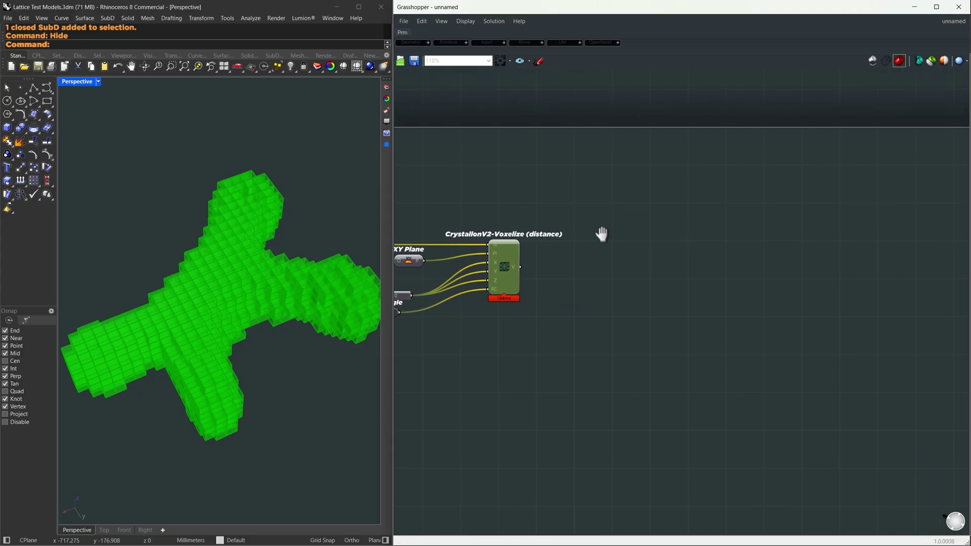
- Search the Grasshopper components for "crys" beside the Weaverbird mesh component
{"action": "right_click_drag", "start_coordinate": [600, 232], "coordinate": [552, 231]}
{"action": "left_click", "coordinate": [659, 275]}
{"action": "double_click", "coordinate": [734, 281]}
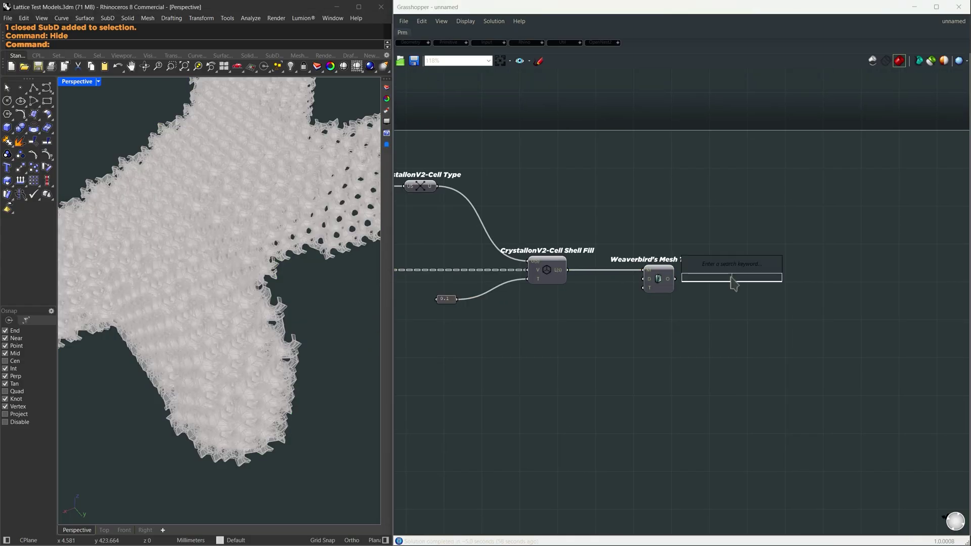
{"action": "type", "text": "crys"}
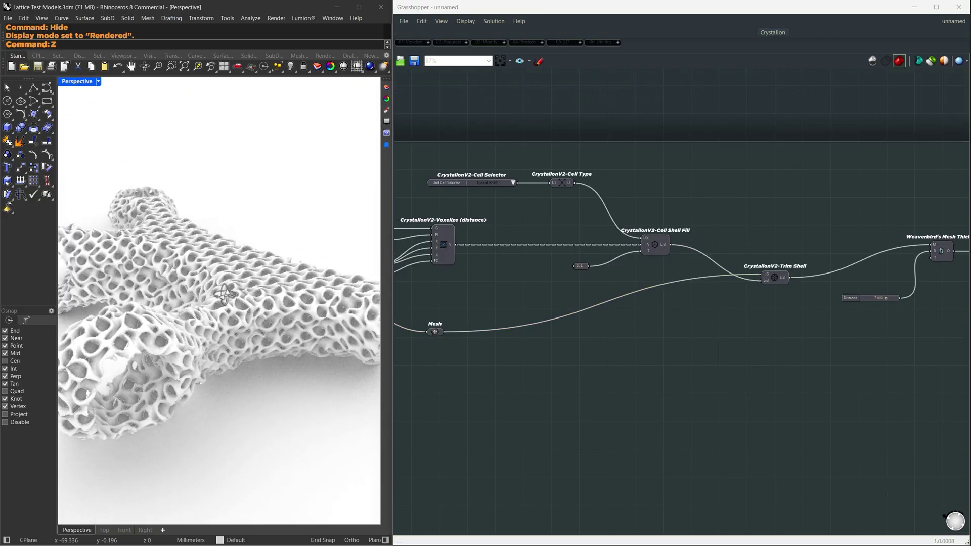
- Examine the rendered lattice bracket from several angles, including its tubular arm ends, solid edge regions and surrounding trim extrusions
{"action": "right_click_drag", "start_coordinate": [202, 309], "coordinate": [231, 317]}
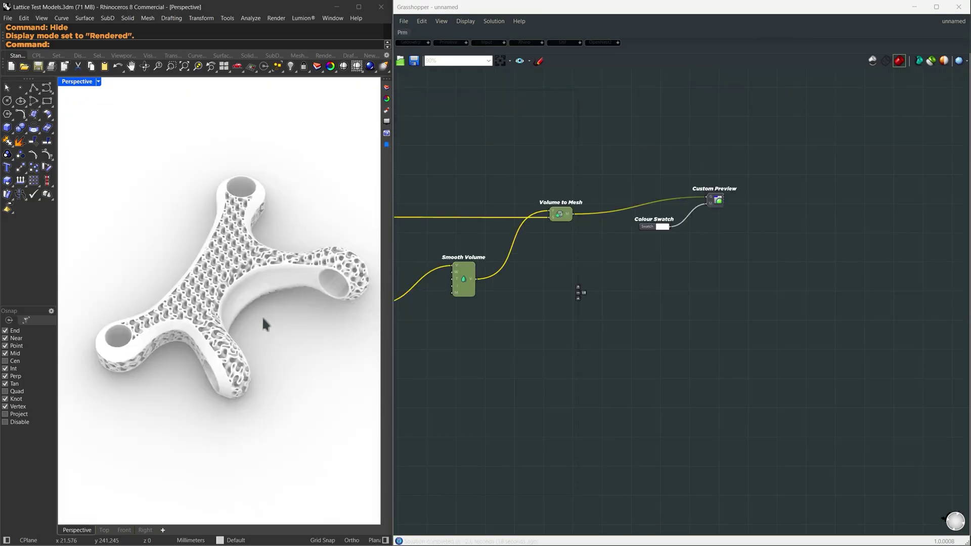
{"action": "right_click_drag", "start_coordinate": [262, 320], "coordinate": [309, 422]}
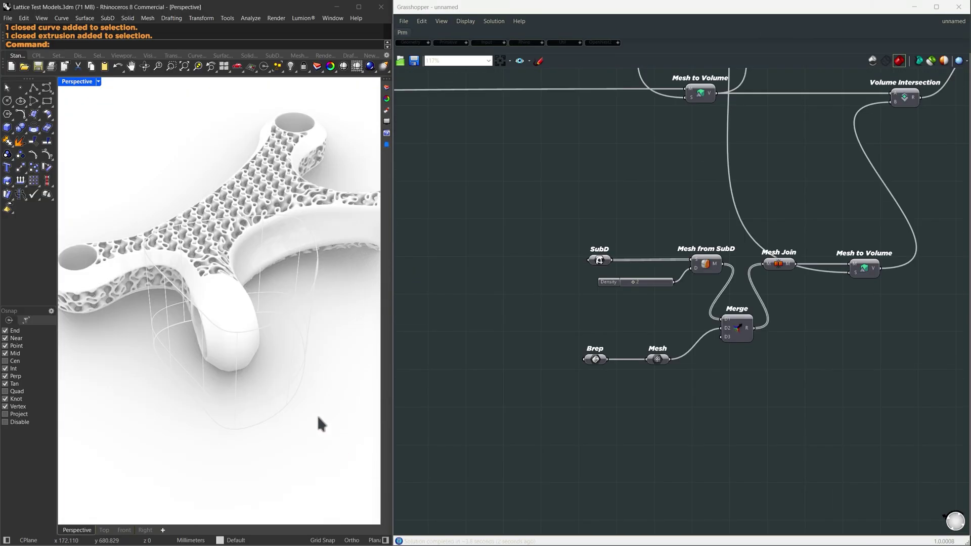
{"action": "right_click_drag", "start_coordinate": [317, 417], "coordinate": [152, 364]}
{"action": "scroll", "coordinate": [232, 323], "scroll_direction": "down", "scroll_amount": 3}
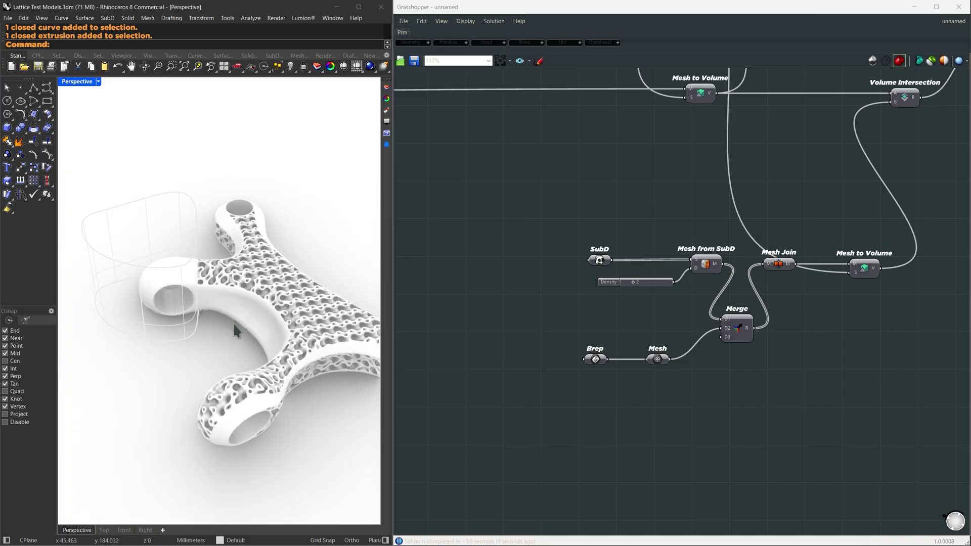
{"action": "scroll", "coordinate": [240, 240], "scroll_direction": "up", "scroll_amount": 4}
{"action": "right_click_drag", "start_coordinate": [239, 238], "coordinate": [220, 223]}
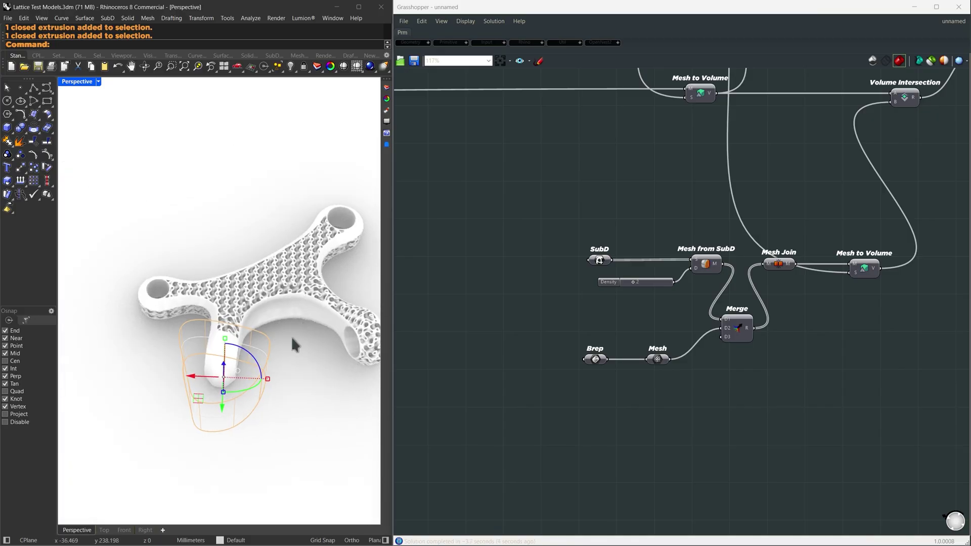
{"action": "right_click_drag", "start_coordinate": [291, 336], "coordinate": [209, 323]}
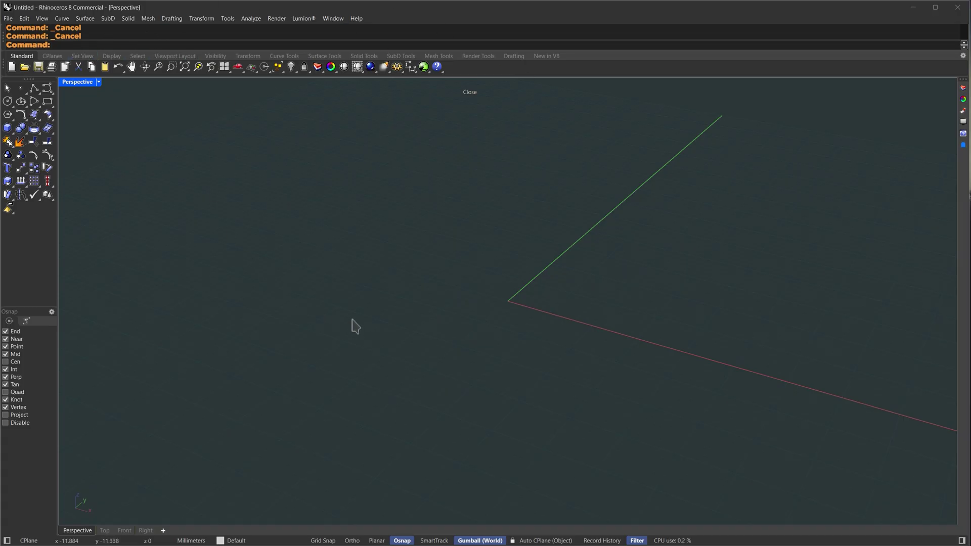
- Install the Crystallon 2.1.0 package using the PackageManager command
{"action": "type", "text": "PackageManager"}
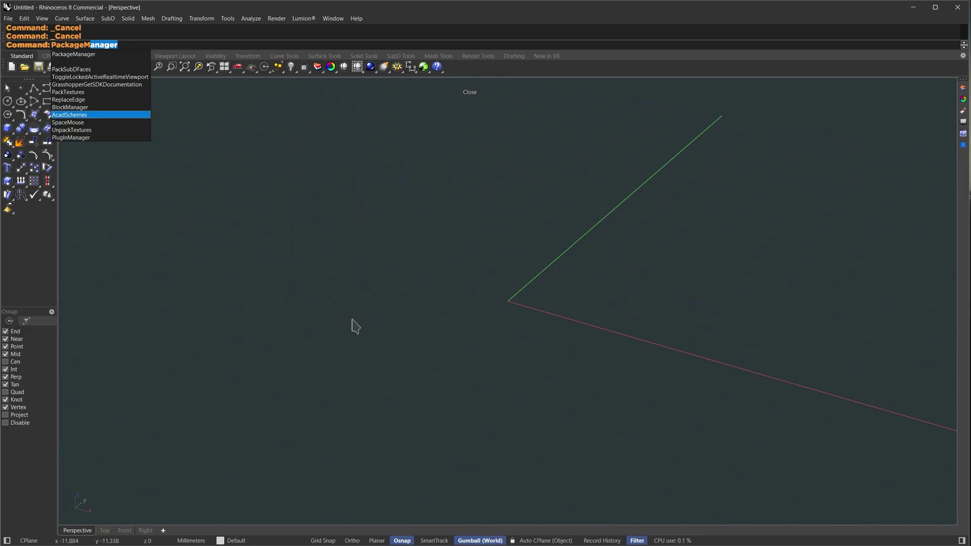
{"action": "key", "text": "Return"}
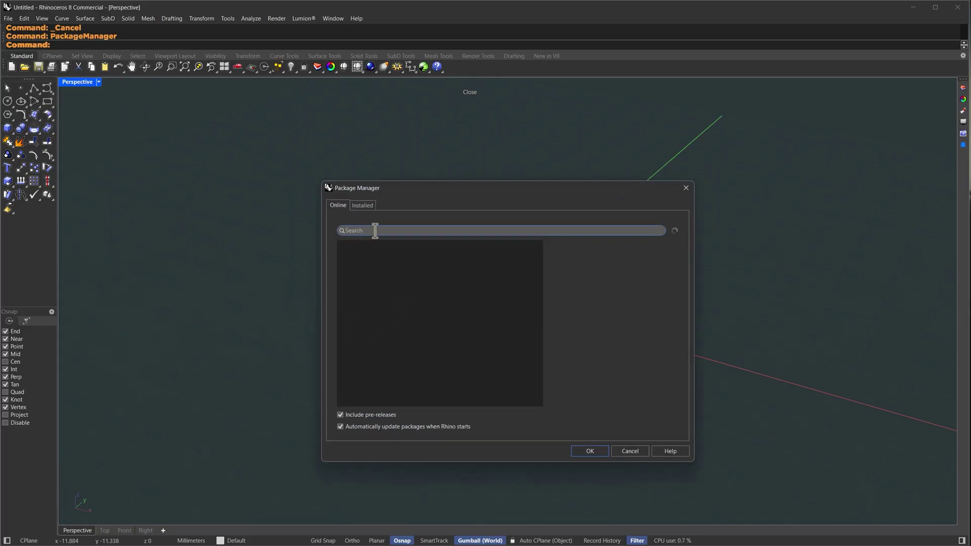
{"action": "type", "text": "crystallon"}
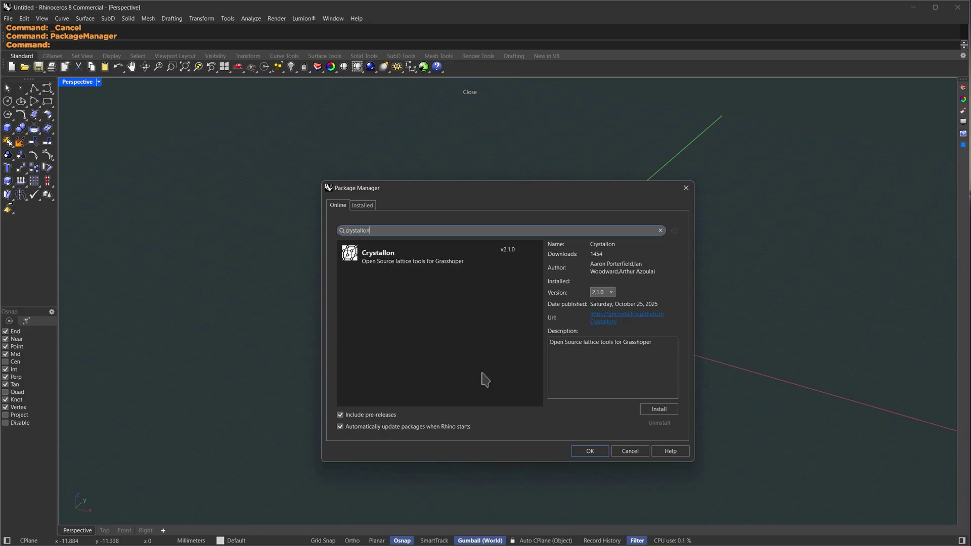
{"action": "left_click", "coordinate": [462, 259]}
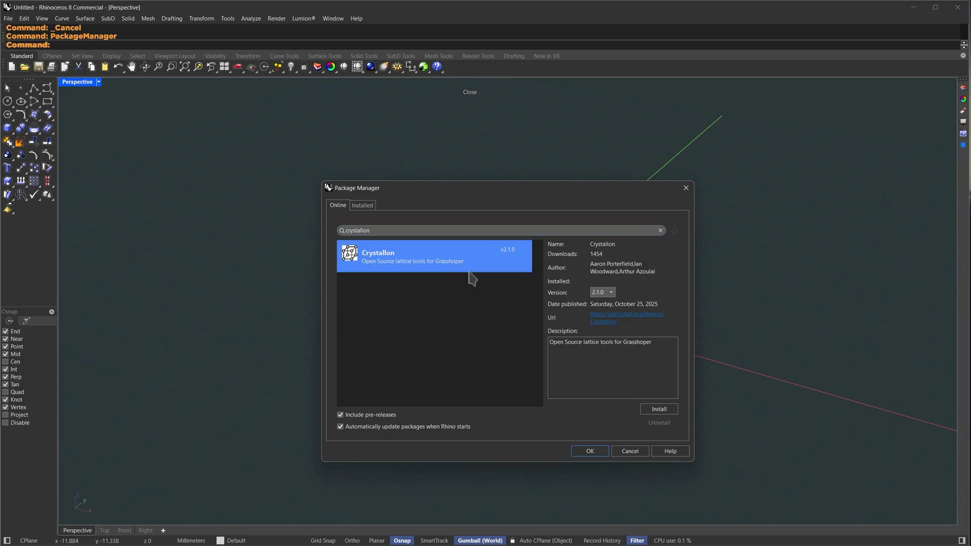
{"action": "left_click", "coordinate": [662, 411]}
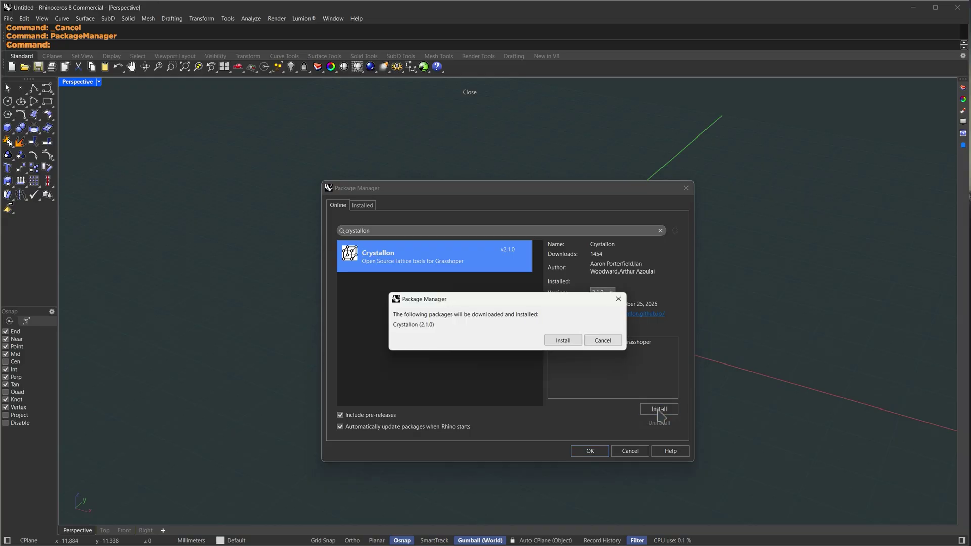
{"action": "left_click", "coordinate": [563, 339]}
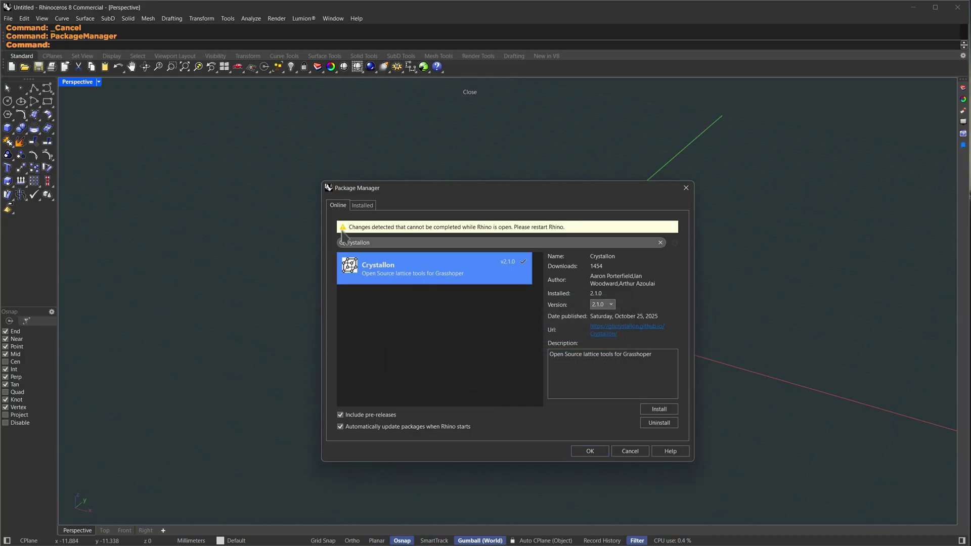
- Look up the Weaverbird and DendroGH packages in the Package Manager and close it
{"action": "double_click", "coordinate": [378, 242]}
{"action": "type", "text": "weaverbird"}
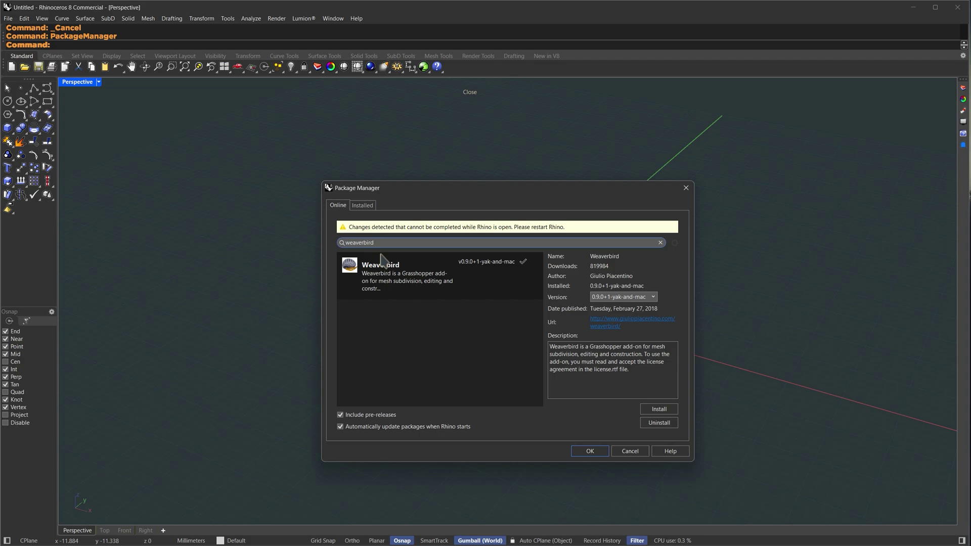
{"action": "left_click", "coordinate": [419, 274]}
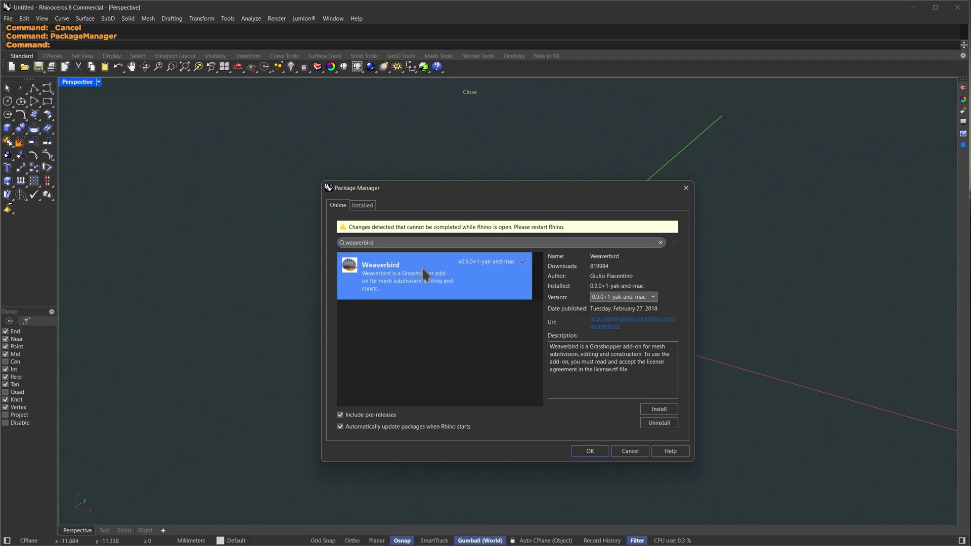
{"action": "left_click", "coordinate": [651, 410]}
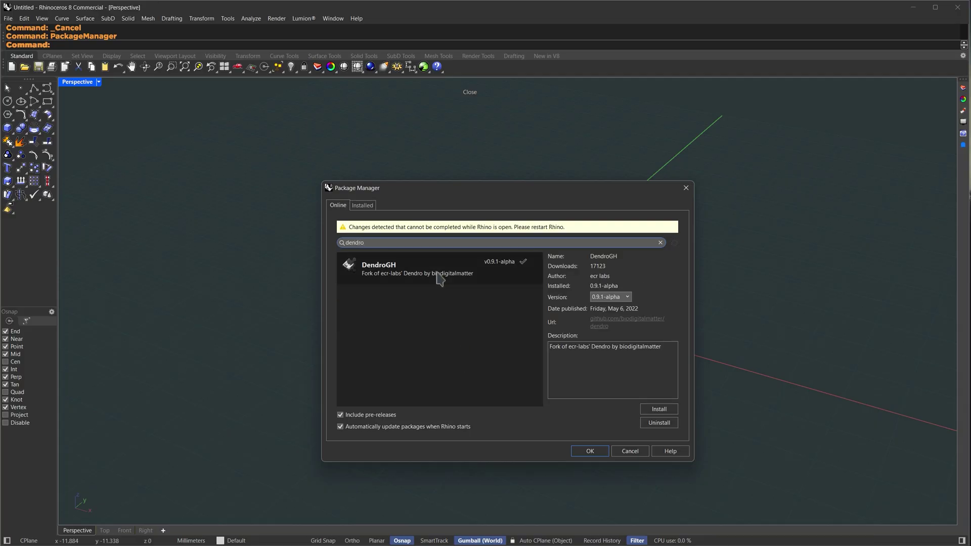
{"action": "left_click", "coordinate": [438, 269]}
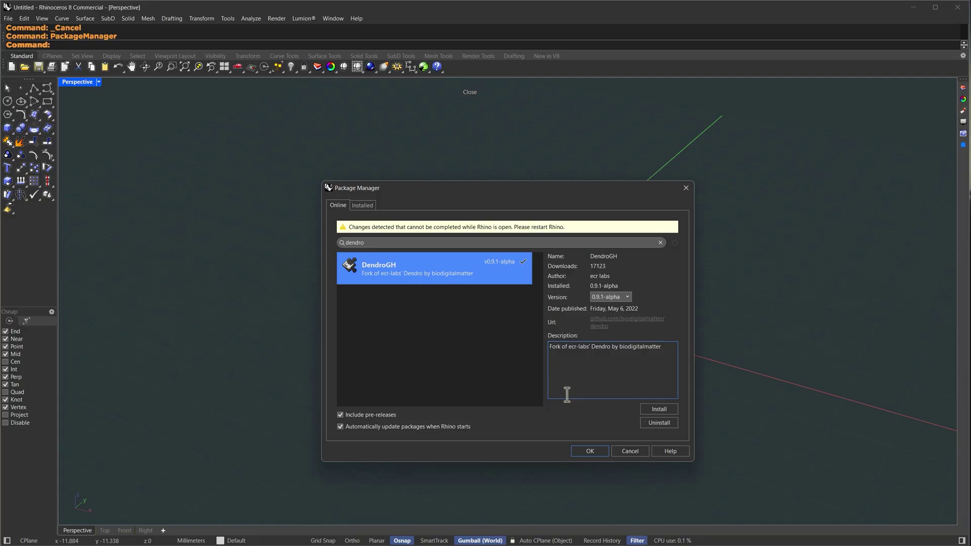
{"action": "left_click", "coordinate": [630, 451]}
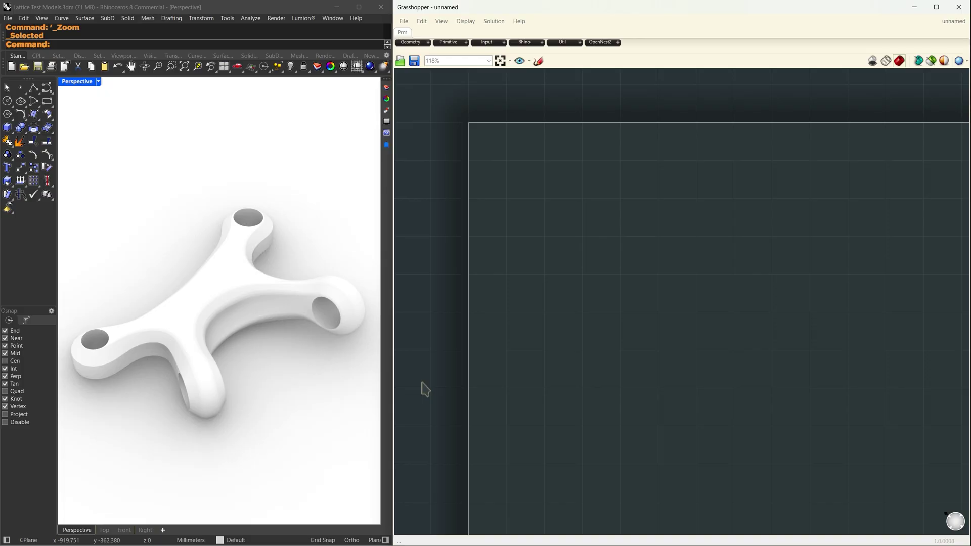
- Undo the last Hide on the SubD bracket, select the bracket to identify it and clear the selection
{"action": "right_click_drag", "start_coordinate": [250, 303], "coordinate": [252, 317]}
{"action": "key", "text": "ctrl+z"}
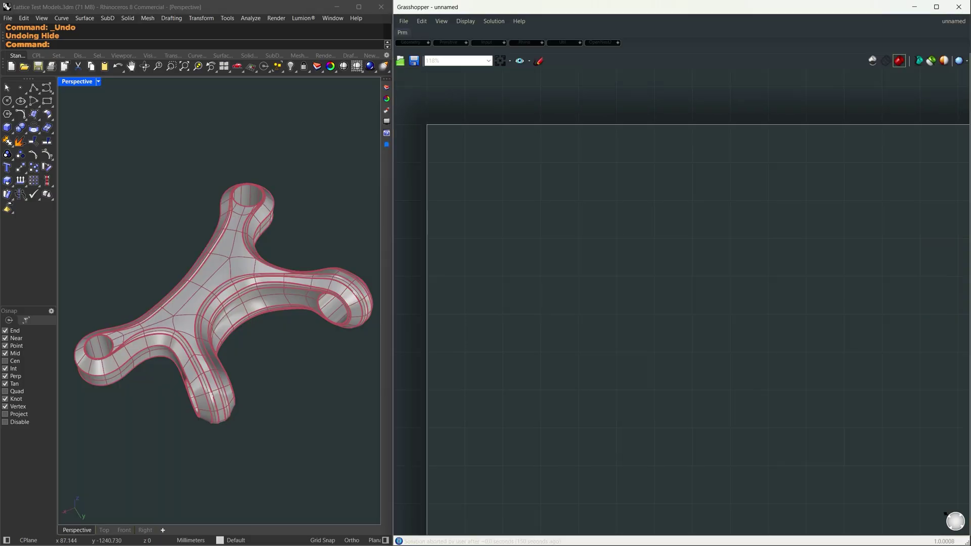
{"action": "left_click", "coordinate": [188, 257]}
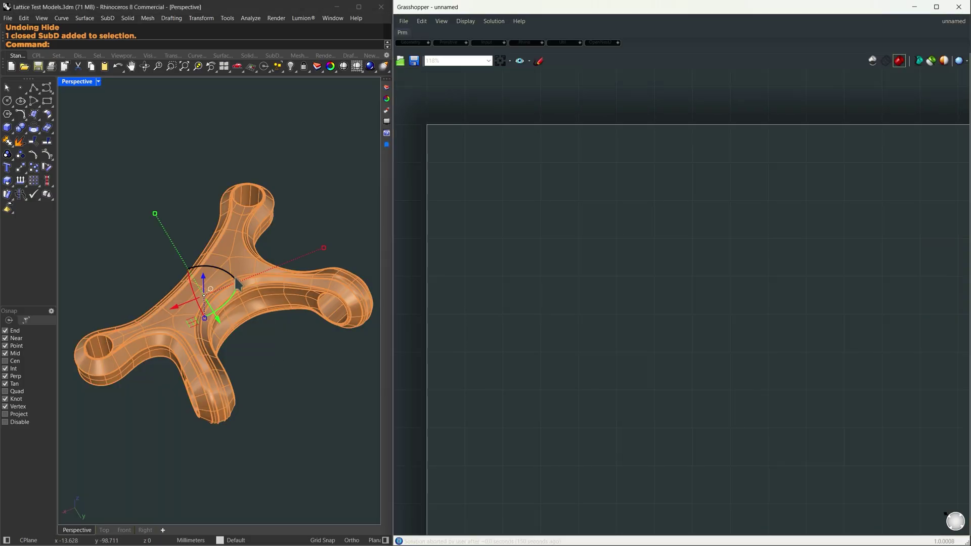
{"action": "left_click", "coordinate": [296, 360]}
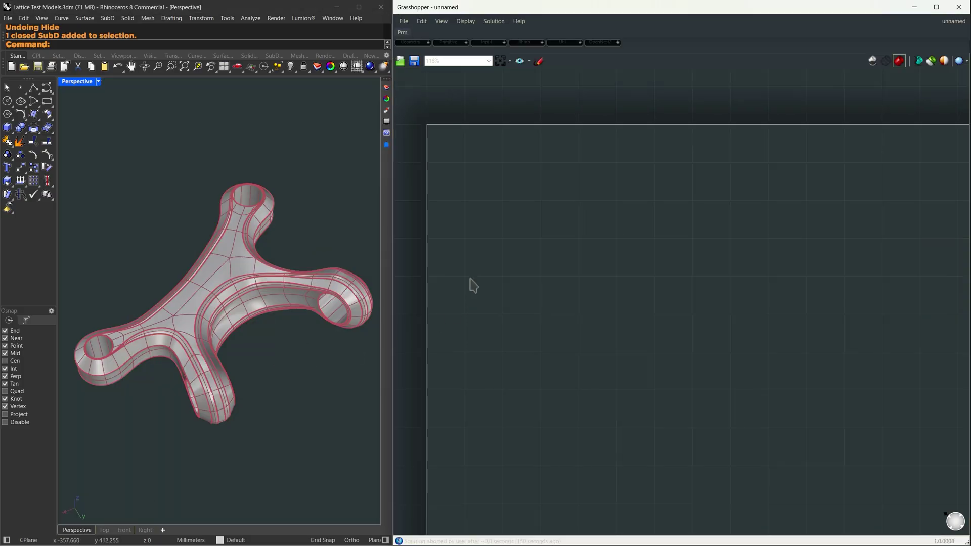
- Add a SubD parameter to the Grasshopper canvas and reference the bracket model in it
{"action": "double_click", "coordinate": [487, 239]}
{"action": "type", "text": "subd"}
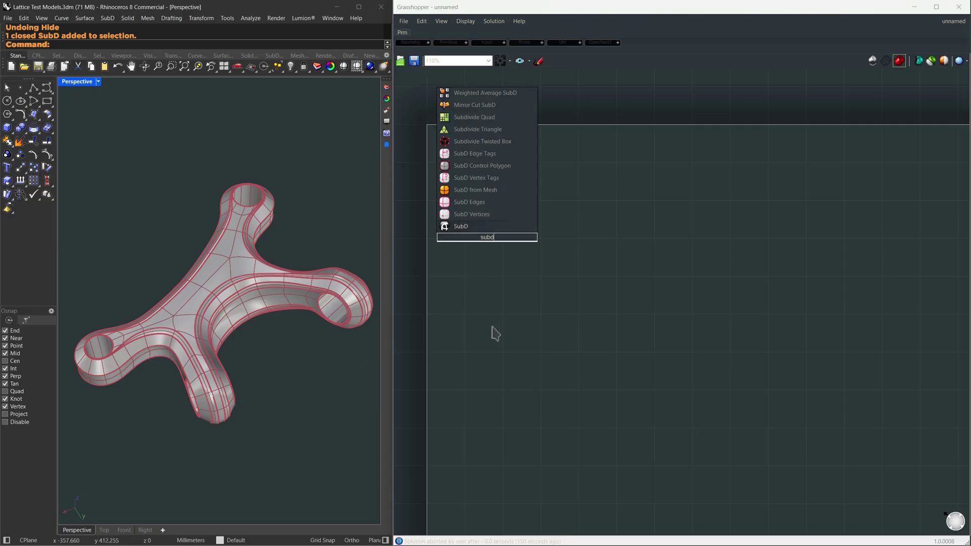
{"action": "left_click", "coordinate": [492, 226]}
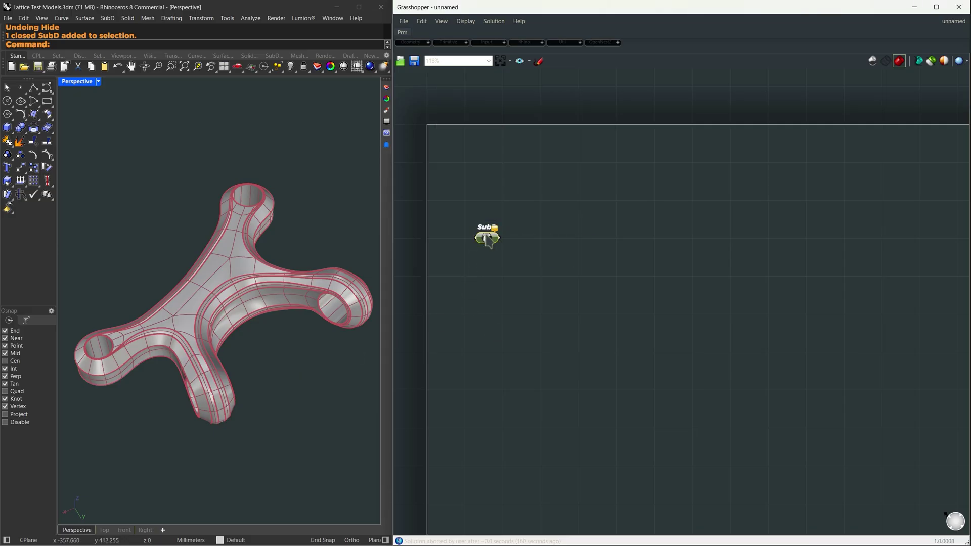
{"action": "right_click", "coordinate": [487, 239]}
{"action": "left_click", "coordinate": [530, 348]}
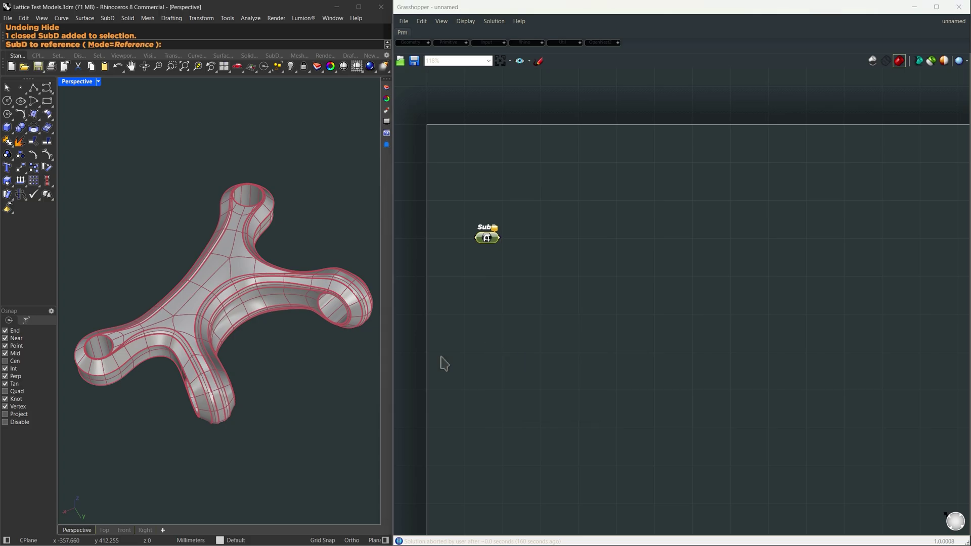
{"action": "left_click", "coordinate": [227, 300]}
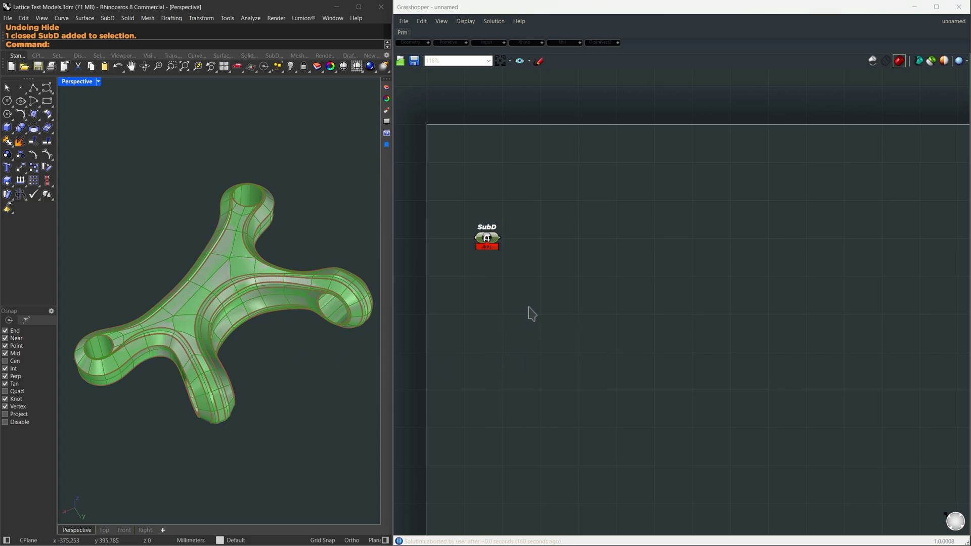
- Add a Mesh from SubD component and connect the SubD parameter to its SubD input
{"action": "double_click", "coordinate": [596, 242]}
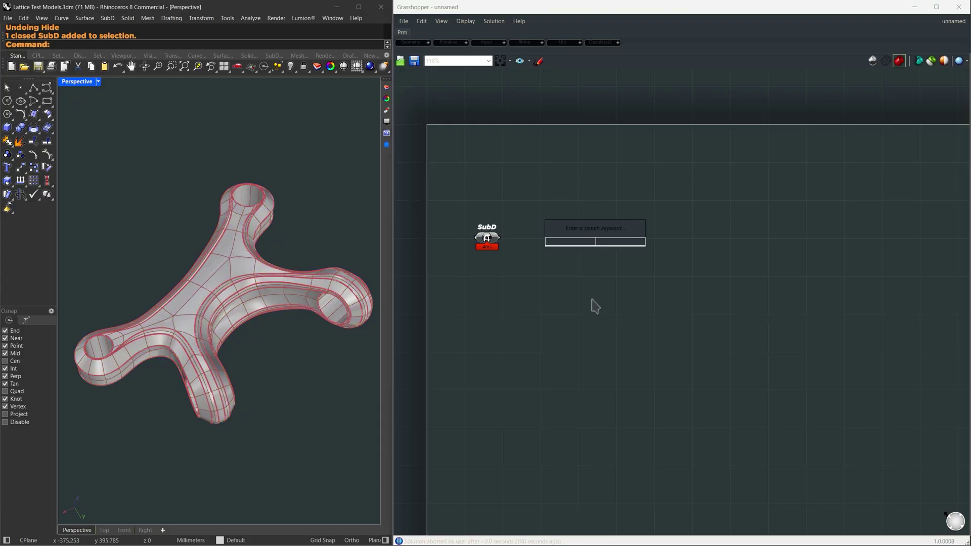
{"action": "type", "text": "mesh from subd"}
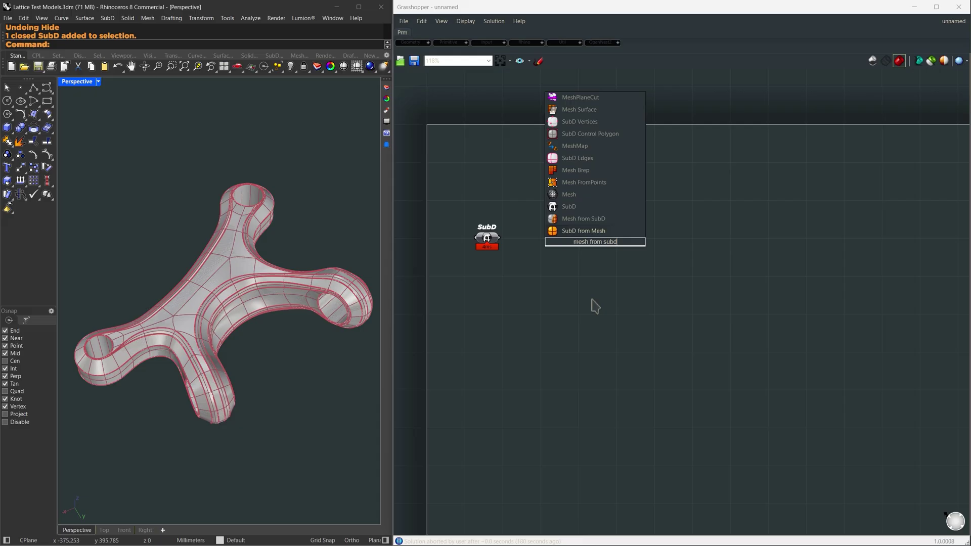
{"action": "left_click", "coordinate": [596, 222]}
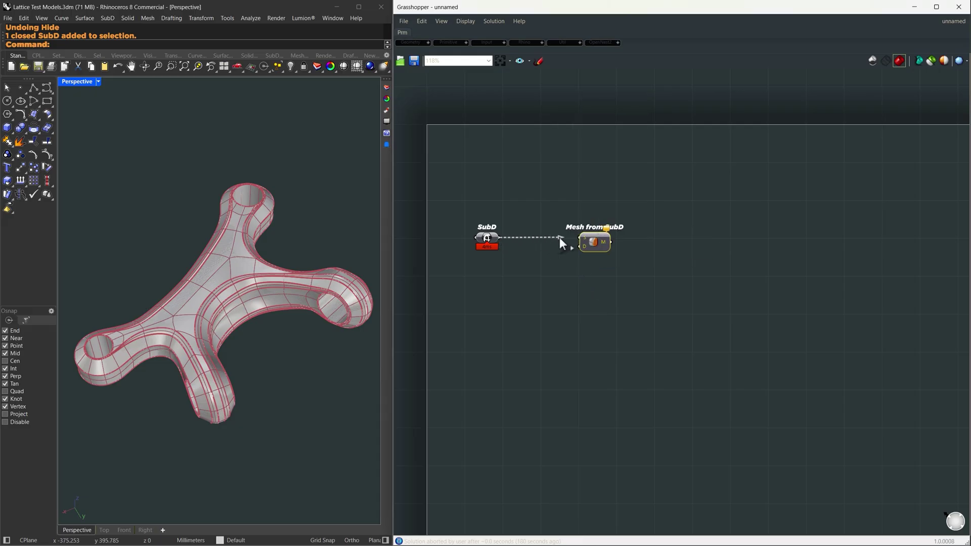
{"action": "left_click_drag", "start_coordinate": [576, 236], "coordinate": [582, 238]}
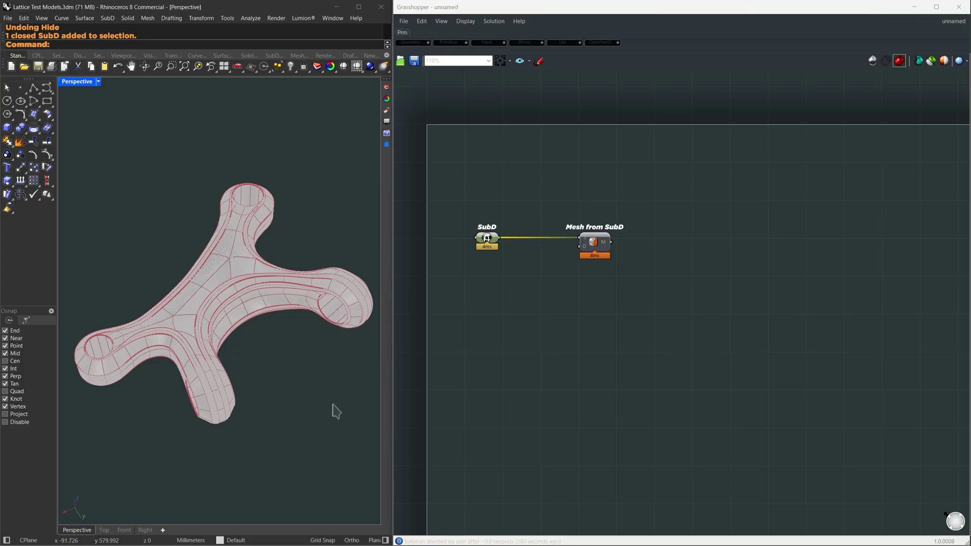
- Draw a freehand, roughly cube-shaped box in Rhino beside the bracket's arm
{"action": "right_click_drag", "start_coordinate": [331, 408], "coordinate": [263, 373], "text": "shift"}
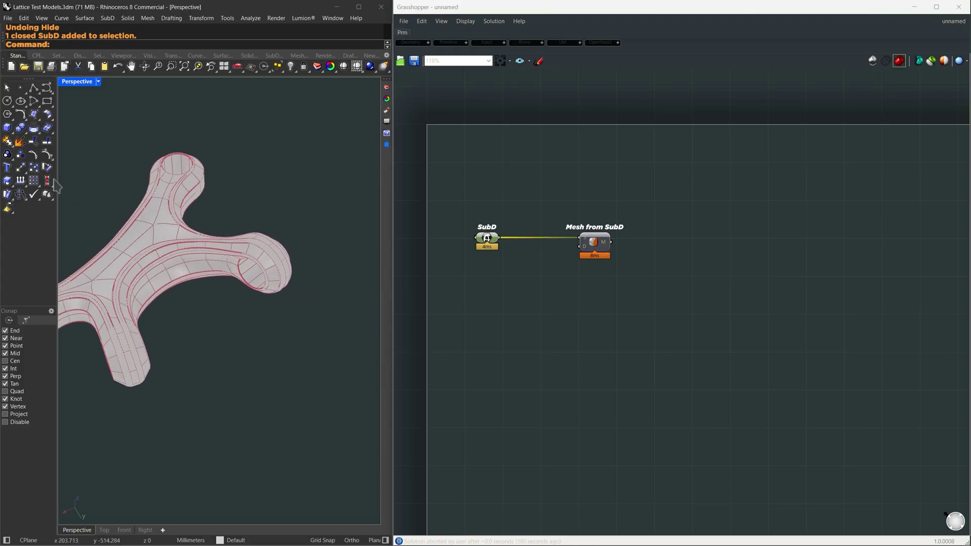
{"action": "left_click", "coordinate": [8, 127]}
{"action": "left_click", "coordinate": [290, 340]}
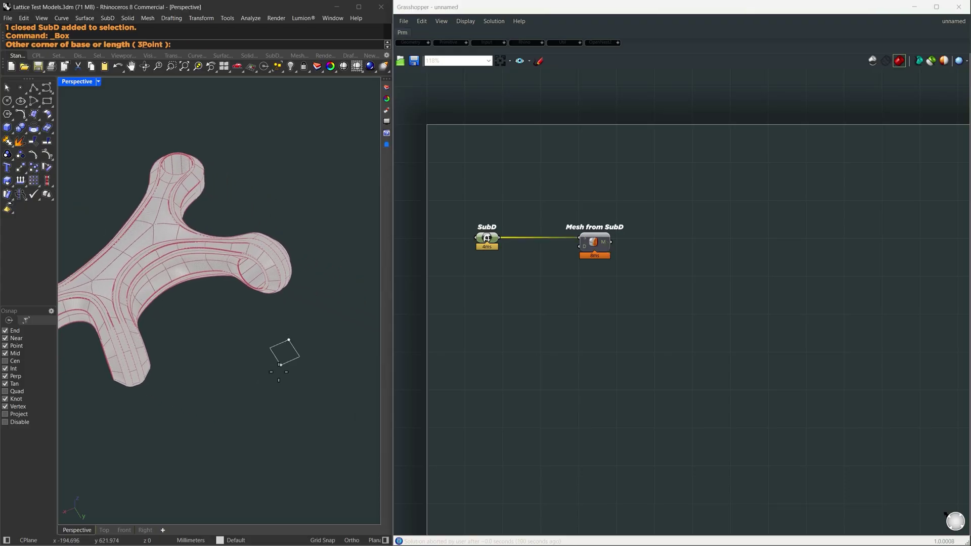
{"action": "left_click", "coordinate": [261, 421]}
{"action": "left_click", "coordinate": [268, 371]}
- Add a Brep parameter below the SubD parameter and reference the box in it
{"action": "double_click", "coordinate": [479, 337]}
{"action": "type", "text": "bre"}
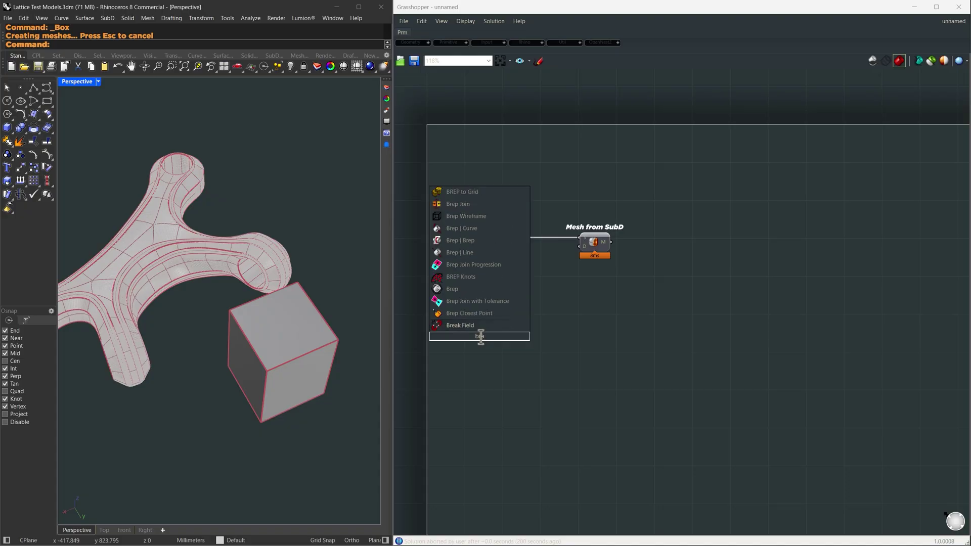
{"action": "left_click", "coordinate": [453, 289]}
{"action": "right_click", "coordinate": [480, 336]}
{"action": "left_click", "coordinate": [506, 455]}
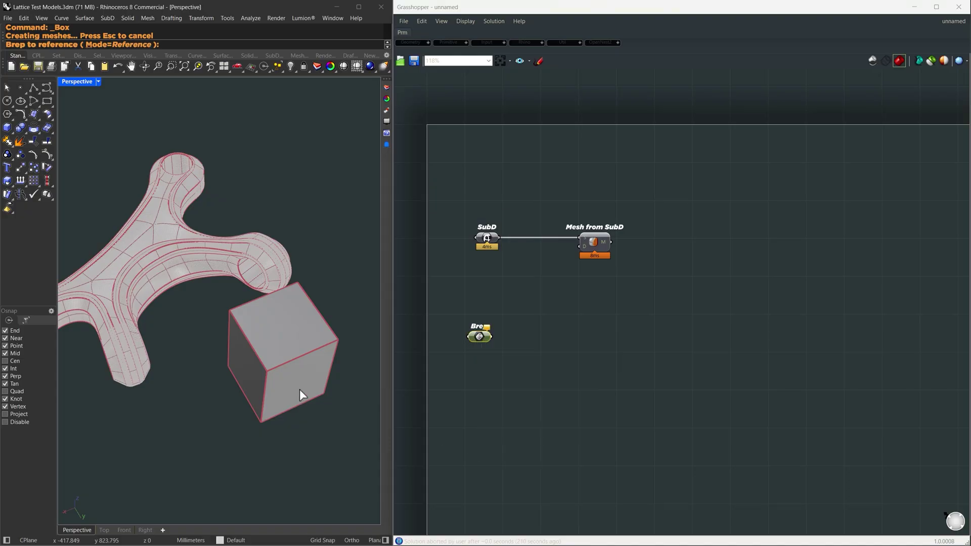
{"action": "left_click", "coordinate": [289, 360]}
- Add a Mesh parameter fed by the Brep parameter and a second, unconnected Mesh parameter below them
{"action": "double_click", "coordinate": [607, 358]}
{"action": "type", "text": "mesh"}
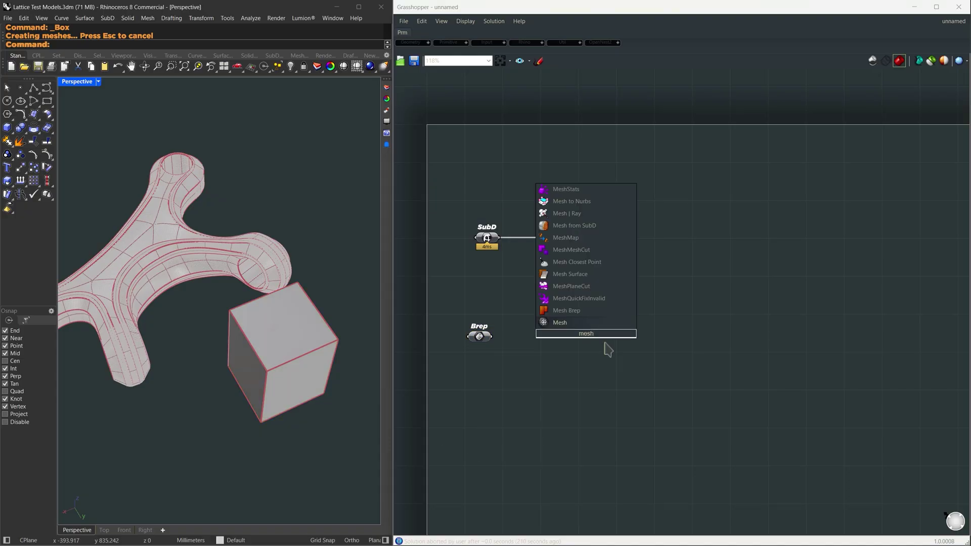
{"action": "left_click", "coordinate": [576, 326]}
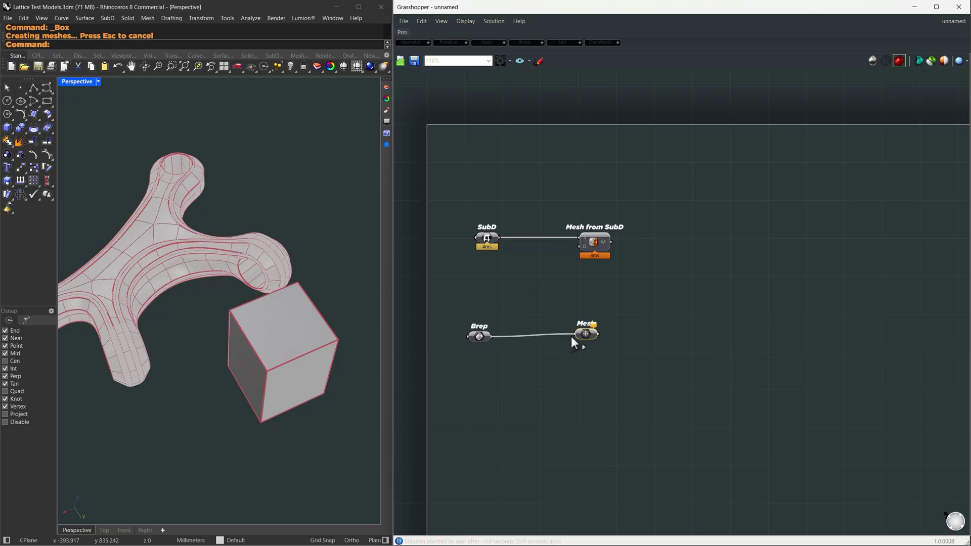
{"action": "left_click_drag", "start_coordinate": [585, 335], "coordinate": [592, 338]}
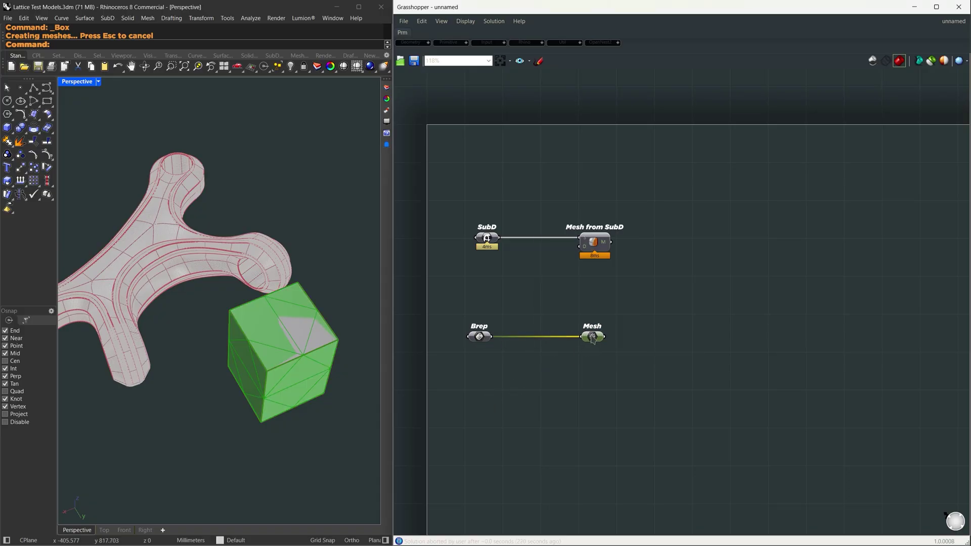
{"action": "mouse_move", "coordinate": [462, 421]}
{"action": "left_mouse_down", "text": "alt"}
{"action": "mouse_move", "coordinate": [447, 423]}
{"action": "mouse_move", "coordinate": [484, 415]}
{"action": "mouse_move", "coordinate": [474, 419]}
{"action": "left_mouse_up", "text": "alt"}
{"action": "right_click", "coordinate": [477, 425]}
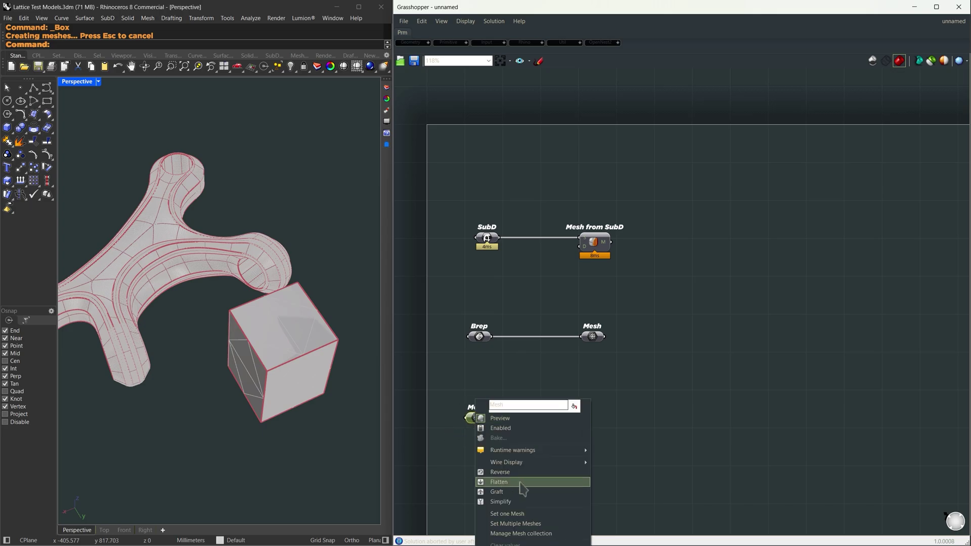
- Delete the Brep parameter and both Mesh parameters, then remove the box and hide the SubD bracket in Rhino
{"action": "left_click_drag", "start_coordinate": [662, 440], "coordinate": [407, 328]}
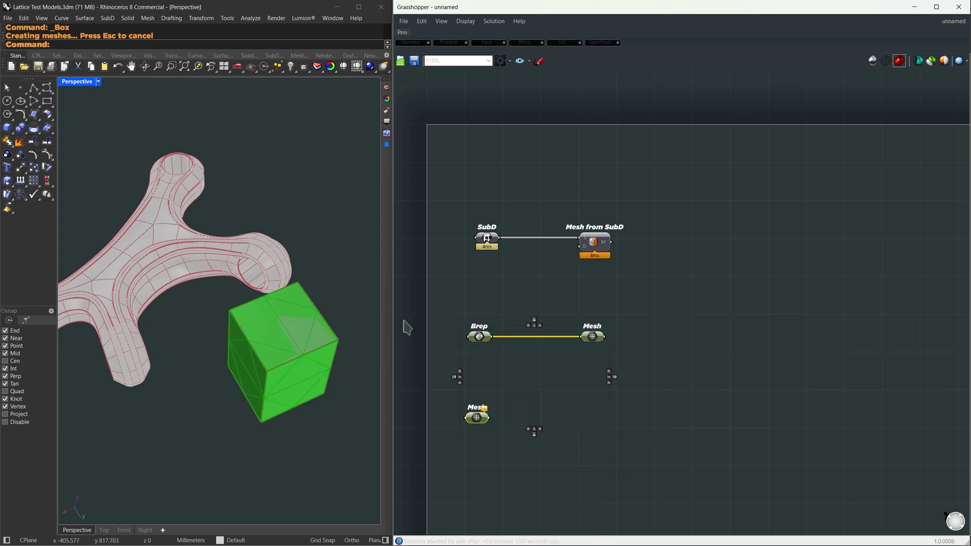
{"action": "key", "text": "Delete"}
{"action": "left_click_drag", "start_coordinate": [326, 444], "coordinate": [198, 371]}
{"action": "key", "text": "ctrl+h"}
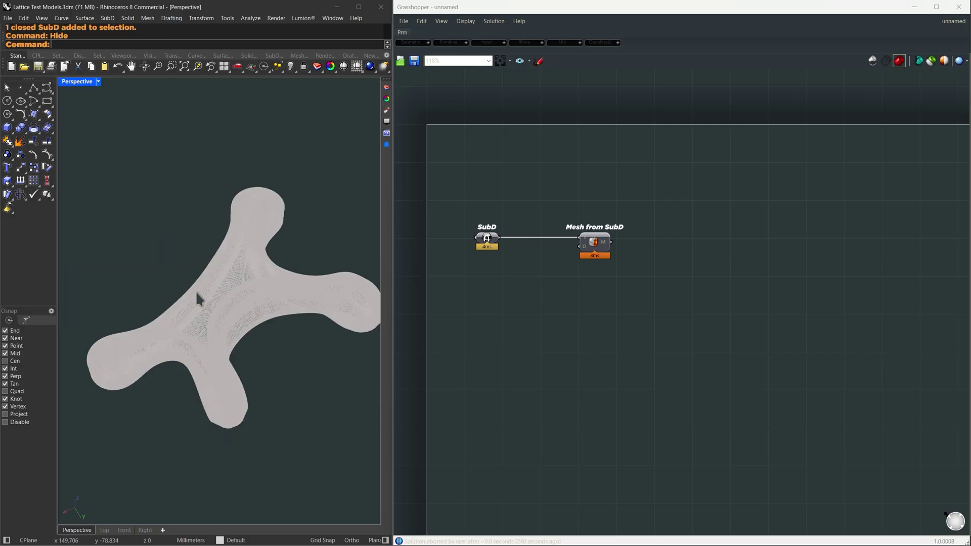
- Add a number slider set to 2 and connect it to the Density input of Mesh from SubD
{"action": "left_click", "coordinate": [597, 247]}
{"action": "double_click", "coordinate": [521, 256]}
{"action": "type", "text": "2"}
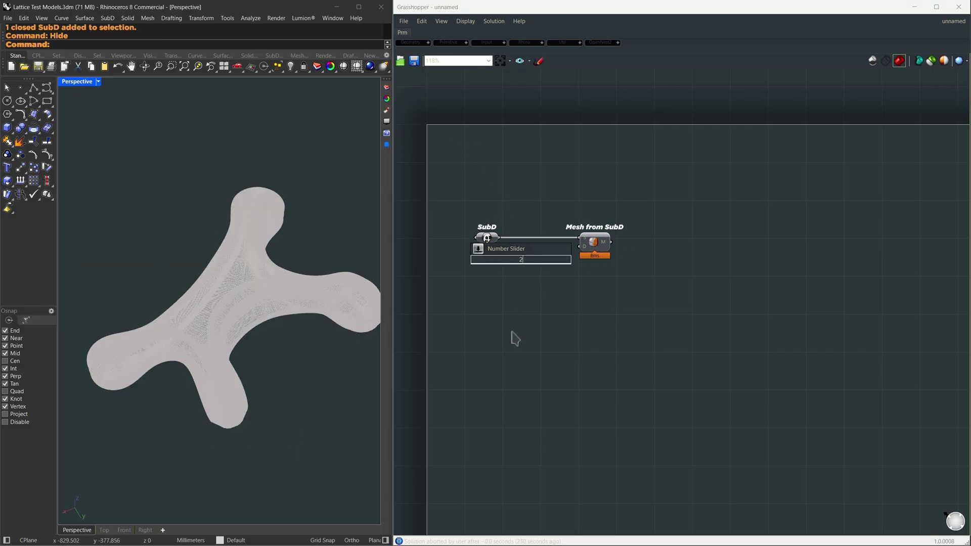
{"action": "key", "text": "Return"}
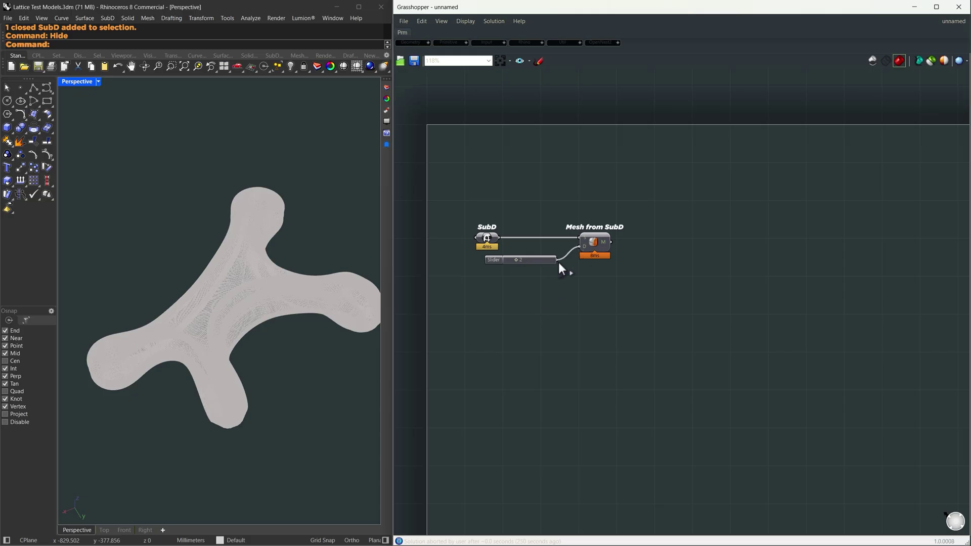
{"action": "left_click_drag", "start_coordinate": [559, 262], "coordinate": [581, 247]}
{"action": "left_click", "coordinate": [603, 247]}
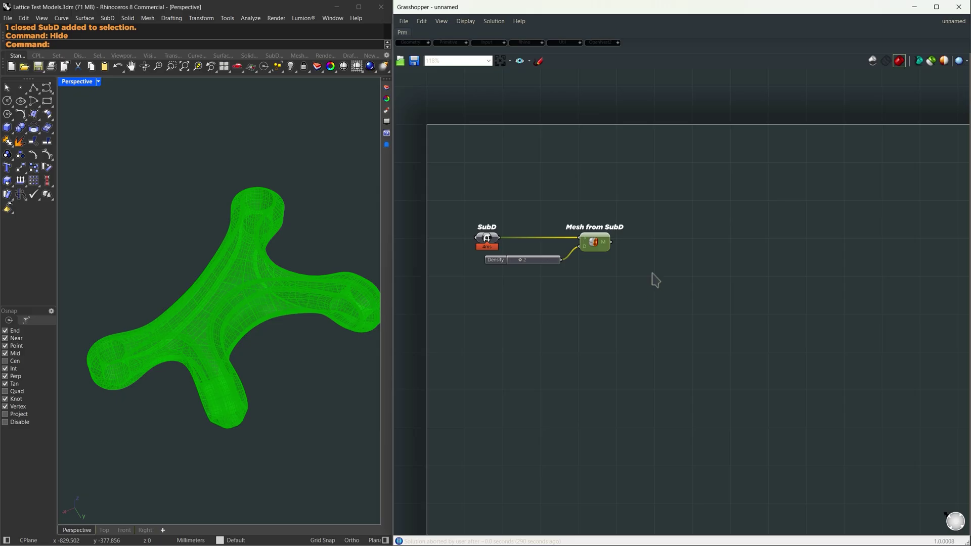
- Add a CrystallonV2-Voxelize (distance) component and connect the Mesh from SubD output to its first input
{"action": "right_click_drag", "start_coordinate": [795, 251], "coordinate": [710, 242]}
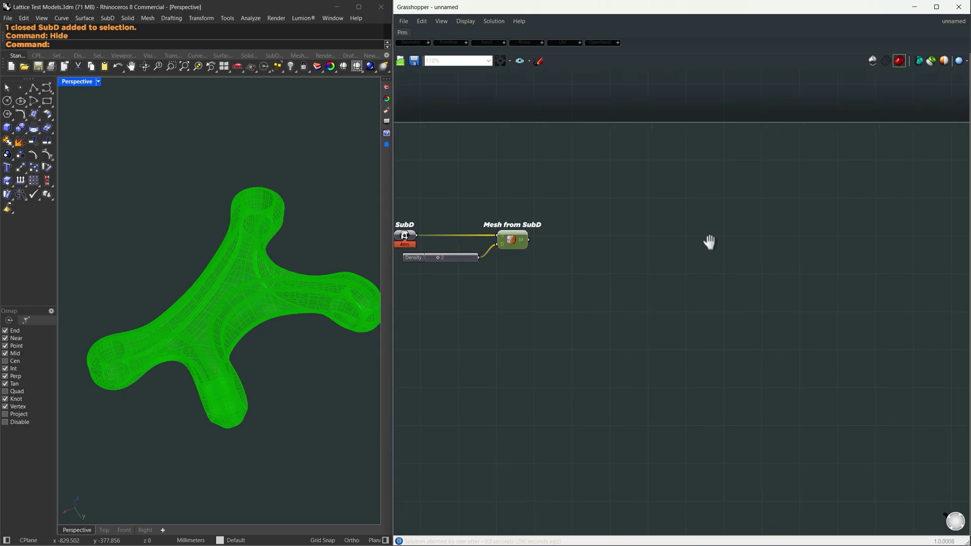
{"action": "double_click", "coordinate": [669, 246]}
{"action": "type", "text": "vd"}
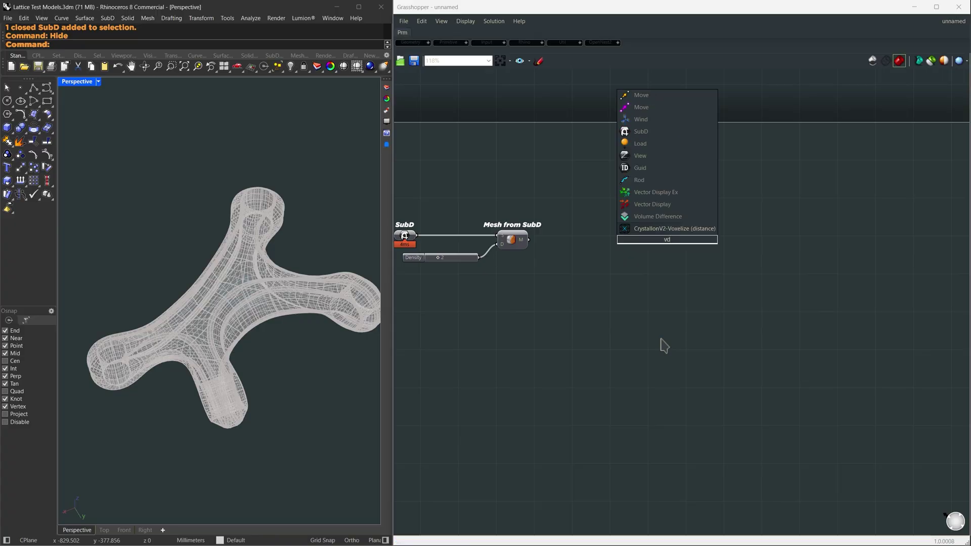
{"action": "left_click", "coordinate": [670, 228]}
{"action": "left_click_drag", "start_coordinate": [673, 241], "coordinate": [730, 253]}
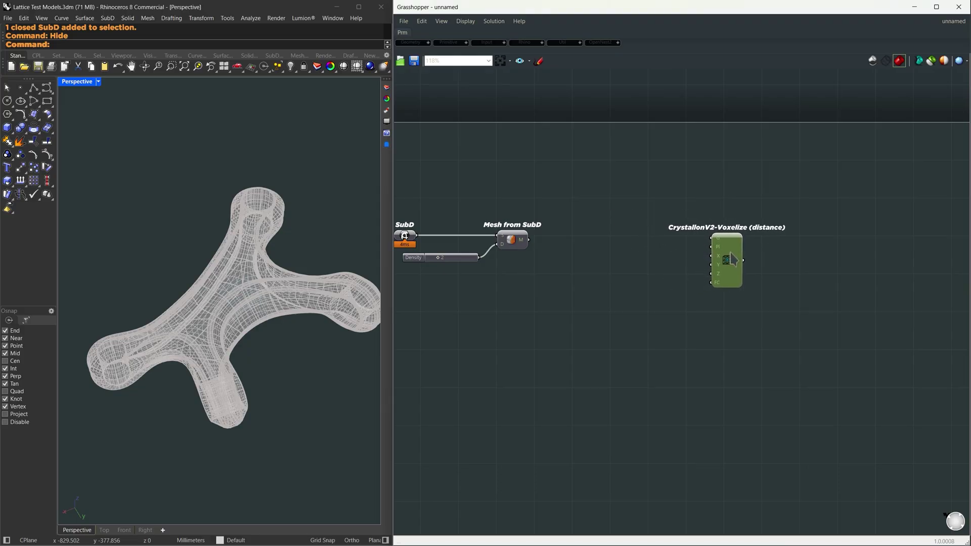
{"action": "left_click_drag", "start_coordinate": [529, 240], "coordinate": [723, 244]}
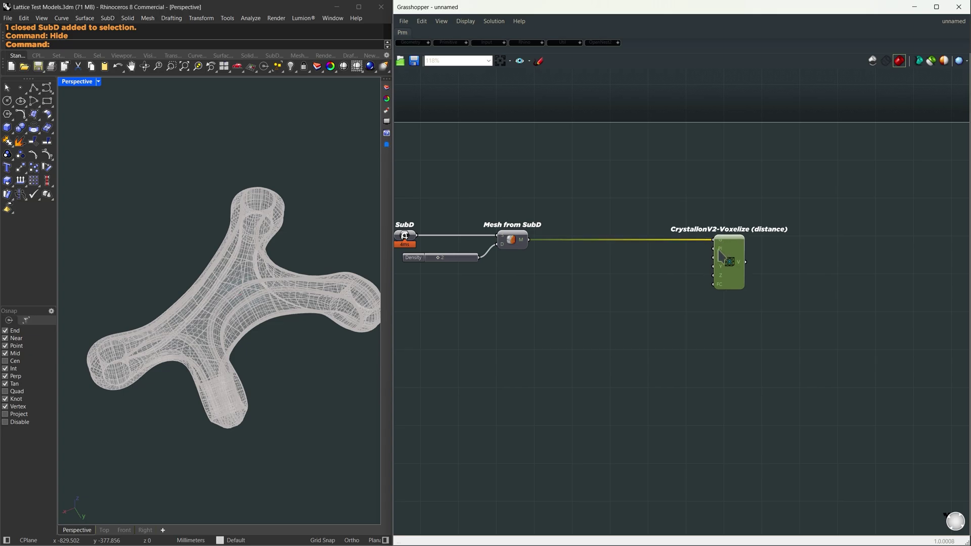
- Add an XY Plane component and connect it to the plane input of the Voxelize component
{"action": "double_click", "coordinate": [633, 257]}
{"action": "type", "text": "xy"}
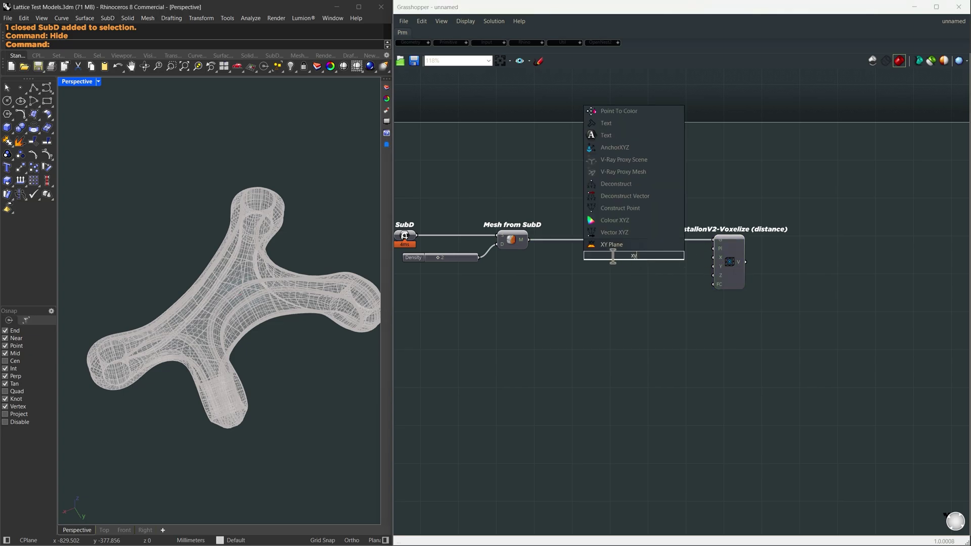
{"action": "left_click", "coordinate": [611, 247]}
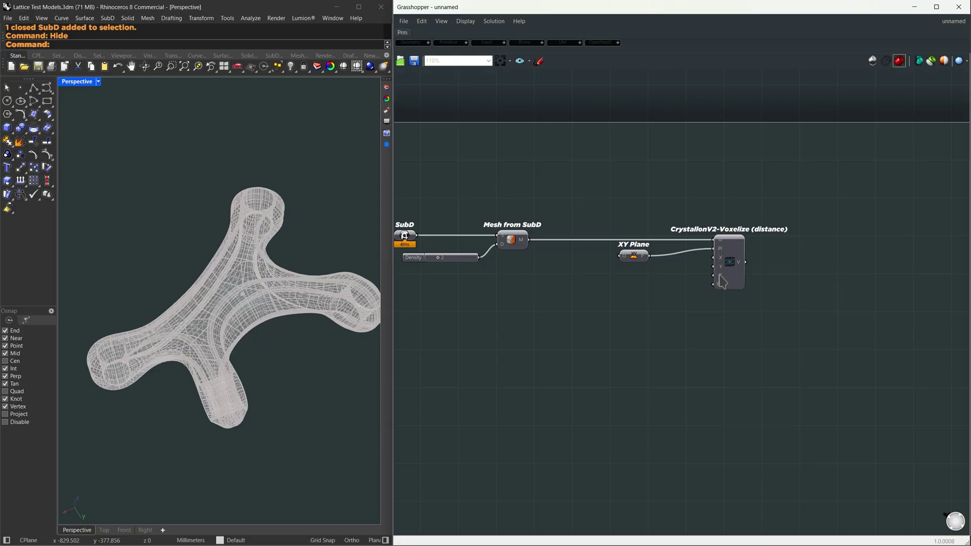
- Add a voxel size slider set to 40 and connect it to the X, Y and Z inputs of the Voxelize component
{"action": "mouse_move", "coordinate": [722, 281]}
{"action": "double_click", "coordinate": [587, 290]}
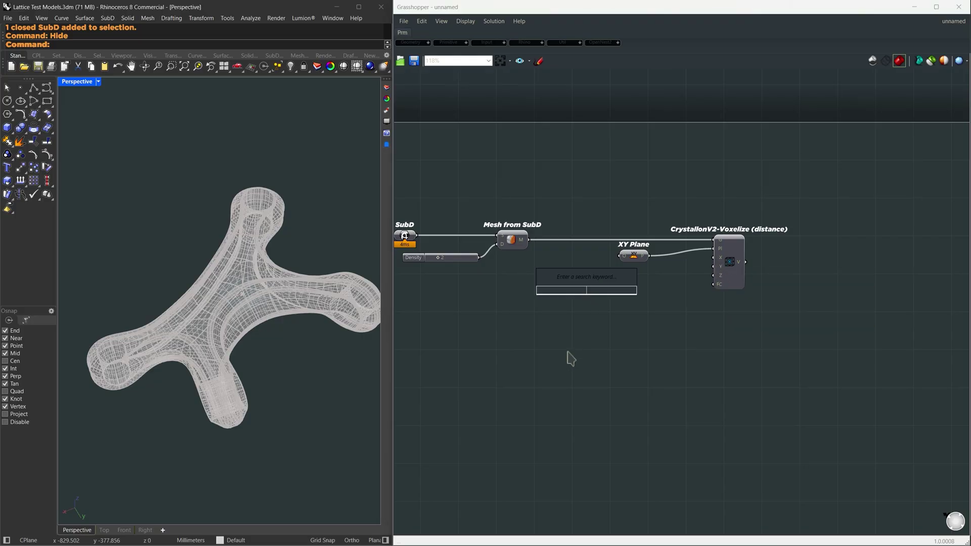
{"action": "type", "text": "4"}
{"action": "key", "text": "Return"}
{"action": "left_click_drag", "start_coordinate": [636, 290], "coordinate": [714, 267]}
{"action": "left_click_drag", "start_coordinate": [637, 291], "coordinate": [718, 276]}
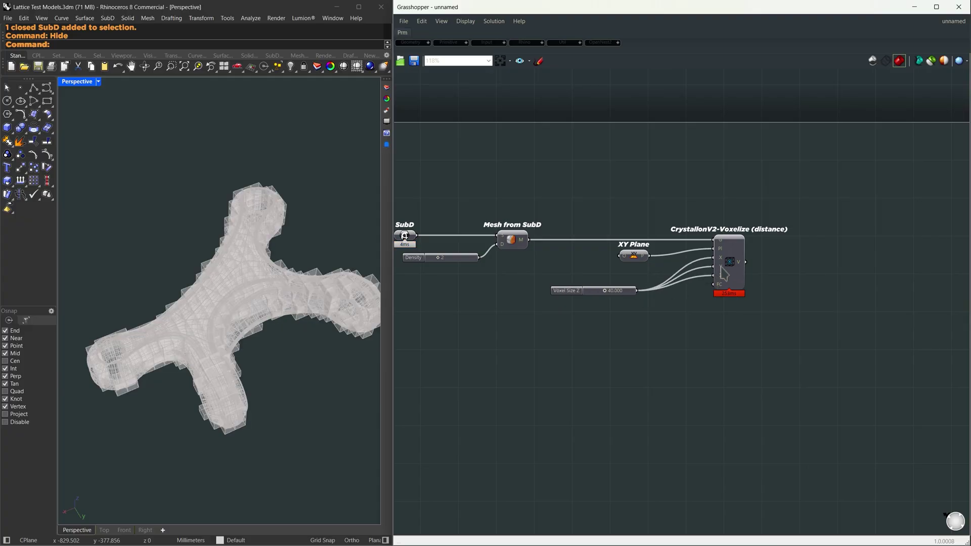
{"action": "left_click", "coordinate": [729, 259]}
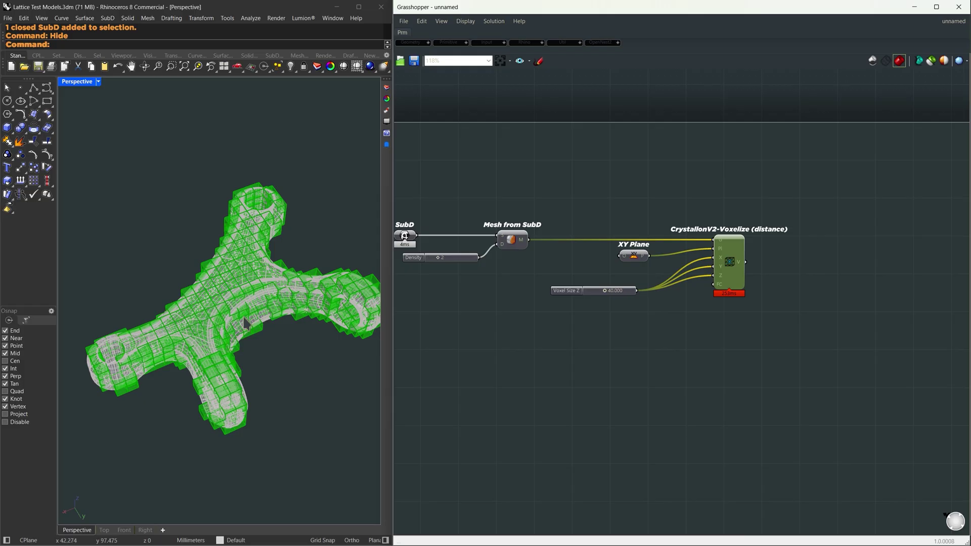
{"action": "right_click_drag", "start_coordinate": [311, 316], "coordinate": [293, 310]}
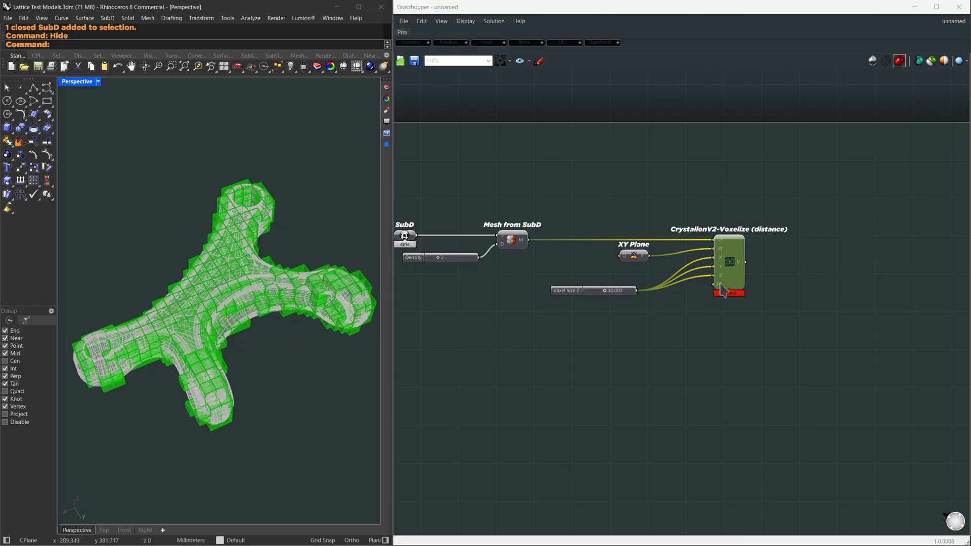
- Add a Boolean Toggle set to True and connect it to the Fill Completely input of the Voxelize component
{"action": "mouse_move", "coordinate": [724, 290]}
{"action": "double_click", "coordinate": [600, 306]}
{"action": "type", "text": "toggle"}
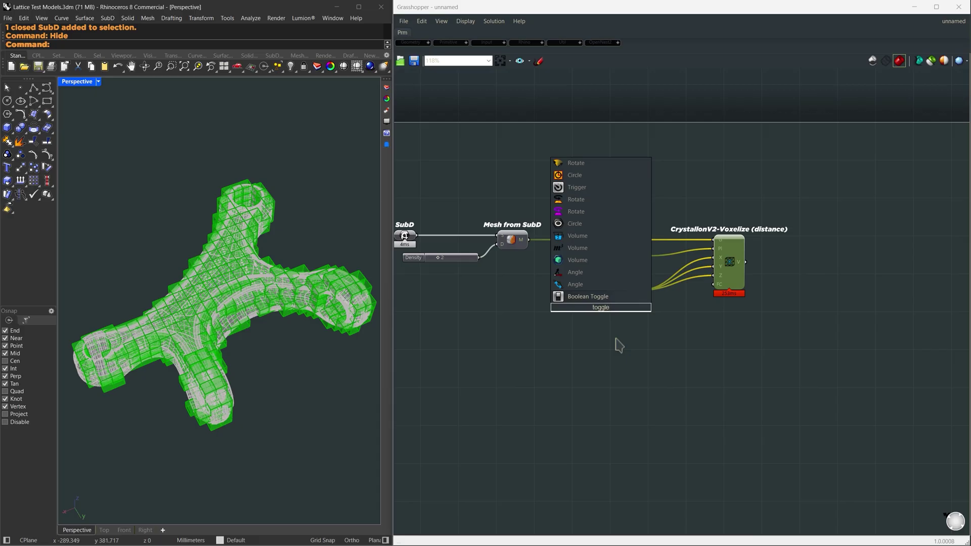
{"action": "key", "text": "Return"}
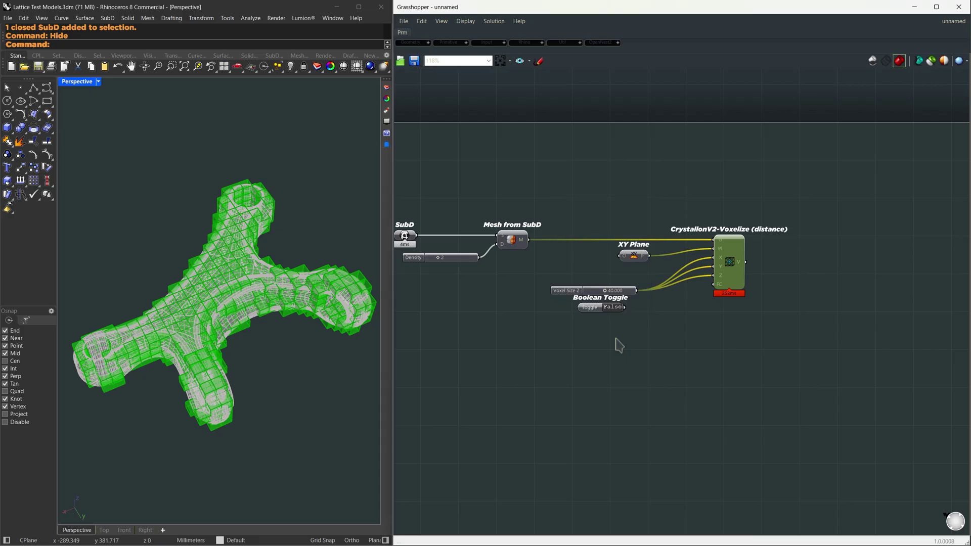
{"action": "left_click", "coordinate": [612, 307]}
{"action": "left_click_drag", "start_coordinate": [625, 308], "coordinate": [715, 285]}
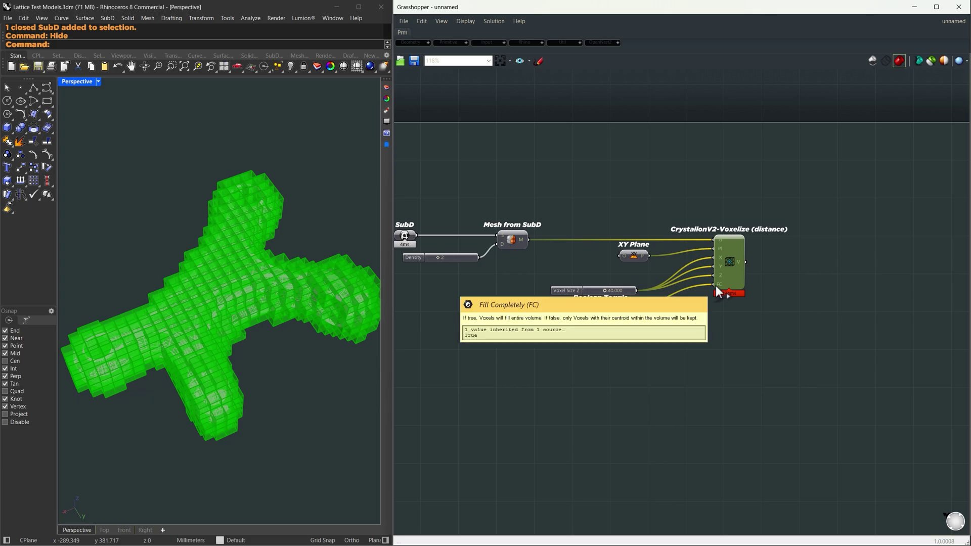
- Turn off the preview of the components feeding the Voxelize component and select Voxelize to inspect its voxels
{"action": "left_click_drag", "start_coordinate": [680, 354], "coordinate": [395, 113]}
{"action": "middle_click", "coordinate": [503, 170]}
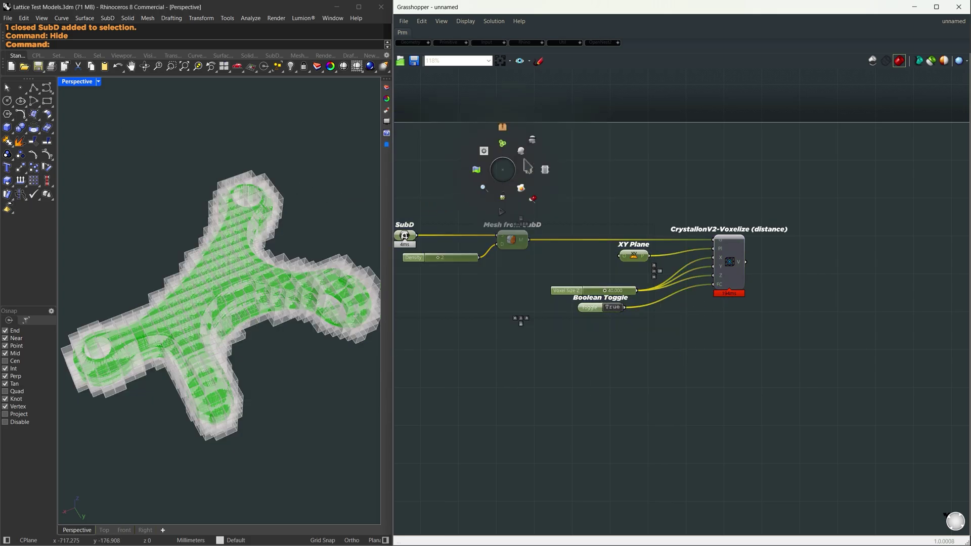
{"action": "left_click", "coordinate": [533, 141]}
{"action": "left_click_drag", "start_coordinate": [771, 340], "coordinate": [684, 175]}
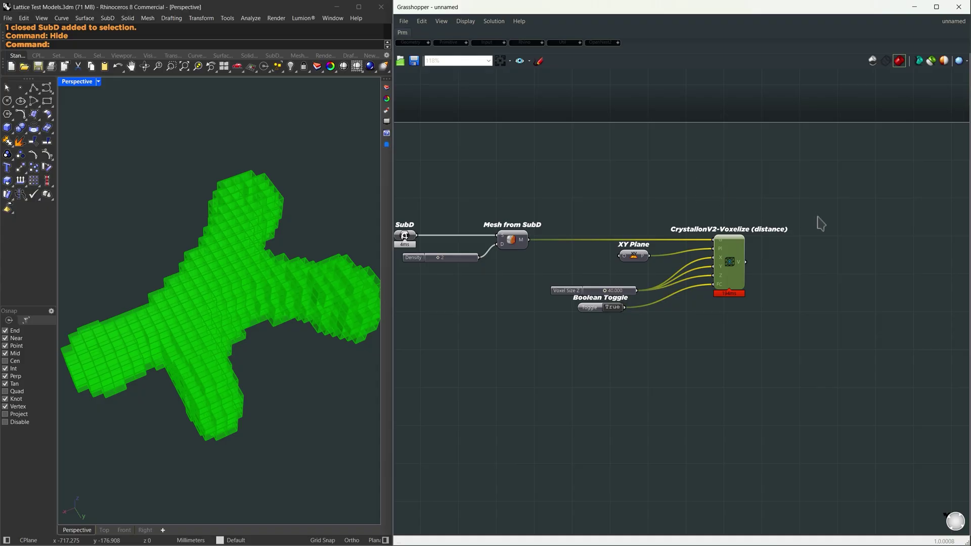
- Add a CrystallonV2-Cell Shell Fill component on the empty canvas beyond the Voxelize component
{"action": "right_click_drag", "start_coordinate": [820, 223], "coordinate": [548, 229]}
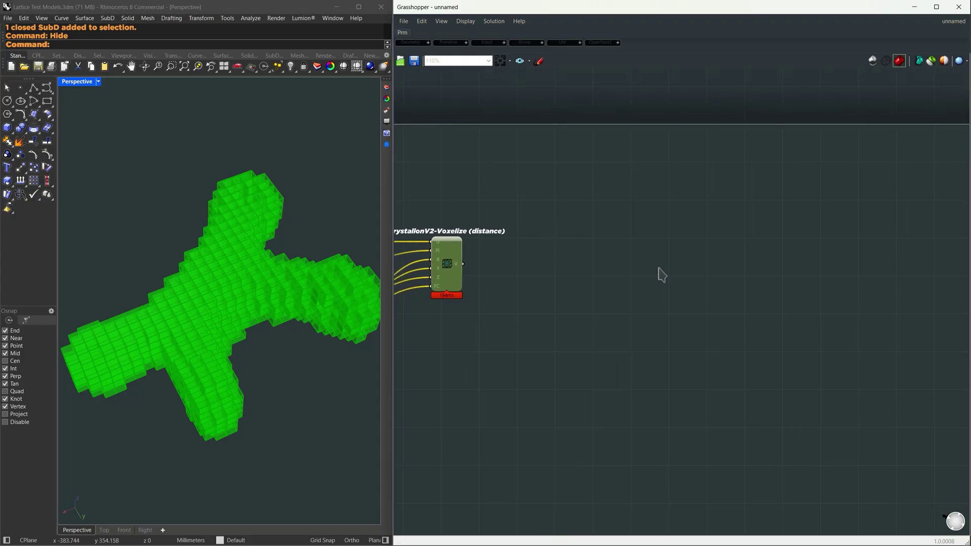
{"action": "double_click", "coordinate": [663, 273]}
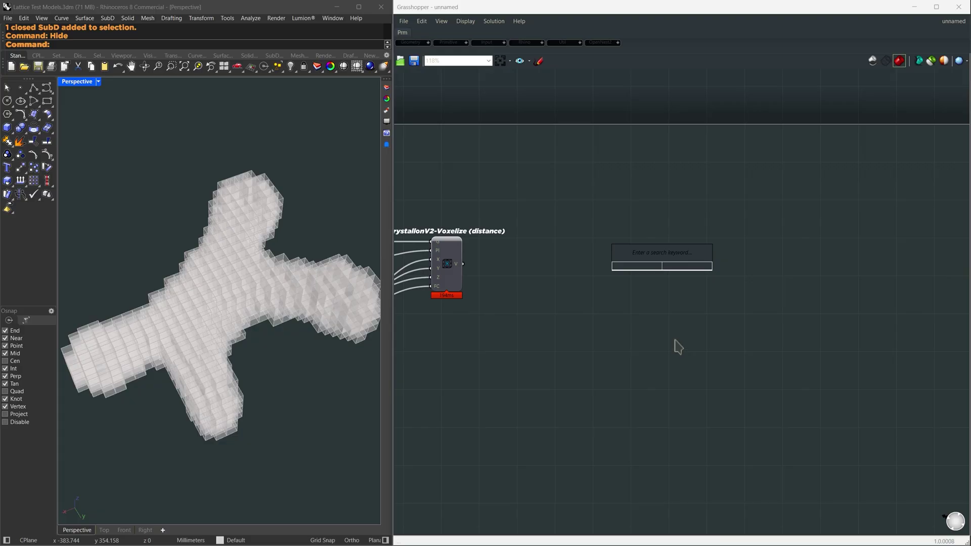
{"action": "type", "text": "csf"}
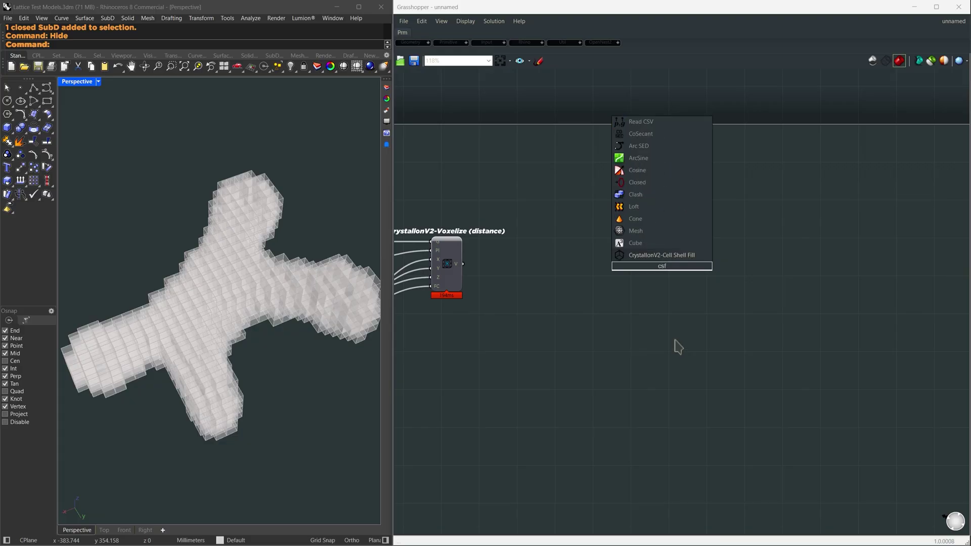
{"action": "key", "text": "Return"}
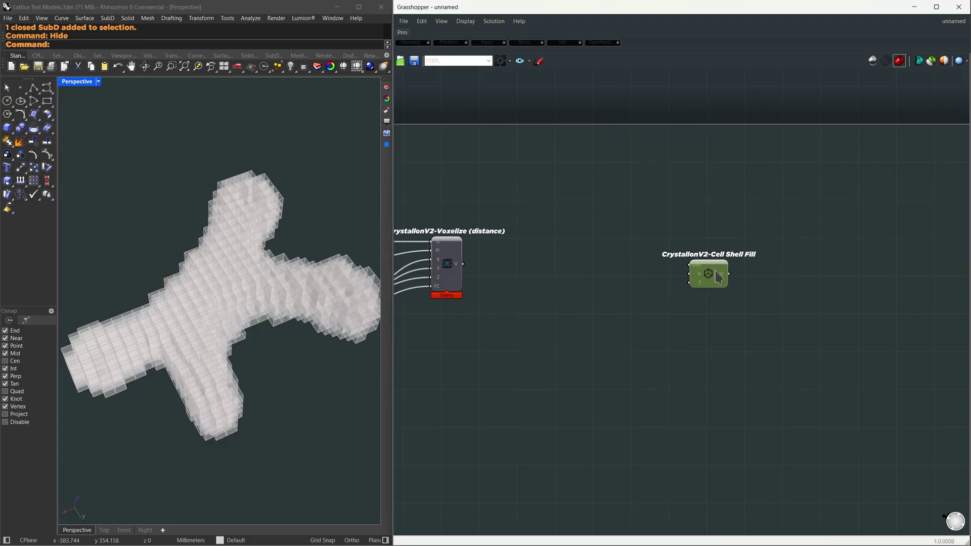
{"action": "left_click_drag", "start_coordinate": [726, 277], "coordinate": [728, 278]}
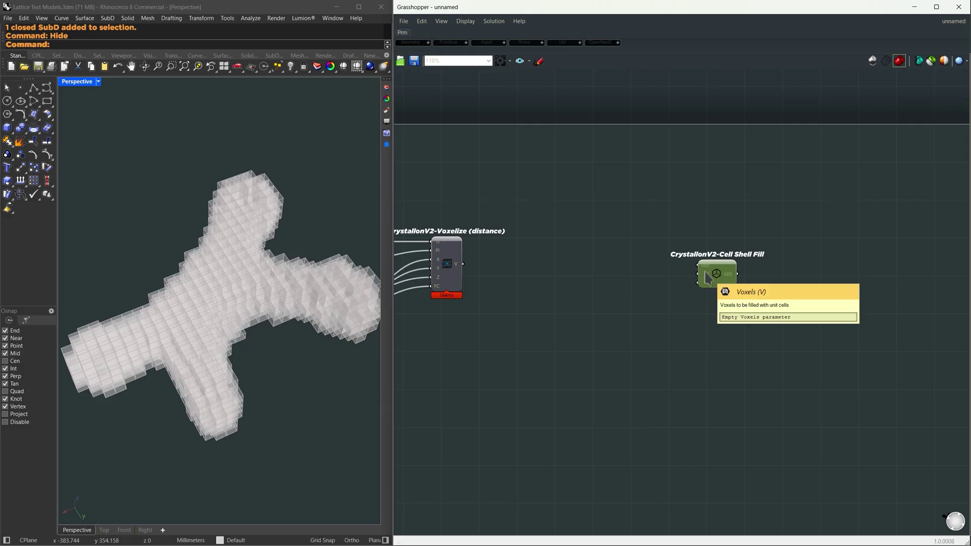
- Add a CrystallonV2-Cell Selector above the Voxelize component and connect it to a new CrystallonV2-Cell Type component
{"action": "double_click", "coordinate": [485, 181]}
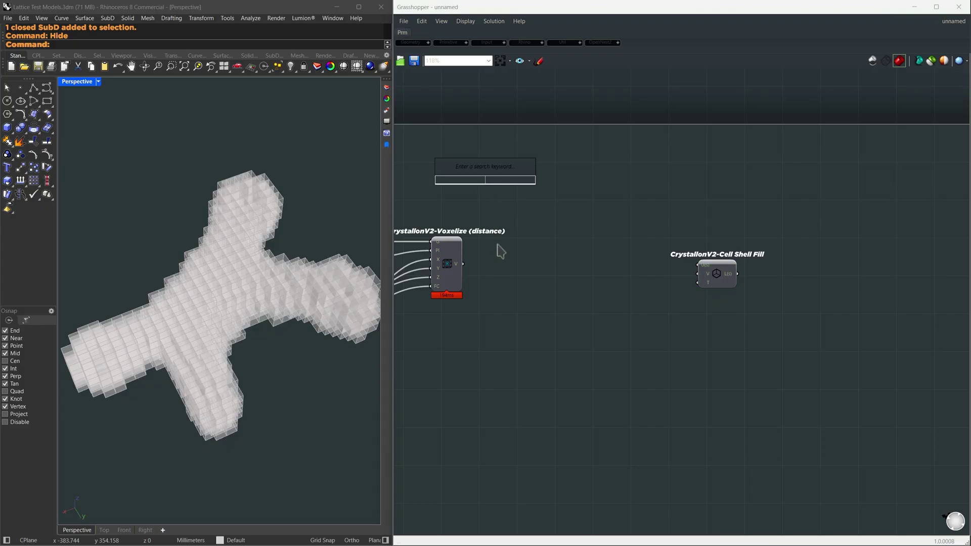
{"action": "type", "text": "unit cell"}
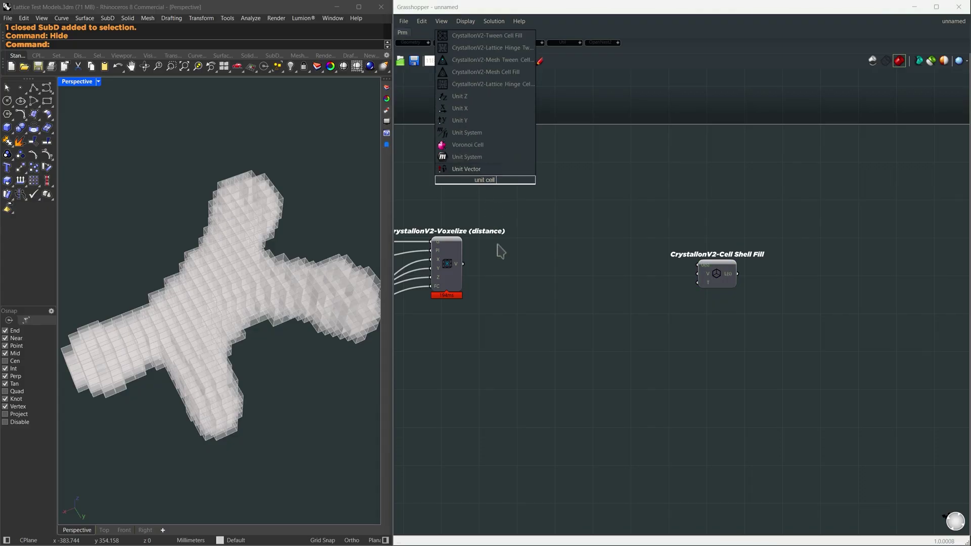
{"action": "type", "text": " selector"}
{"action": "key", "text": "Return"}
{"action": "double_click", "coordinate": [609, 181]}
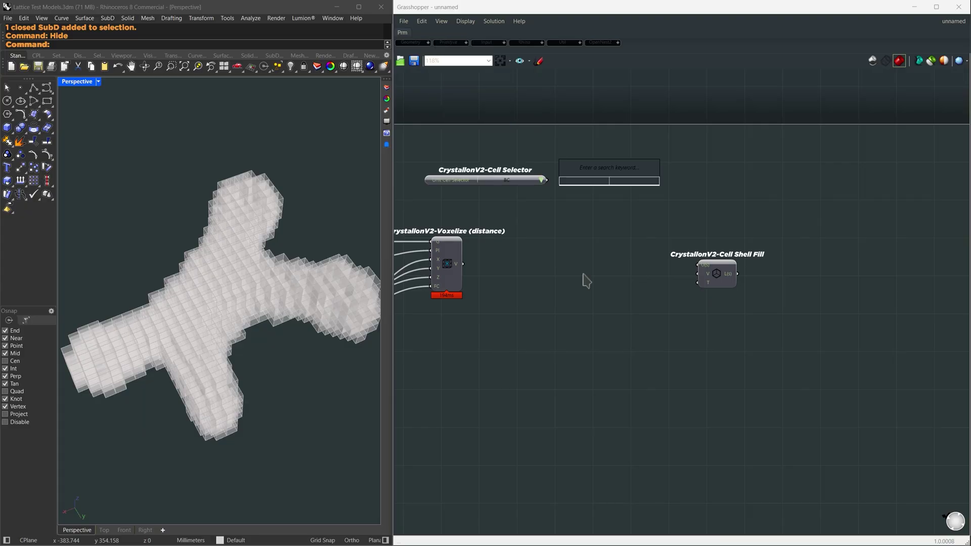
{"action": "type", "text": "cell type"}
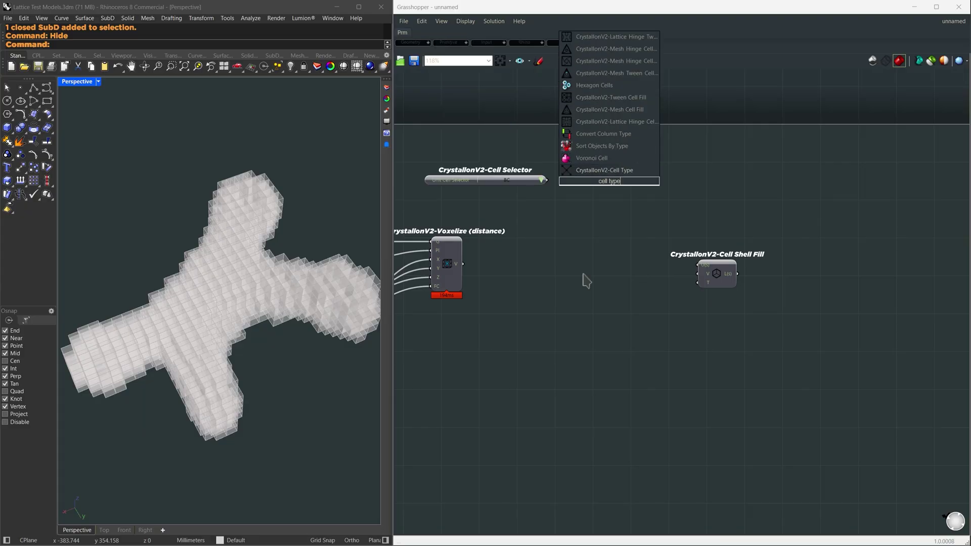
{"action": "key", "text": "Return"}
{"action": "left_click_drag", "start_coordinate": [611, 183], "coordinate": [608, 180]}
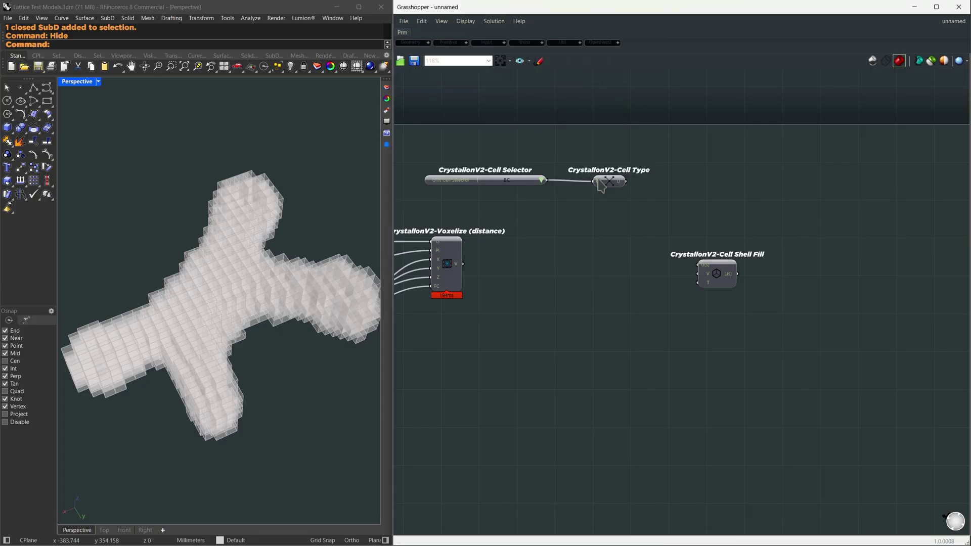
- Set the Cell Selector to Gyroid (shell) and zoom the viewport to the Cell Type component's unit cell to inspect it
{"action": "left_click", "coordinate": [541, 180]}
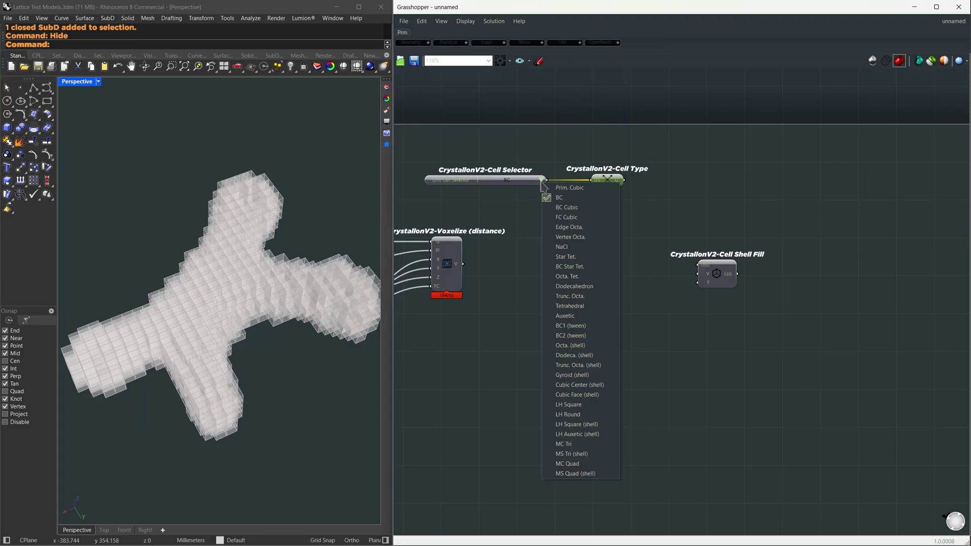
{"action": "left_click", "coordinate": [577, 378]}
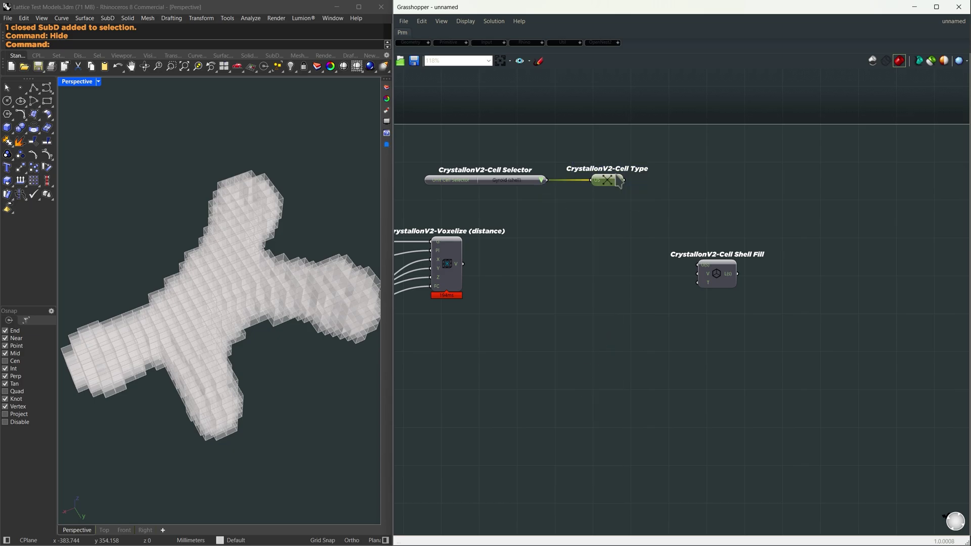
{"action": "middle_click", "coordinate": [609, 207]}
{"action": "left_click", "coordinate": [640, 236]}
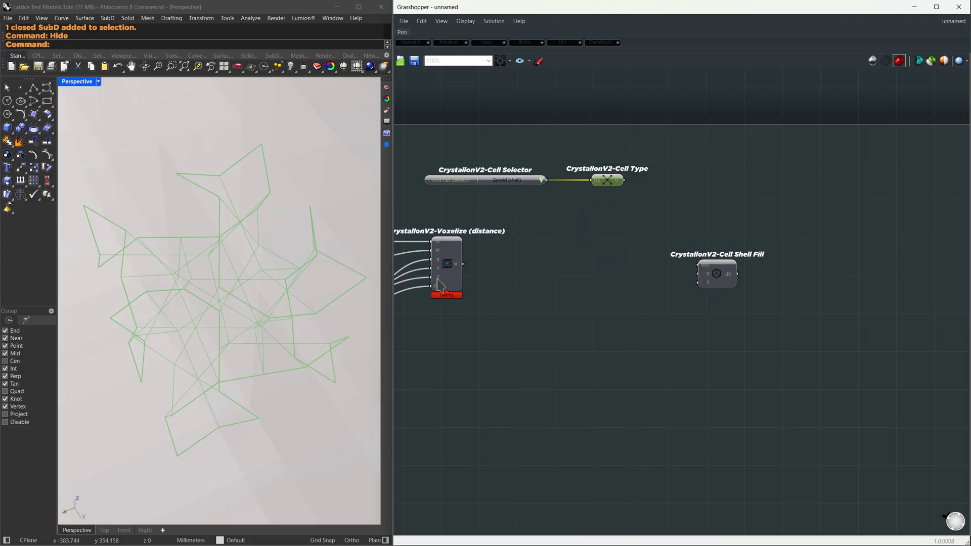
{"action": "right_click_drag", "start_coordinate": [226, 334], "coordinate": [220, 243]}
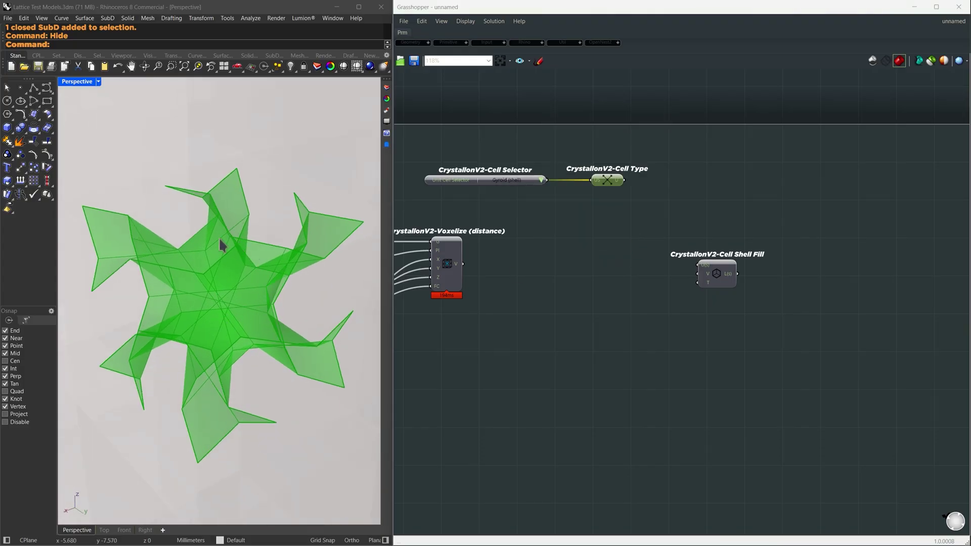
{"action": "left_click", "coordinate": [542, 180]}
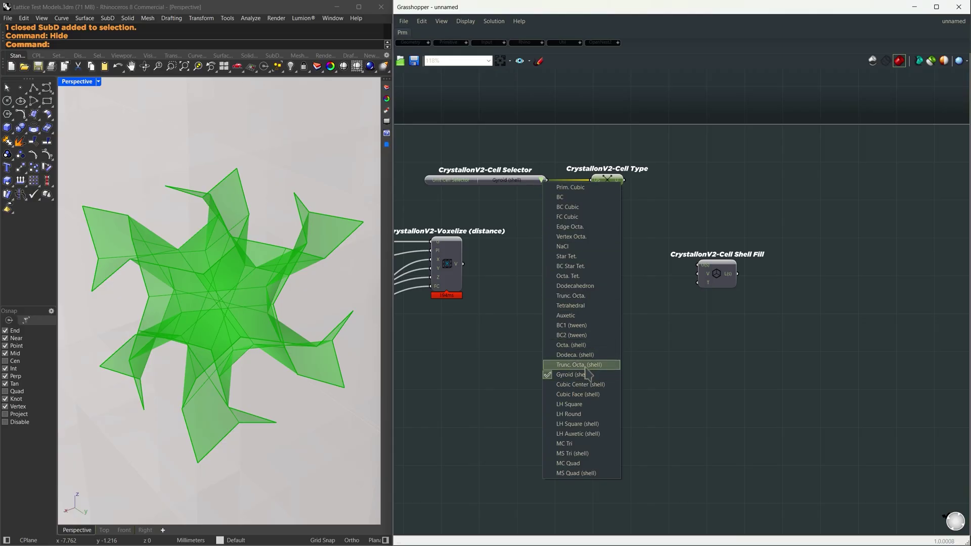
{"action": "left_click", "coordinate": [571, 375]}
- Connect the Cell Type output to the first input of Cell Shell Fill and the Voxelize output to its V input
{"action": "left_click_drag", "start_coordinate": [625, 180], "coordinate": [700, 265]}
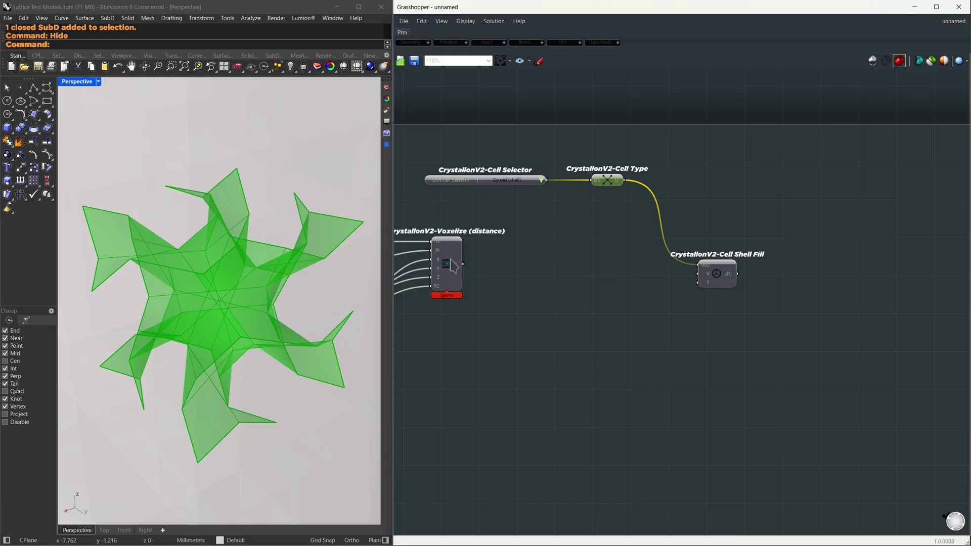
{"action": "left_click", "coordinate": [454, 263]}
{"action": "middle_click", "coordinate": [454, 262]}
{"action": "left_click", "coordinate": [476, 289]}
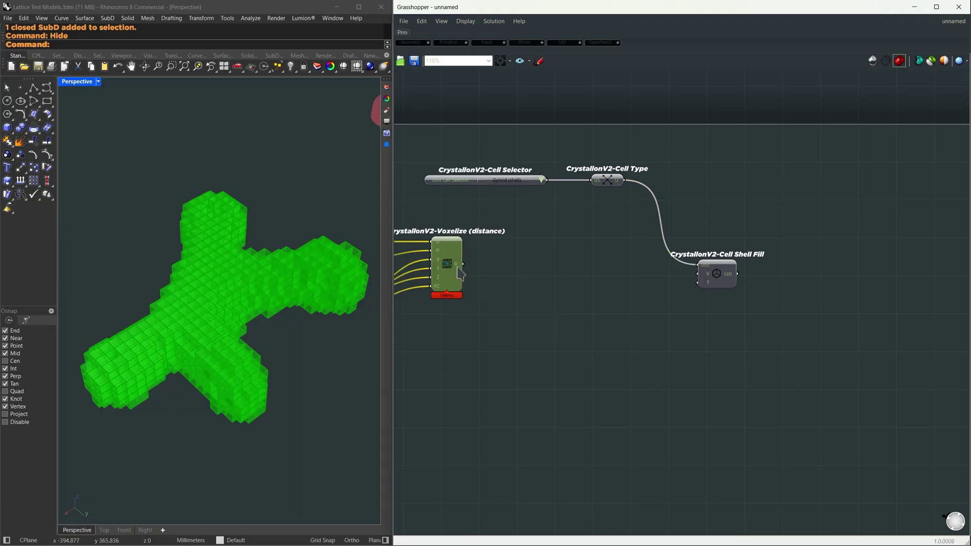
{"action": "left_click", "coordinate": [465, 268]}
{"action": "left_click_drag", "start_coordinate": [463, 264], "coordinate": [723, 270]}
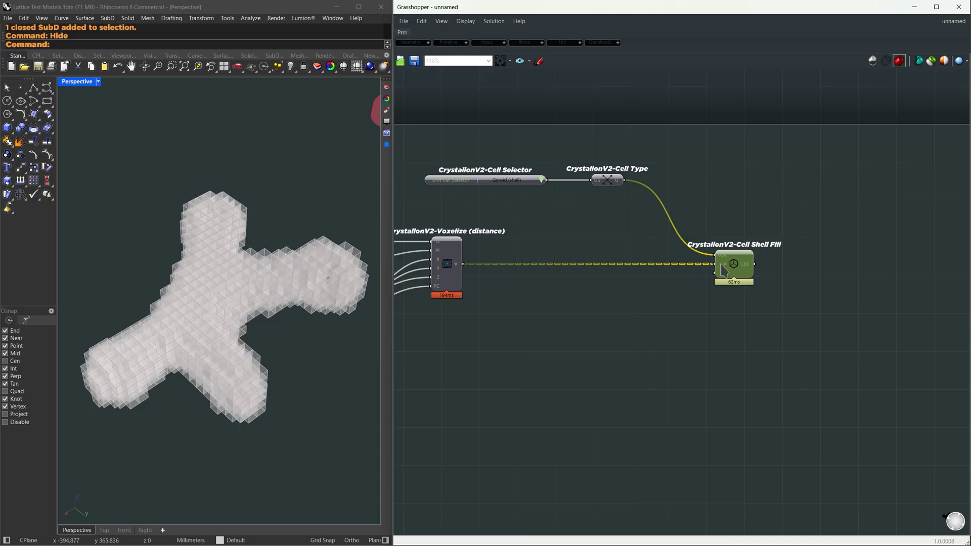
- Add a panel with the value 0.1 and connect it to the T input of Cell Shell Fill
{"action": "double_click", "coordinate": [634, 292]}
{"action": "type", "text": "//0.1"}
{"action": "key", "text": "Return"}
{"action": "left_click_drag", "start_coordinate": [644, 293], "coordinate": [686, 277]}
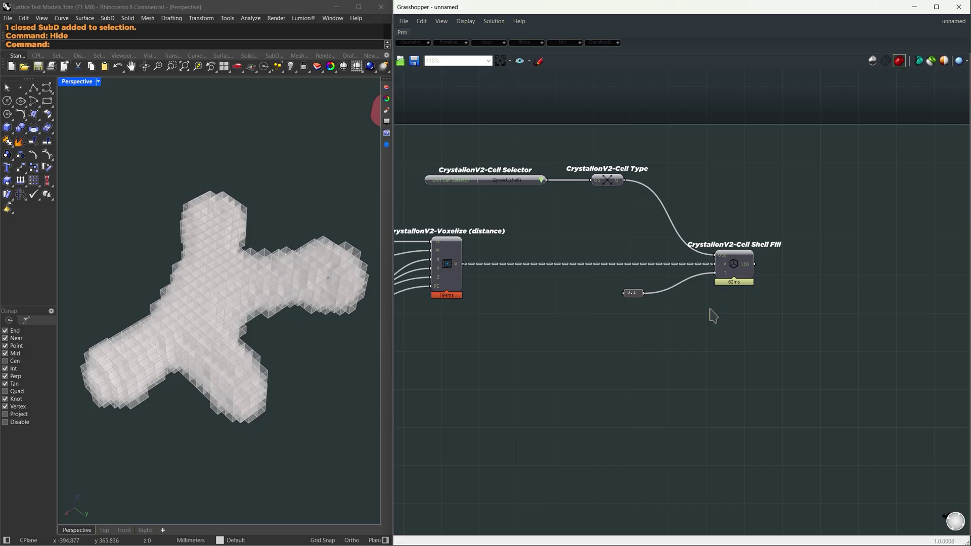
- Add a Weaverbird's Mesh Thicken component and connect the Cell Shell Fill output to its mesh input
{"action": "right_click_drag", "start_coordinate": [787, 285], "coordinate": [663, 288]}
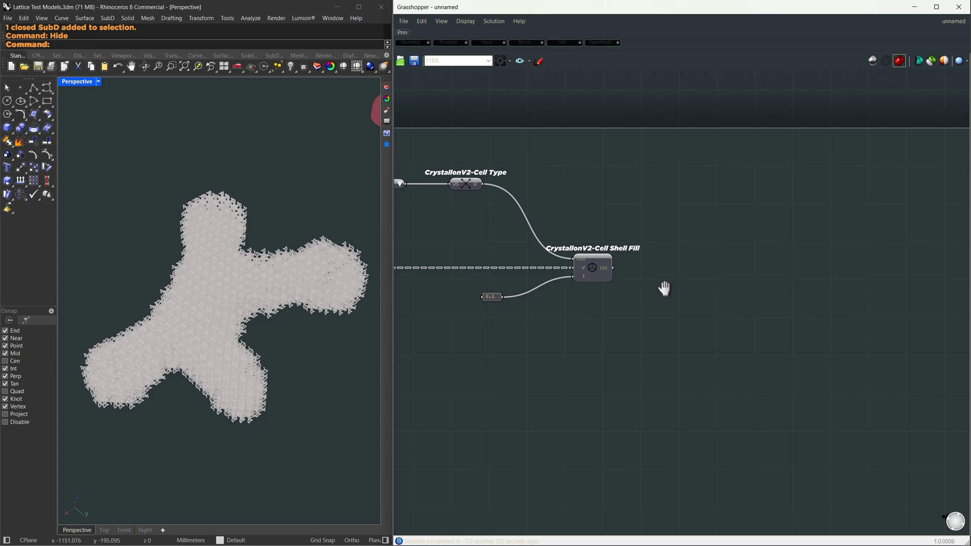
{"action": "double_click", "coordinate": [663, 270]}
{"action": "type", "text": "wb thicken"}
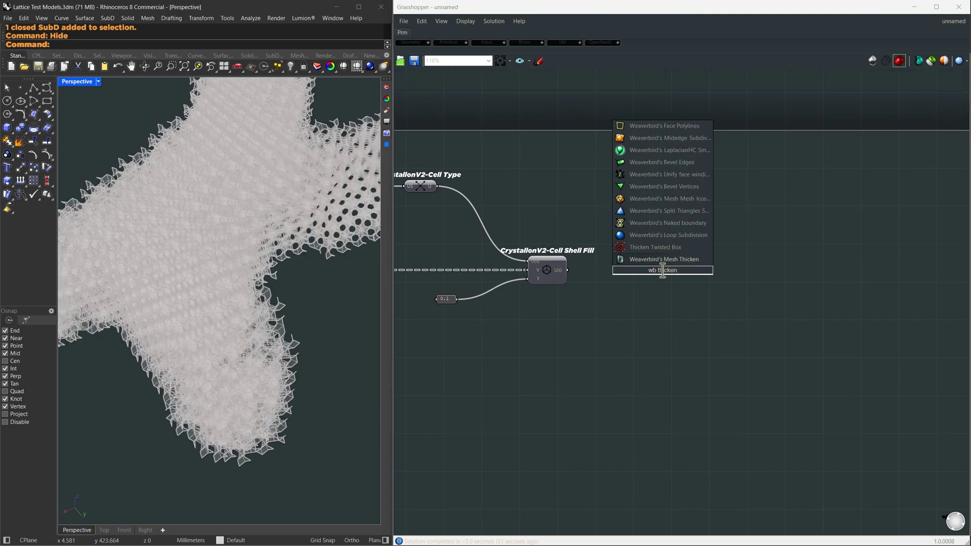
{"action": "key", "text": "Return"}
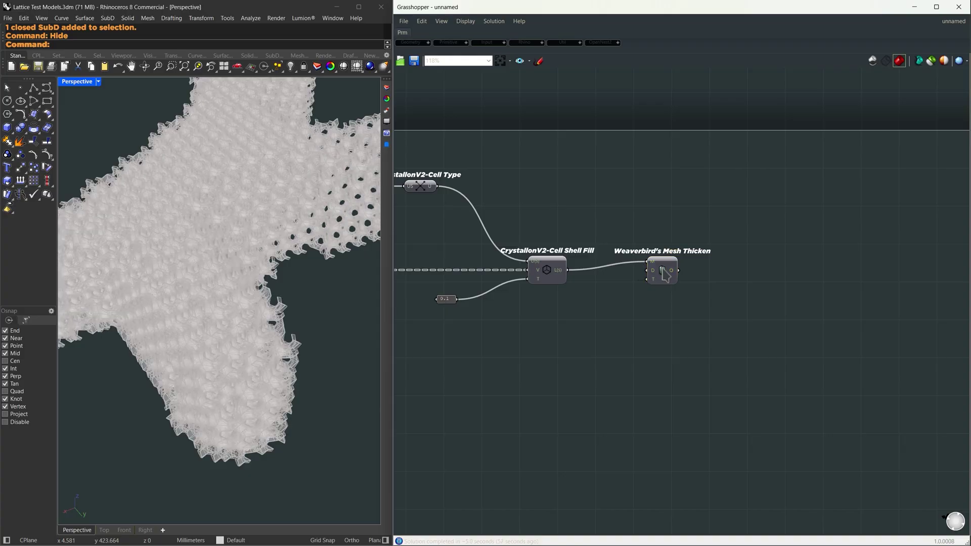
{"action": "left_click_drag", "start_coordinate": [660, 274], "coordinate": [657, 282]}
- Add a Custom Preview fed by the Mesh Thicken output and connect a white Colour Swatch to its material input
{"action": "double_click", "coordinate": [731, 277]}
{"action": "type", "text": "cutom previe"}
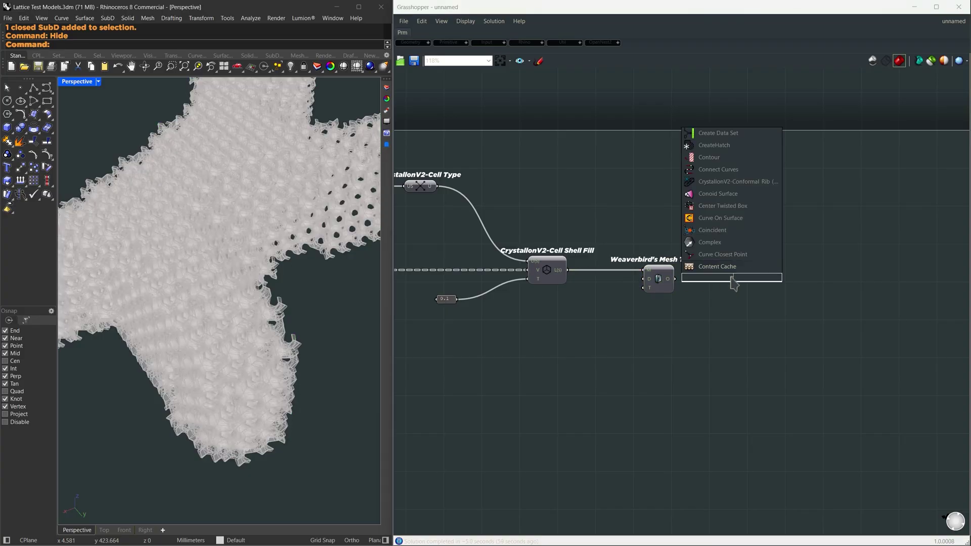
{"action": "key", "text": "Return"}
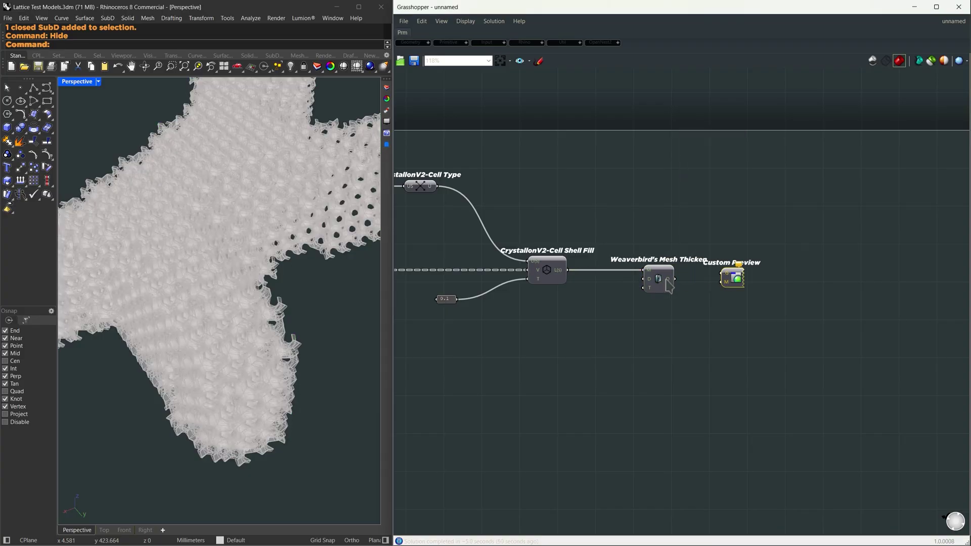
{"action": "left_click_drag", "start_coordinate": [720, 274], "coordinate": [777, 282]}
{"action": "double_click", "coordinate": [714, 316]}
{"action": "type", "text": "swatch"}
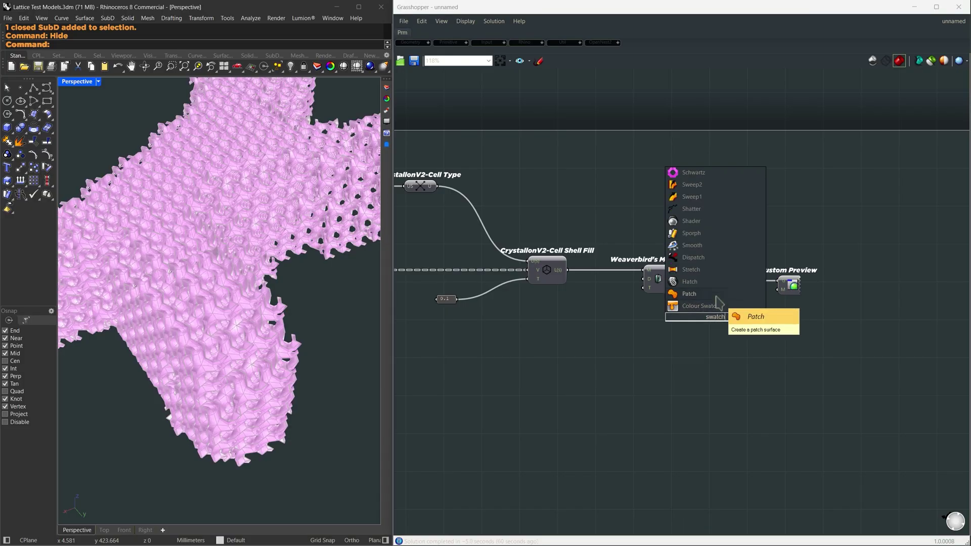
{"action": "key", "text": "Return"}
{"action": "left_click_drag", "start_coordinate": [737, 318], "coordinate": [783, 287]}
- Switch the Perspective viewport to the Rendered display mode and orbit around the thickened lattice
{"action": "left_click", "coordinate": [78, 82]}
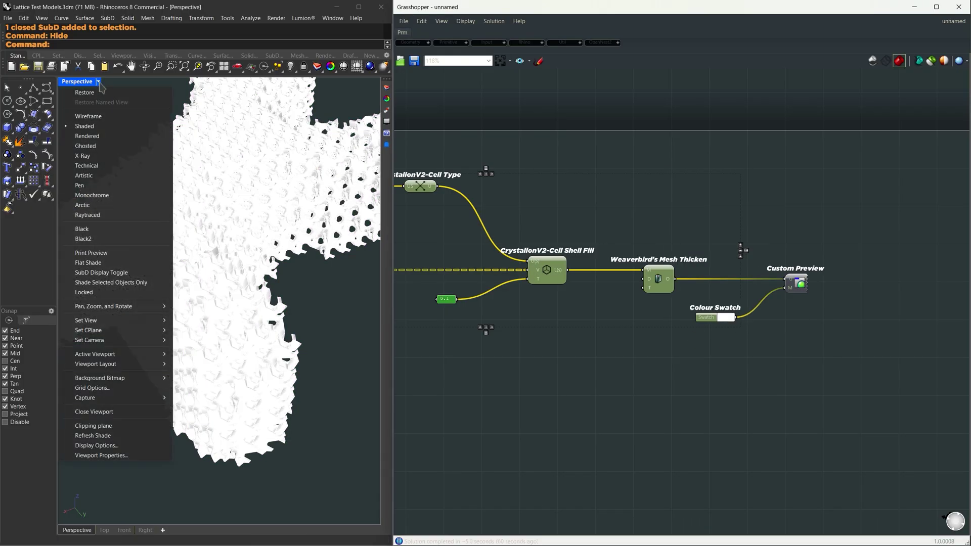
{"action": "left_click", "coordinate": [95, 136]}
{"action": "mouse_move", "coordinate": [266, 337]}
{"action": "right_mouse_down"}
{"action": "mouse_move", "coordinate": [205, 326]}
{"action": "mouse_move", "coordinate": [277, 329]}
{"action": "right_mouse_up"}
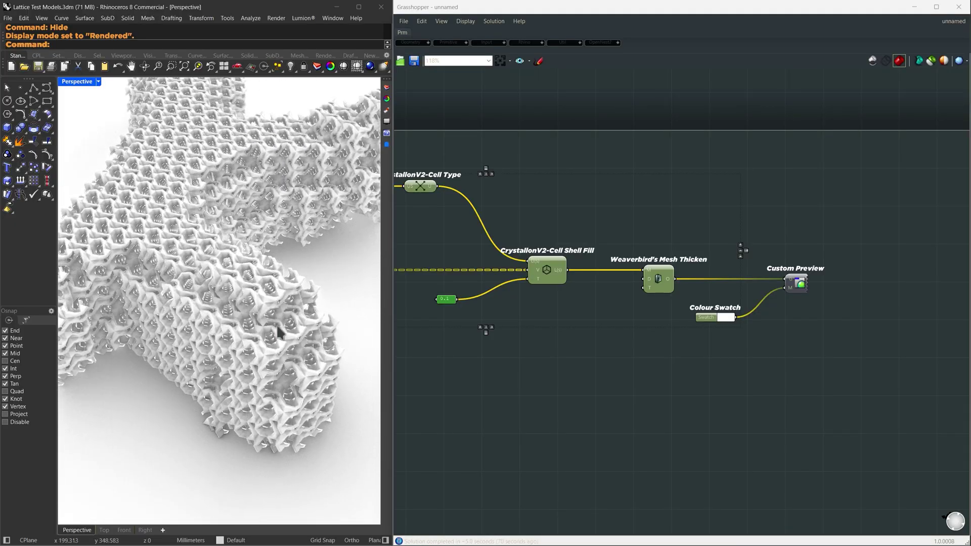
- Move the Custom Preview and Colour Swatch farther from Mesh Thicken to make room for another component
{"action": "right_click_drag", "start_coordinate": [844, 329], "coordinate": [727, 297]}
{"action": "left_click_drag", "start_coordinate": [789, 343], "coordinate": [599, 186]}
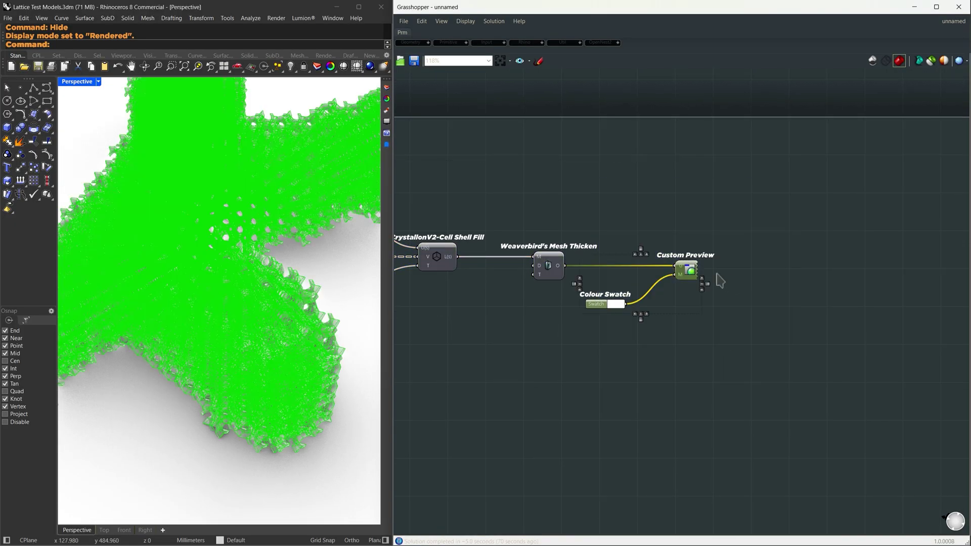
{"action": "left_click_drag", "start_coordinate": [736, 275], "coordinate": [848, 279]}
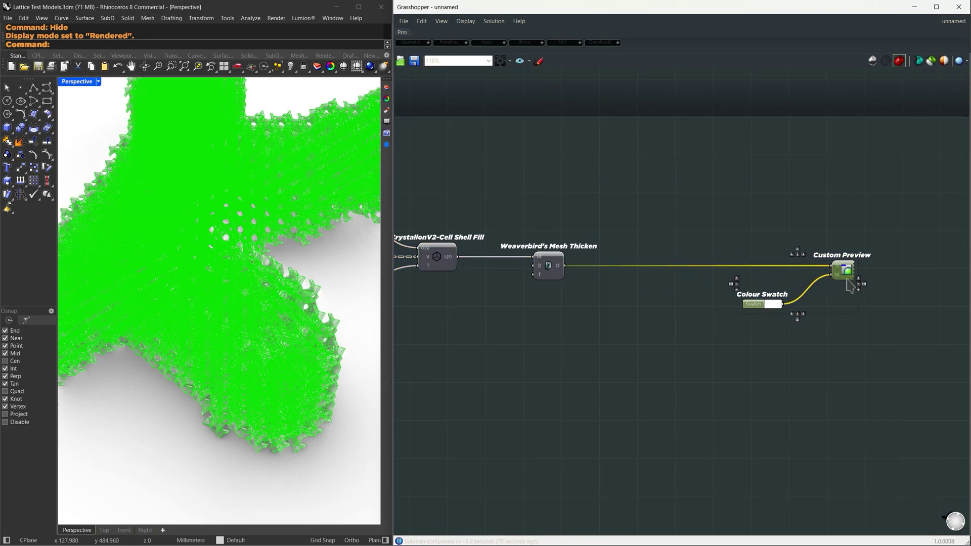
{"action": "left_click", "coordinate": [683, 282]}
- Add a Weaverbird's Catmull-Clark Subdivision between Mesh Thicken and Custom Preview, replacing their direct connection
{"action": "double_click", "coordinate": [679, 251]}
{"action": "type", "text": "catmul clar"}
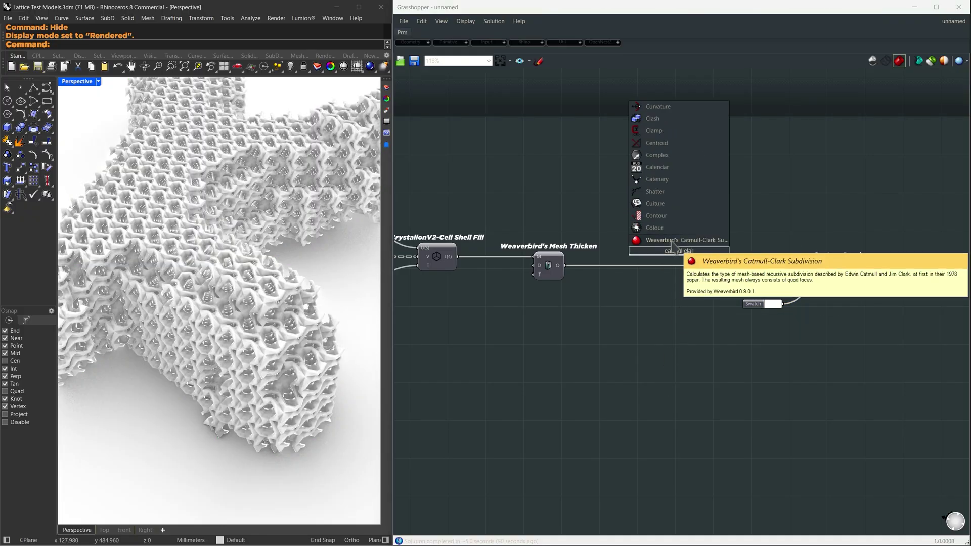
{"action": "left_click", "coordinate": [674, 241]}
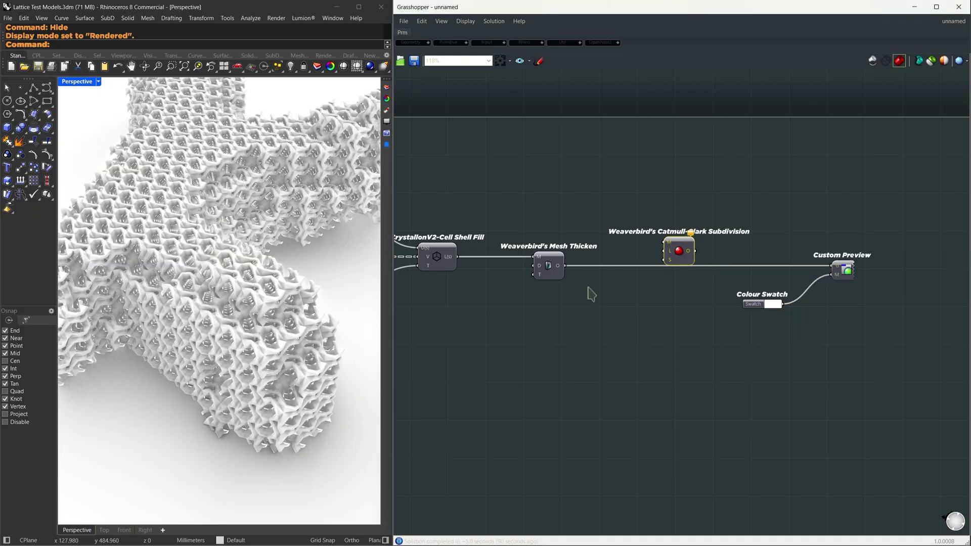
{"action": "left_click_drag", "start_coordinate": [567, 267], "coordinate": [664, 243]}
{"action": "left_click_drag", "start_coordinate": [798, 256], "coordinate": [832, 266]}
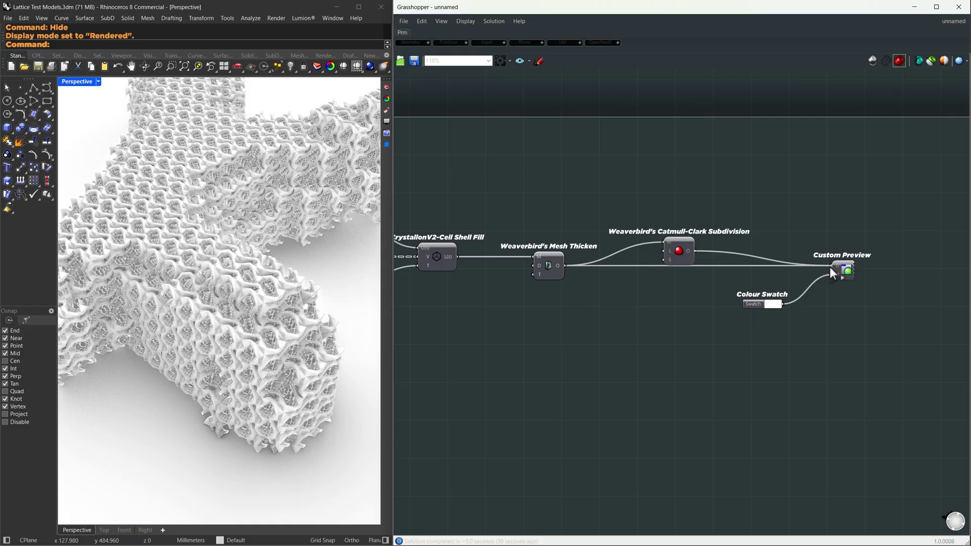
- Turn off the preview of the components feeding the Custom Preview
{"action": "left_click_drag", "start_coordinate": [805, 387], "coordinate": [408, 167]}
{"action": "middle_click", "coordinate": [706, 140]}
{"action": "left_click", "coordinate": [734, 111]}
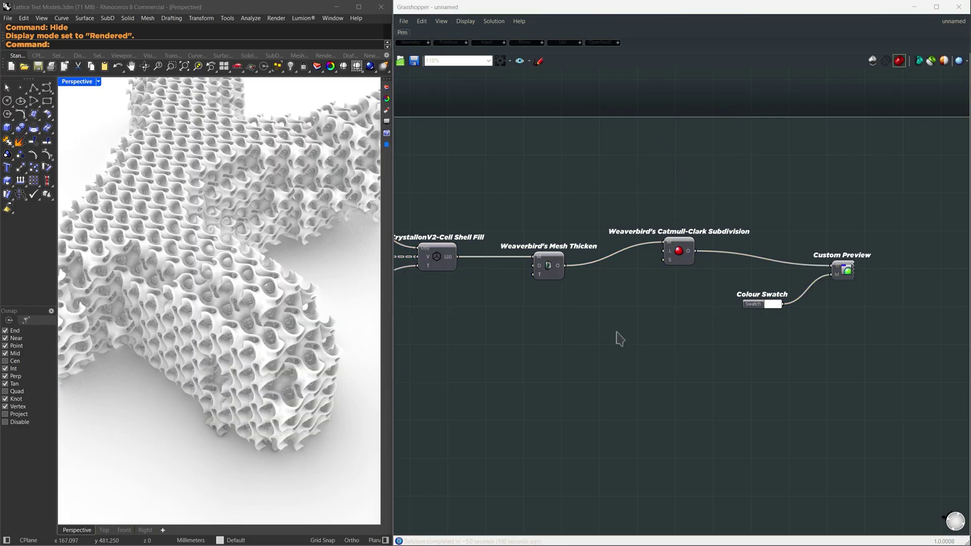
- Add a number slider below Cell Shell Fill and connect it to the Distance input of Mesh Thicken
{"action": "right_click_drag", "start_coordinate": [528, 296], "coordinate": [612, 284]}
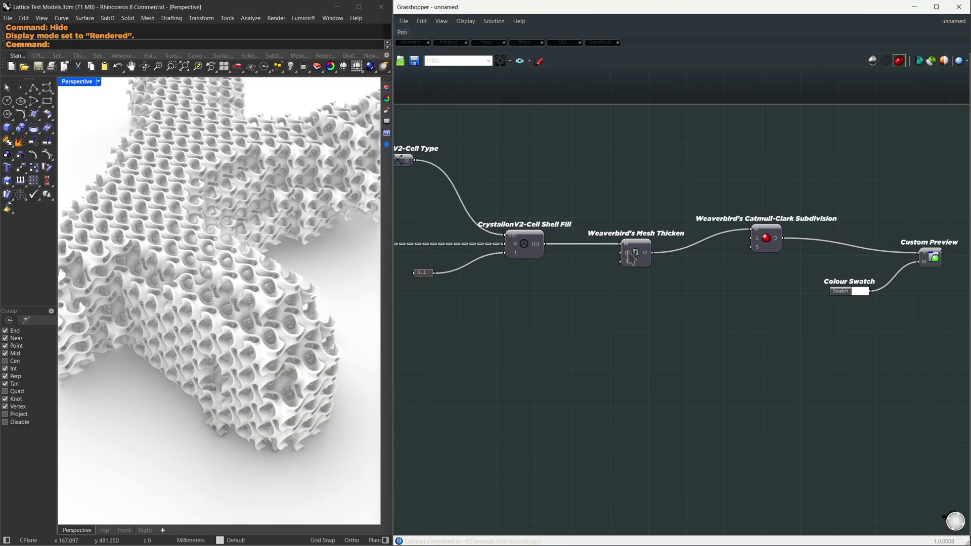
{"action": "mouse_move", "coordinate": [627, 253]}
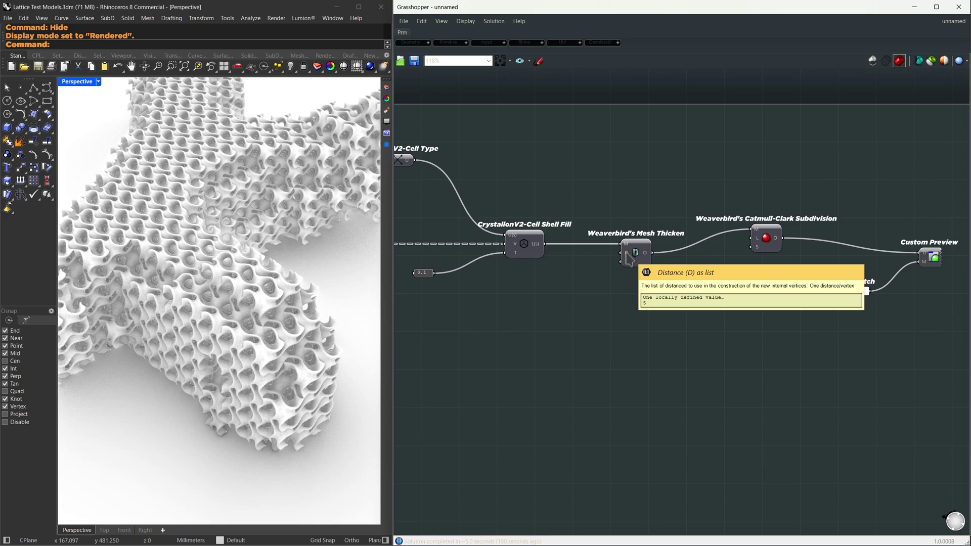
{"action": "double_click", "coordinate": [537, 317]}
{"action": "key", "text": "Return"}
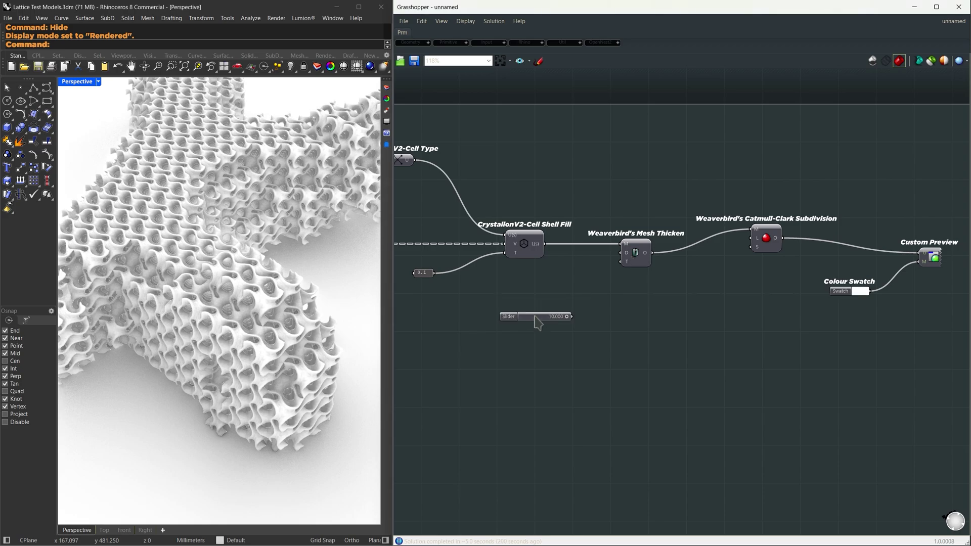
{"action": "left_click_drag", "start_coordinate": [613, 260], "coordinate": [616, 254]}
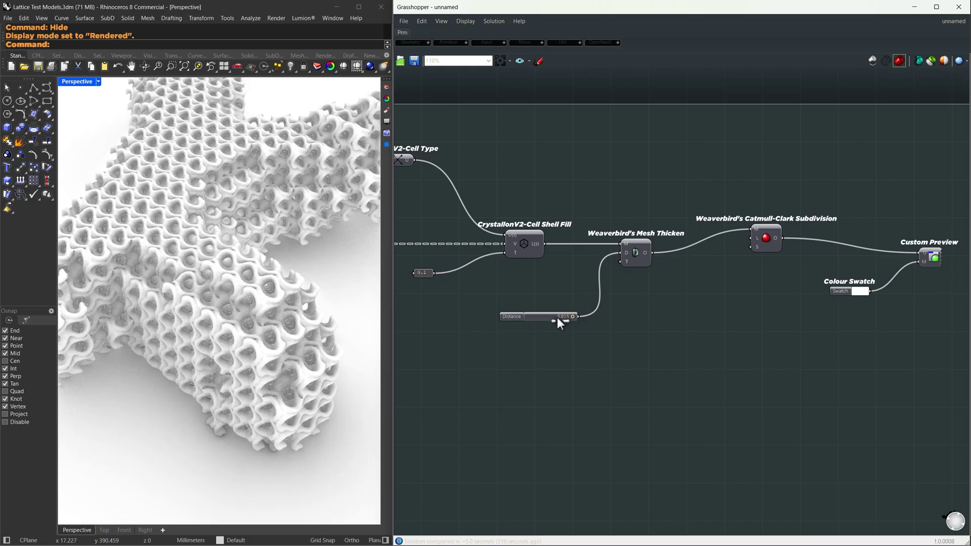
- Set the Distance slider to 7 and orbit around the lattice to inspect its thickness
{"action": "left_click_drag", "start_coordinate": [557, 317], "coordinate": [552, 317]}
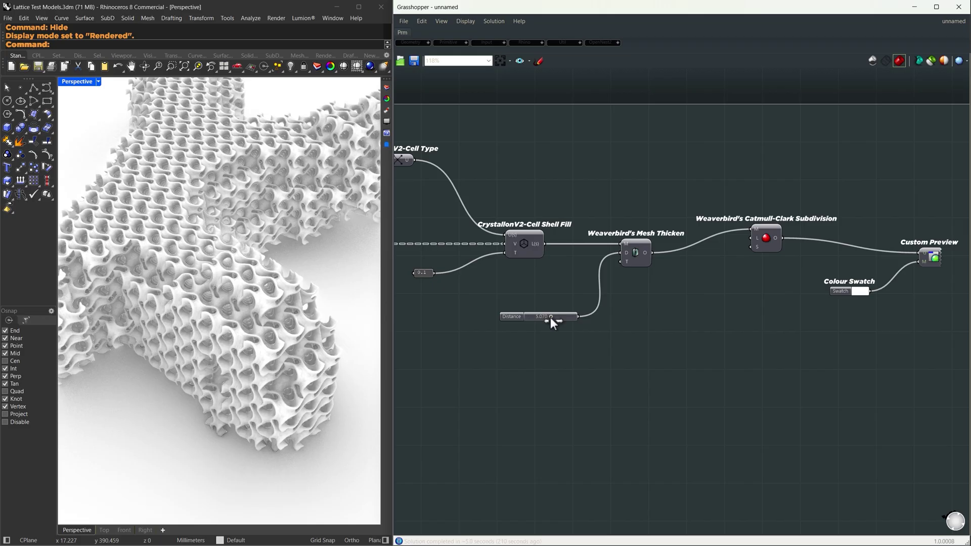
{"action": "double_click", "coordinate": [551, 316]}
{"action": "type", "text": "7"}
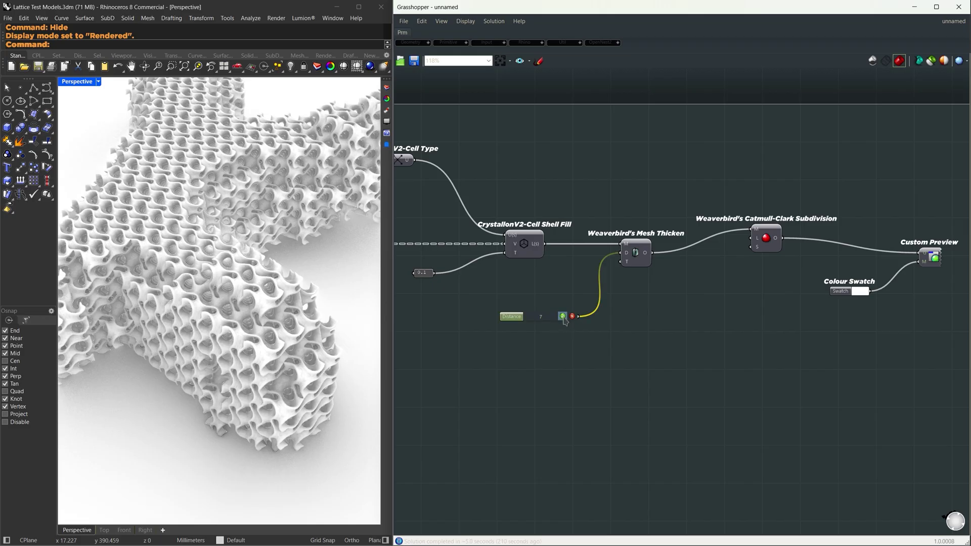
{"action": "left_click", "coordinate": [563, 316]}
{"action": "right_click_drag", "start_coordinate": [228, 351], "coordinate": [200, 374]}
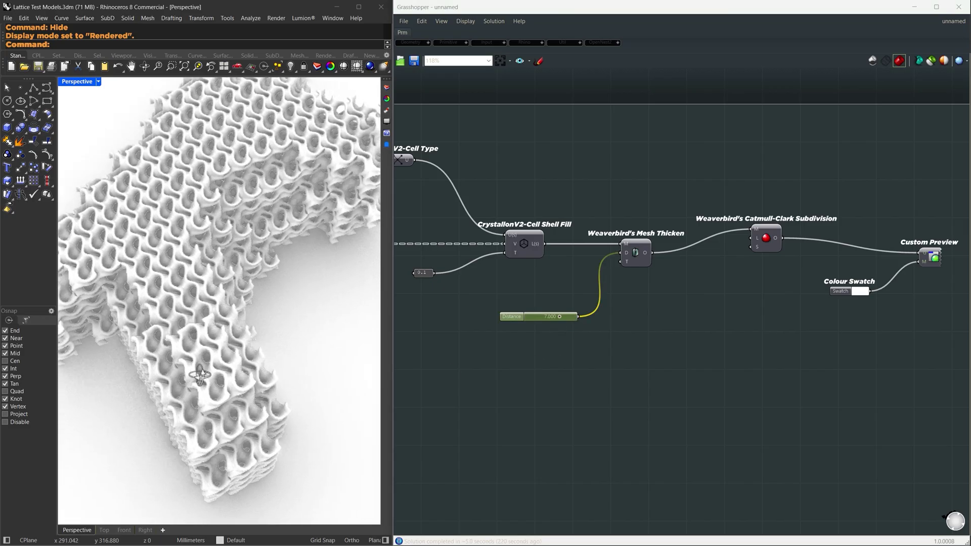
{"action": "scroll", "coordinate": [199, 375], "scroll_direction": "down", "scroll_amount": 5}
{"action": "scroll", "coordinate": [223, 331], "scroll_direction": "up", "scroll_amount": 4}
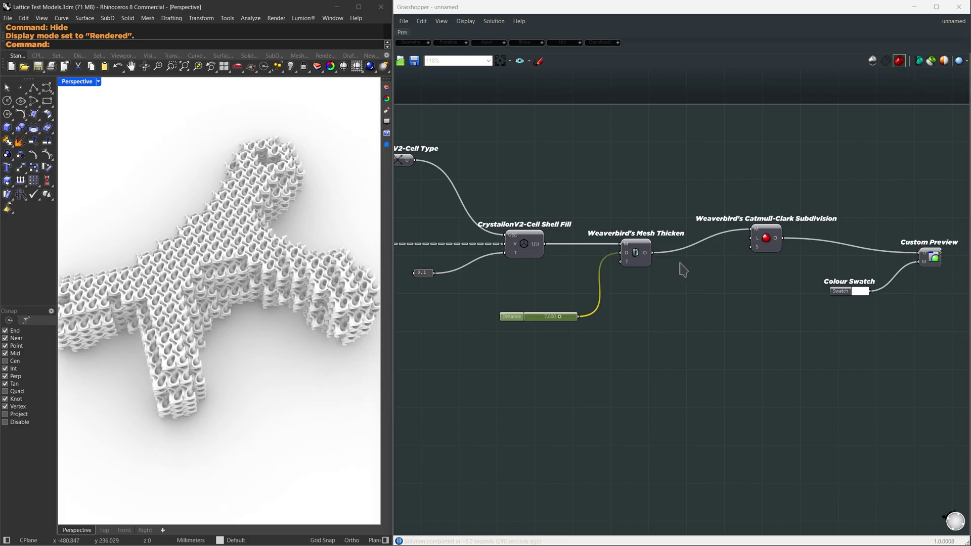
- Move Mesh Thicken, its Distance slider and all downstream components farther from Cell Shell Fill to open a gap
{"action": "scroll", "coordinate": [541, 253], "scroll_direction": "down", "scroll_amount": 3}
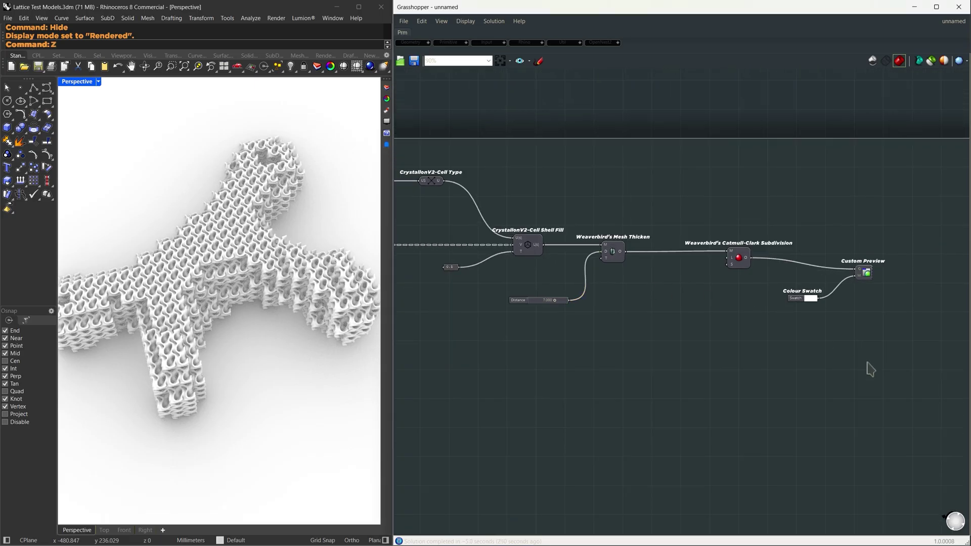
{"action": "left_click_drag", "start_coordinate": [878, 362], "coordinate": [564, 143]}
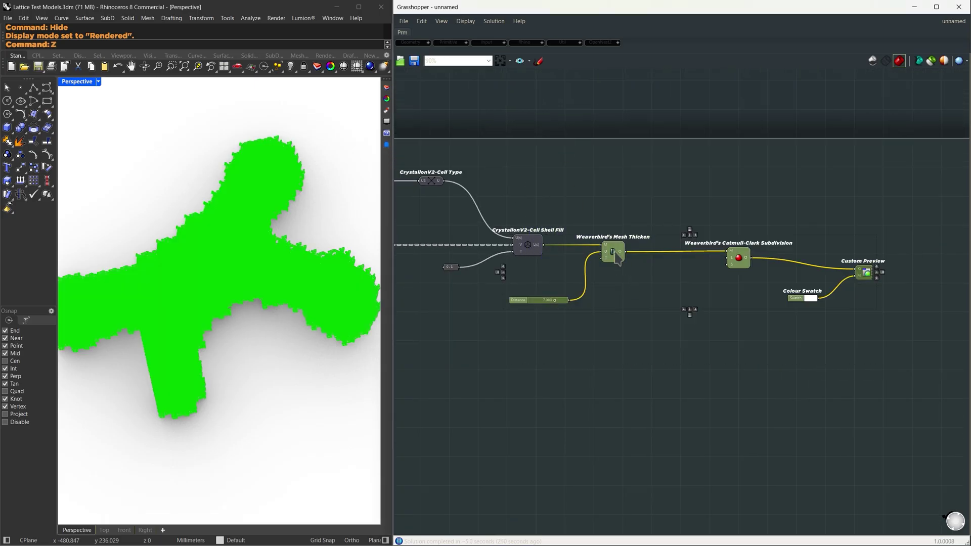
{"action": "scroll", "coordinate": [638, 231], "scroll_direction": "up", "scroll_amount": 2}
{"action": "left_click", "coordinate": [638, 231]}
{"action": "scroll", "coordinate": [639, 231], "scroll_direction": "up", "scroll_amount": 1}
- Add a CrystallonV2 Trim Shell component after Cell Shell Fill and feed it the Cell Shell Fill lattice
{"action": "double_click", "coordinate": [649, 281]}
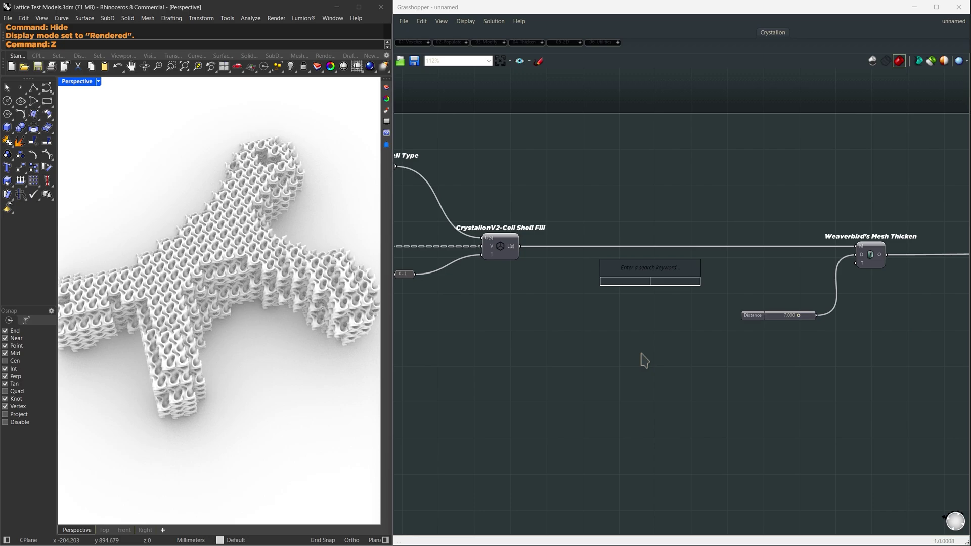
{"action": "type", "text": "ts"}
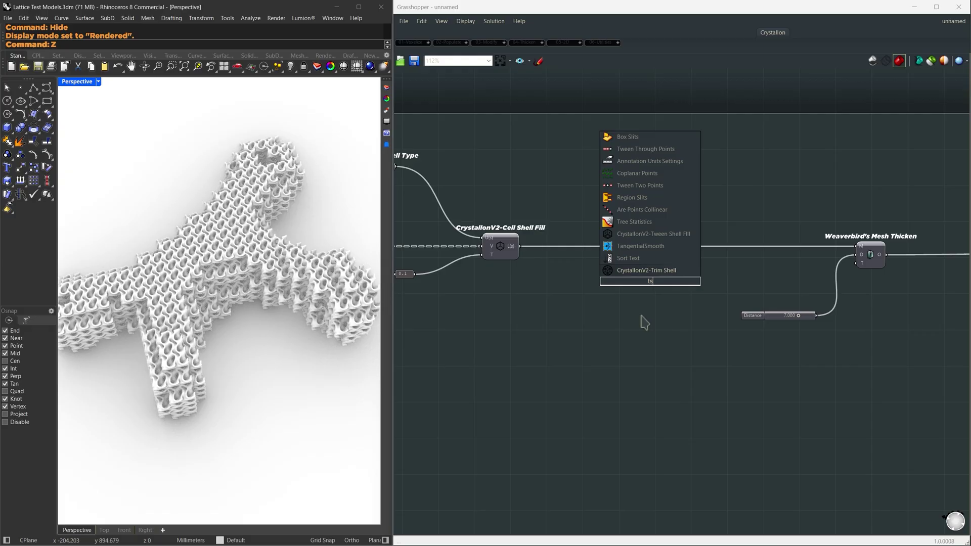
{"action": "left_click", "coordinate": [634, 271]}
{"action": "left_click_drag", "start_coordinate": [653, 281], "coordinate": [658, 289]}
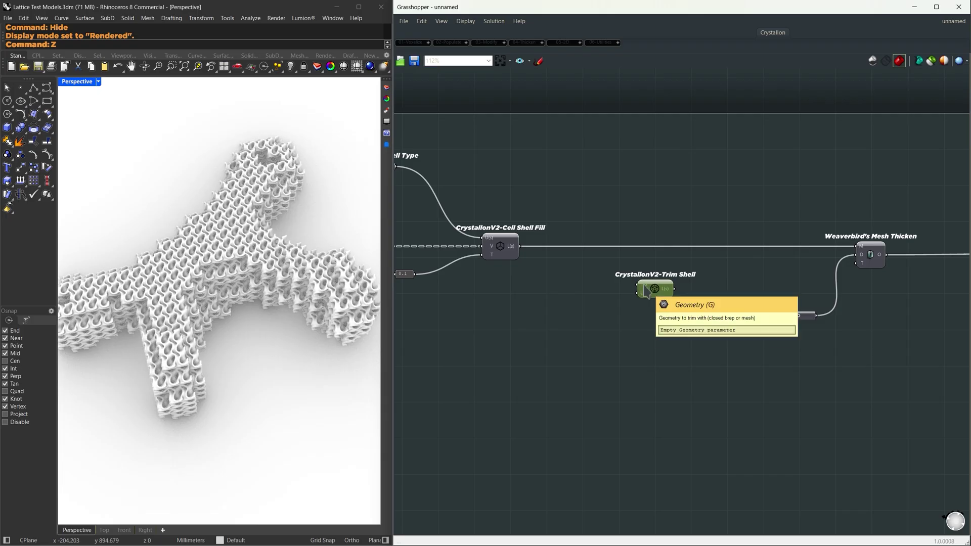
{"action": "left_click_drag", "start_coordinate": [591, 293], "coordinate": [636, 293]}
- Add a Mesh parameter below Voxelize and connect the Mesh from SubD output to it
{"action": "scroll", "coordinate": [746, 283], "scroll_direction": "down", "scroll_amount": 2}
{"action": "scroll", "coordinate": [742, 299], "scroll_direction": "down", "scroll_amount": 2}
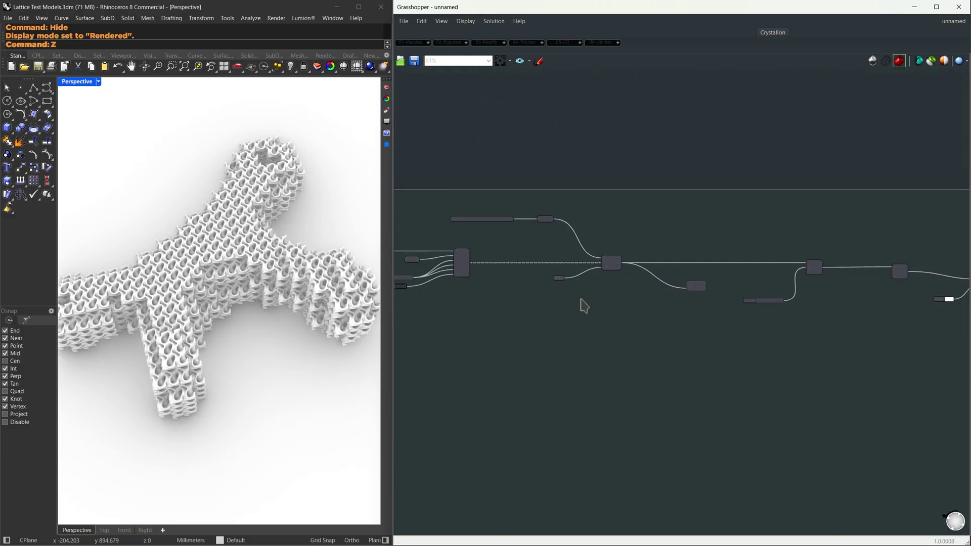
{"action": "right_click_drag", "start_coordinate": [487, 274], "coordinate": [714, 291]}
{"action": "scroll", "coordinate": [631, 273], "scroll_direction": "up", "scroll_amount": 4}
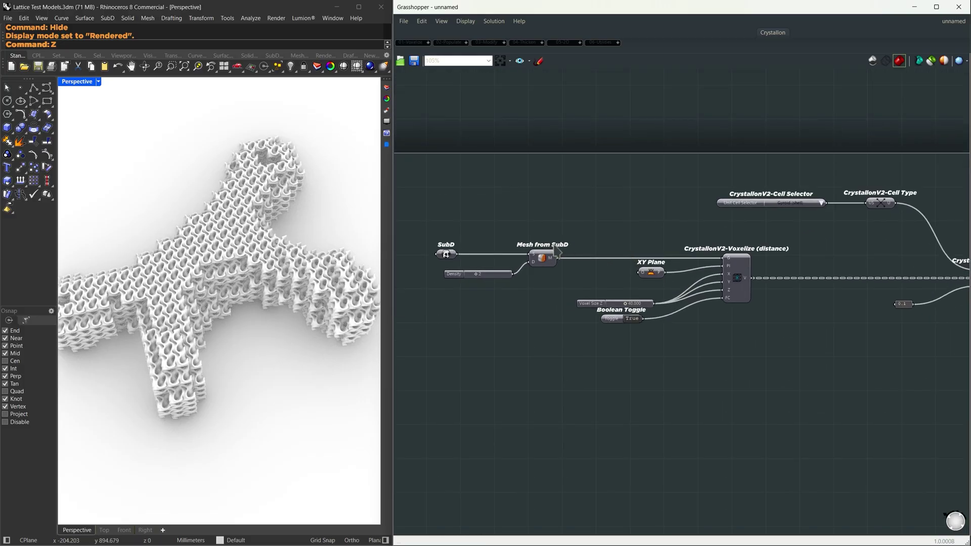
{"action": "double_click", "coordinate": [714, 380]}
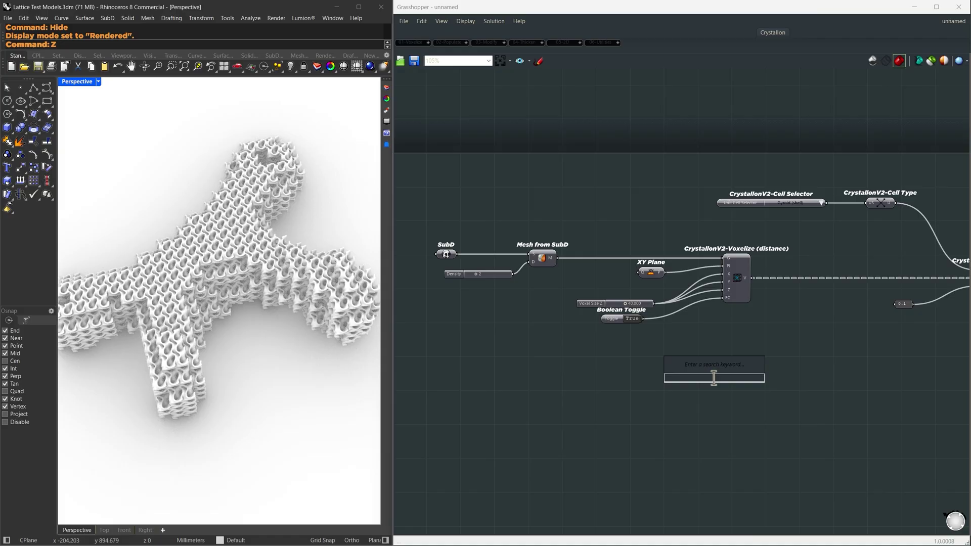
{"action": "type", "text": "mesh"}
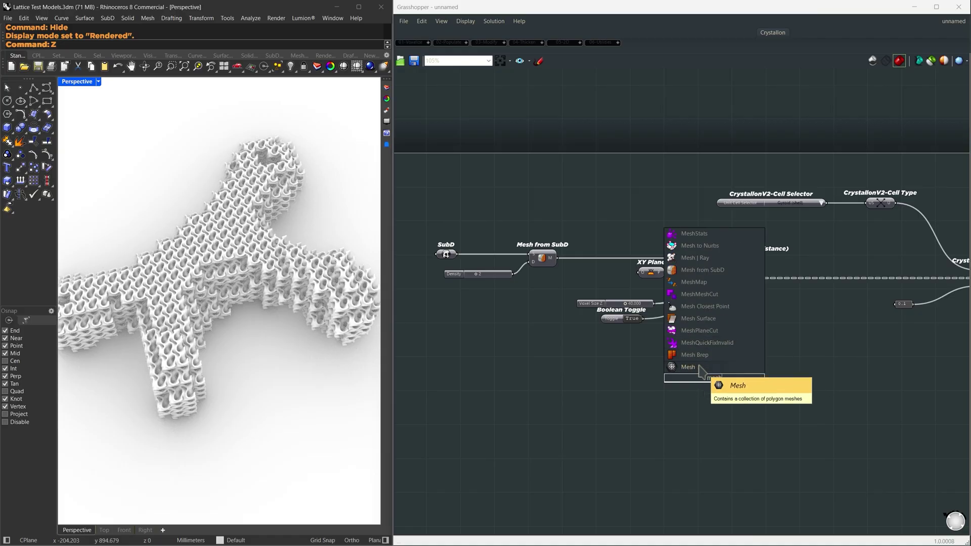
{"action": "left_click", "coordinate": [692, 367]}
- Connect the Mesh parameter to Trim Shell's Geometry input and the trimmed lattice output to Mesh Thicken
{"action": "right_click_drag", "start_coordinate": [829, 370], "coordinate": [574, 326]}
{"action": "scroll", "coordinate": [531, 327], "scroll_direction": "down", "scroll_amount": 1}
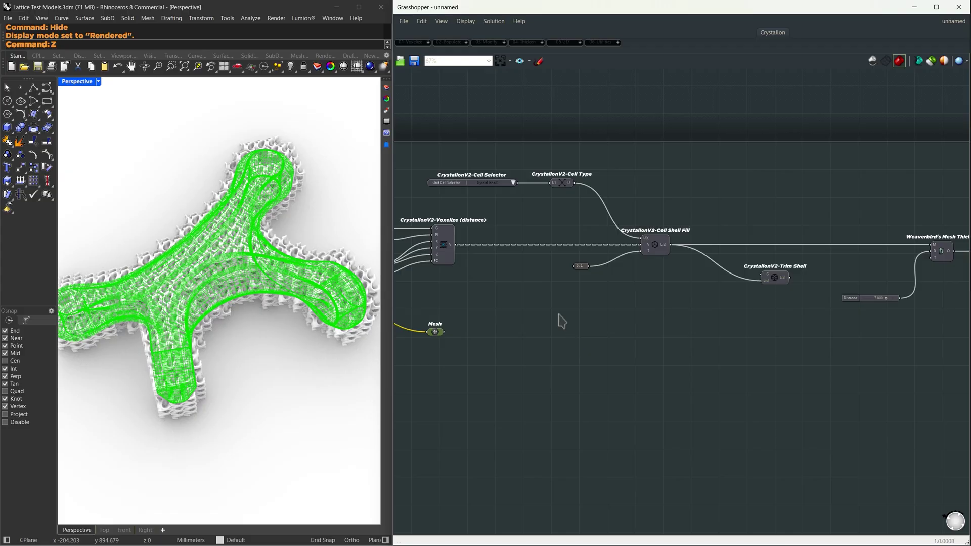
{"action": "left_click_drag", "start_coordinate": [444, 332], "coordinate": [765, 275]}
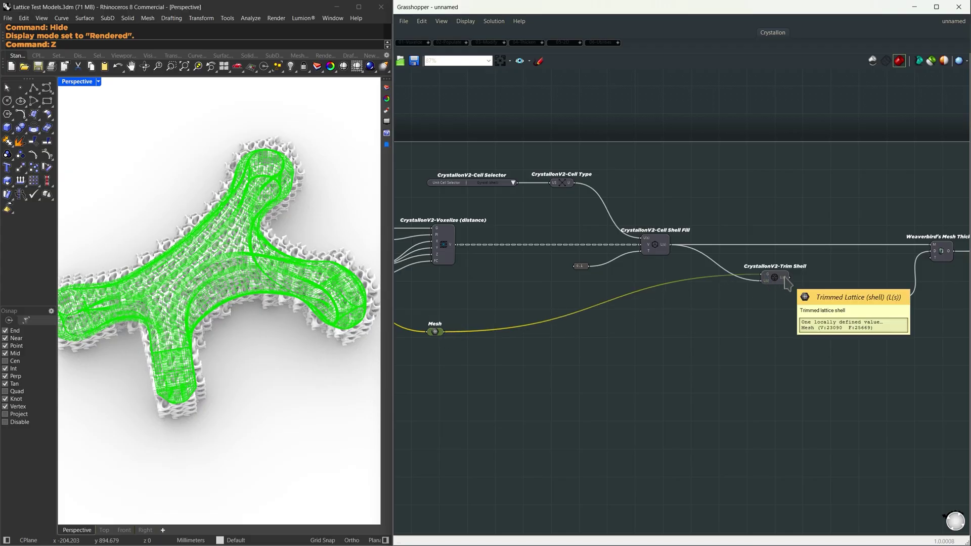
{"action": "left_click_drag", "start_coordinate": [911, 241], "coordinate": [929, 240]}
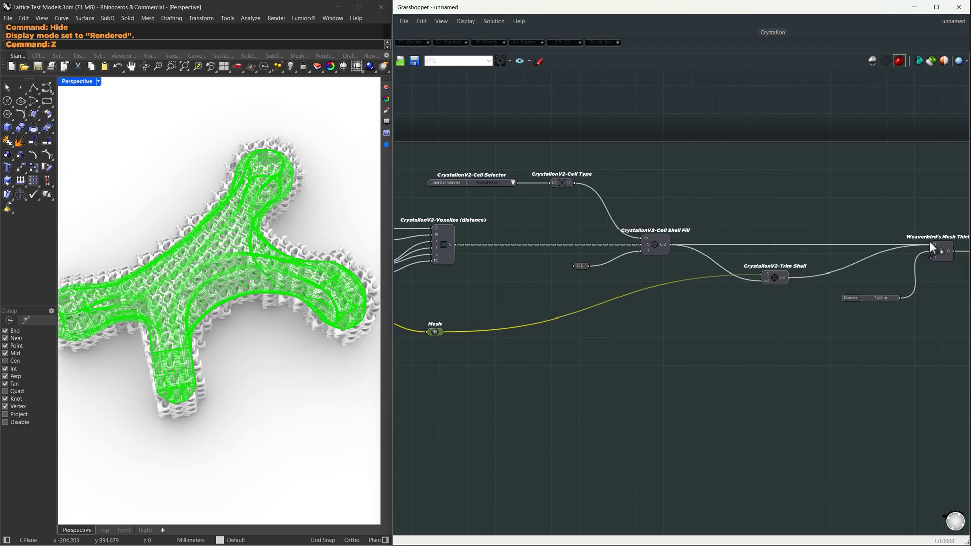
- Turn off the preview of the components from Voxelize through Trim Shell and inspect the trimmed lattice up close
{"action": "left_click_drag", "start_coordinate": [890, 394], "coordinate": [420, 175]}
{"action": "middle_click", "coordinate": [499, 202]}
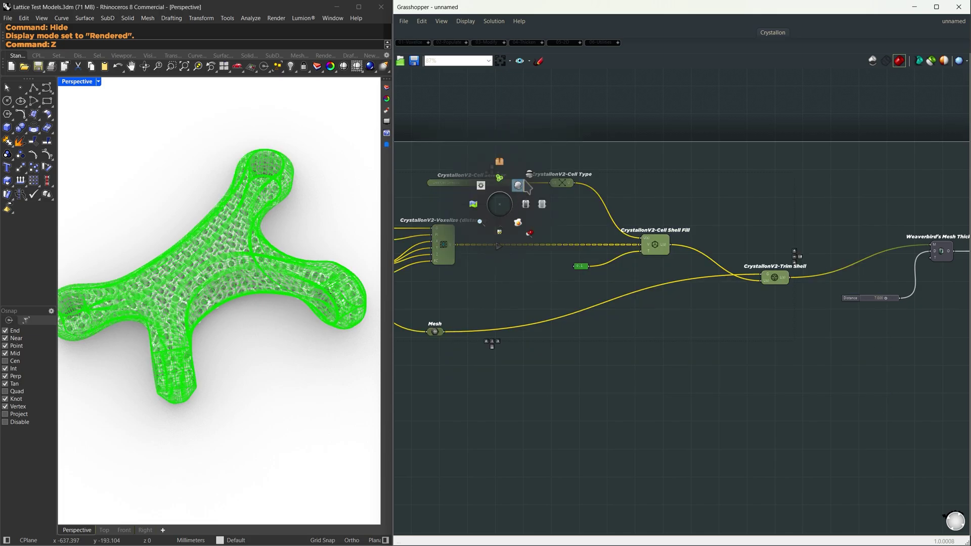
{"action": "left_click", "coordinate": [521, 182]}
{"action": "left_click", "coordinate": [635, 382]}
{"action": "right_click_drag", "start_coordinate": [194, 314], "coordinate": [120, 299]}
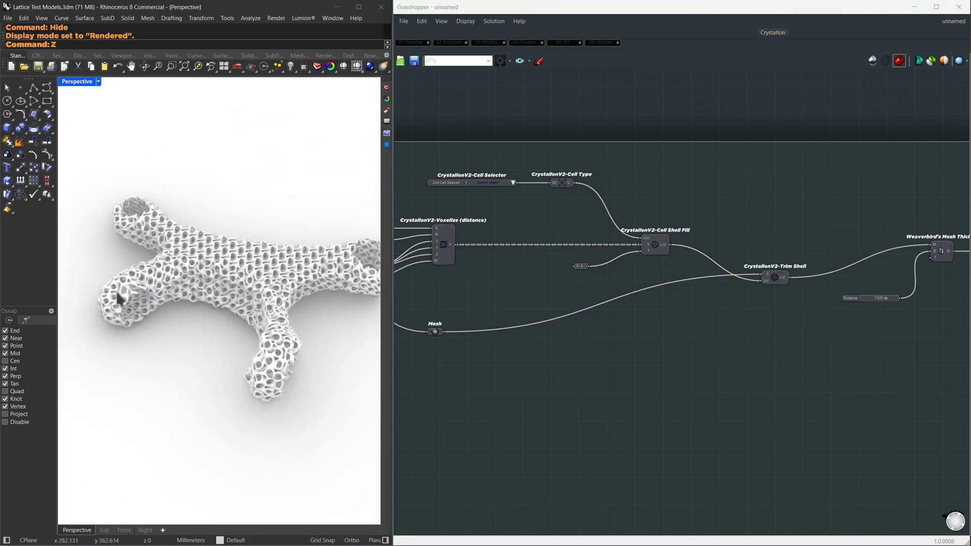
{"action": "scroll", "coordinate": [272, 267], "scroll_direction": "up", "scroll_amount": 5}
{"action": "right_click_drag", "start_coordinate": [277, 282], "coordinate": [231, 341]}
{"action": "scroll", "coordinate": [241, 293], "scroll_direction": "down", "scroll_amount": 5}
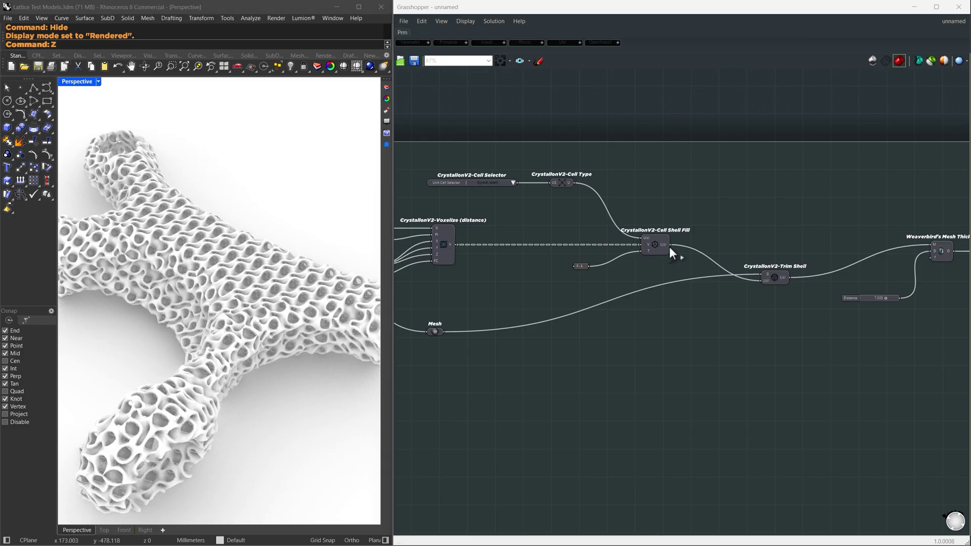
- Reconnect Cell Shell Fill directly to Mesh Thicken, then move Trim Shell lower and disable it
{"action": "left_click_drag", "start_coordinate": [669, 246], "coordinate": [934, 244]}
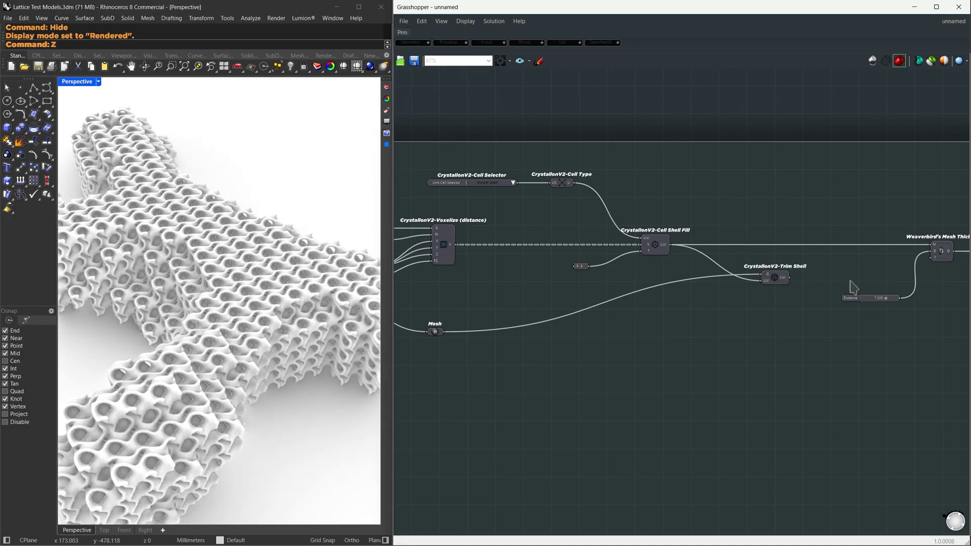
{"action": "left_click_drag", "start_coordinate": [775, 275], "coordinate": [788, 332]}
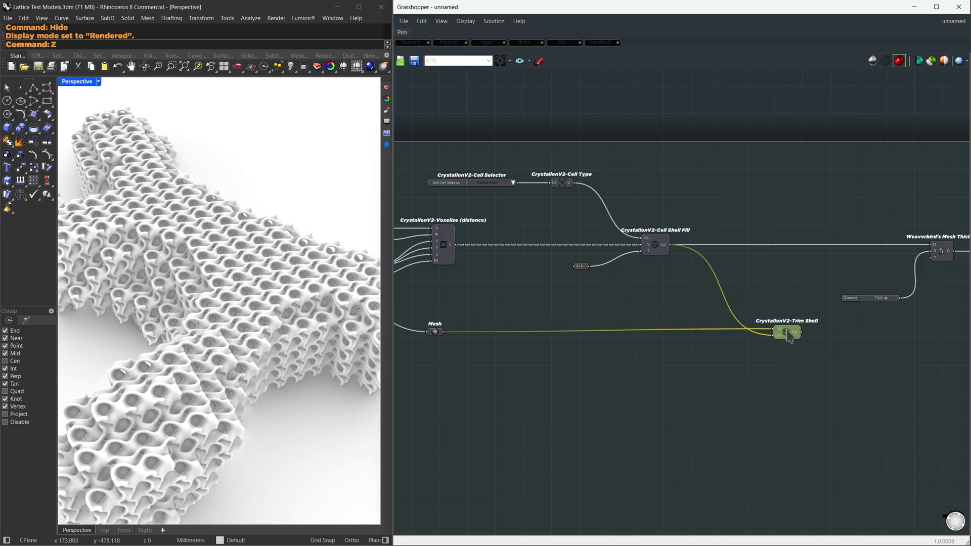
{"action": "middle_click", "coordinate": [788, 332]}
{"action": "left_click", "coordinate": [826, 330]}
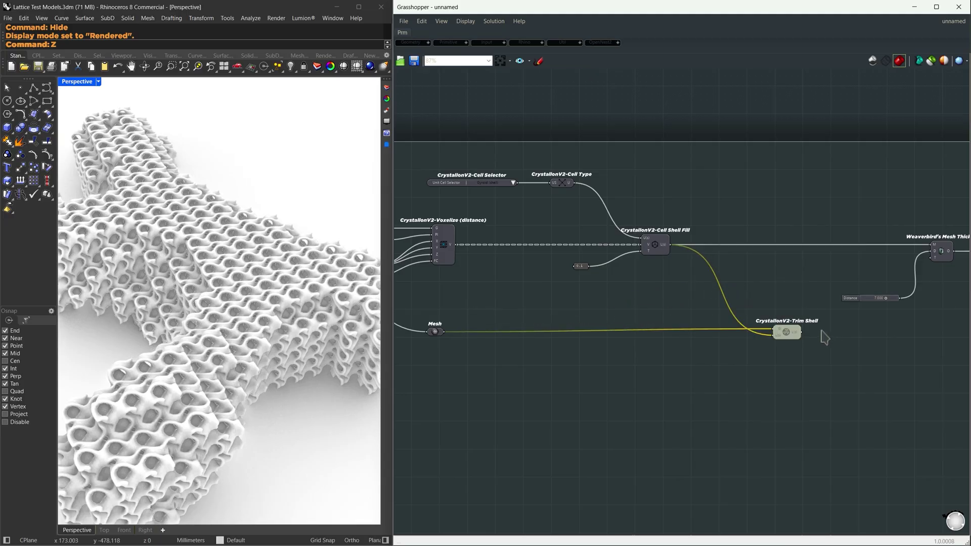
- Move Custom Preview and Colour Swatch farther from Catmull-Clark Subdivision to open a gap
{"action": "right_click_drag", "start_coordinate": [917, 236], "coordinate": [512, 258]}
{"action": "left_click_drag", "start_coordinate": [662, 283], "coordinate": [634, 283]}
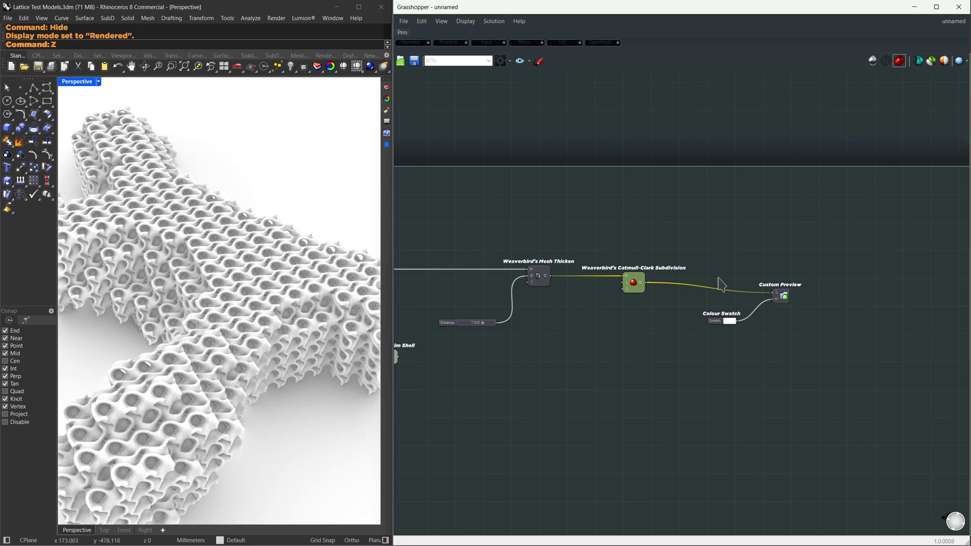
{"action": "right_click_drag", "start_coordinate": [718, 278], "coordinate": [619, 282]}
{"action": "left_click_drag", "start_coordinate": [750, 351], "coordinate": [600, 227]}
{"action": "left_click_drag", "start_coordinate": [679, 302], "coordinate": [932, 293]}
{"action": "right_click_drag", "start_coordinate": [742, 312], "coordinate": [715, 310]}
{"action": "scroll", "coordinate": [715, 310], "scroll_direction": "up", "scroll_amount": 1}
- Add a Mesh to Volume component in the gap and connect the Catmull-Clark Subdivision output to its mesh input
{"action": "double_click", "coordinate": [678, 310]}
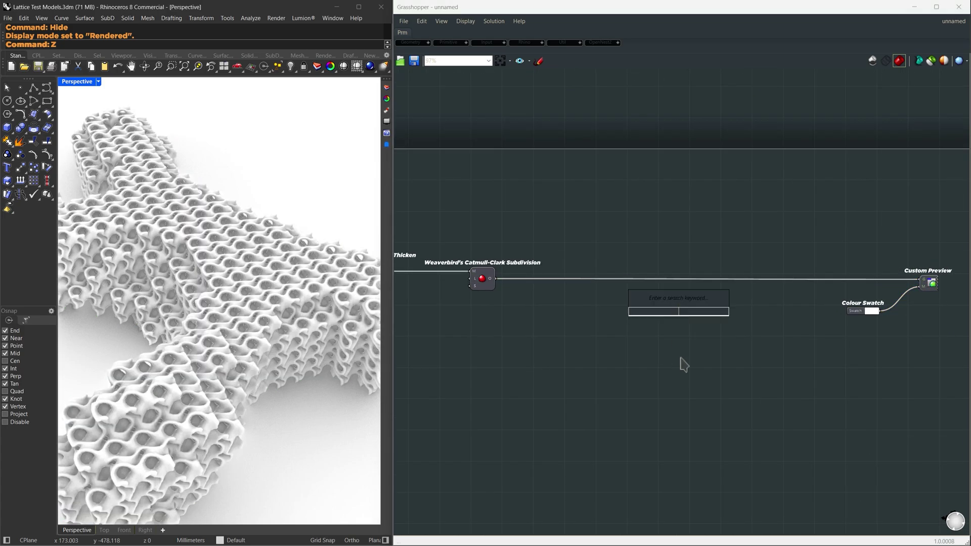
{"action": "type", "text": "mesh to v"}
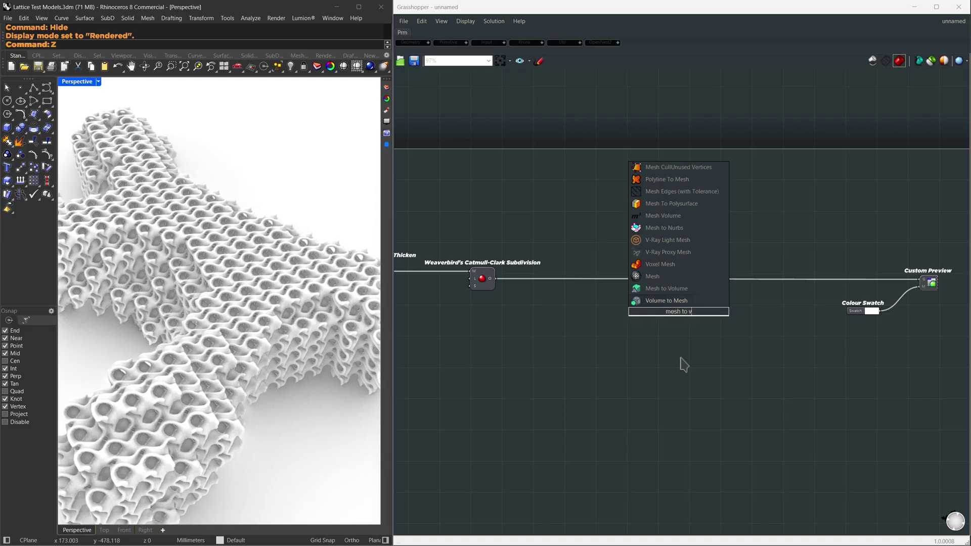
{"action": "type", "text": "olume"}
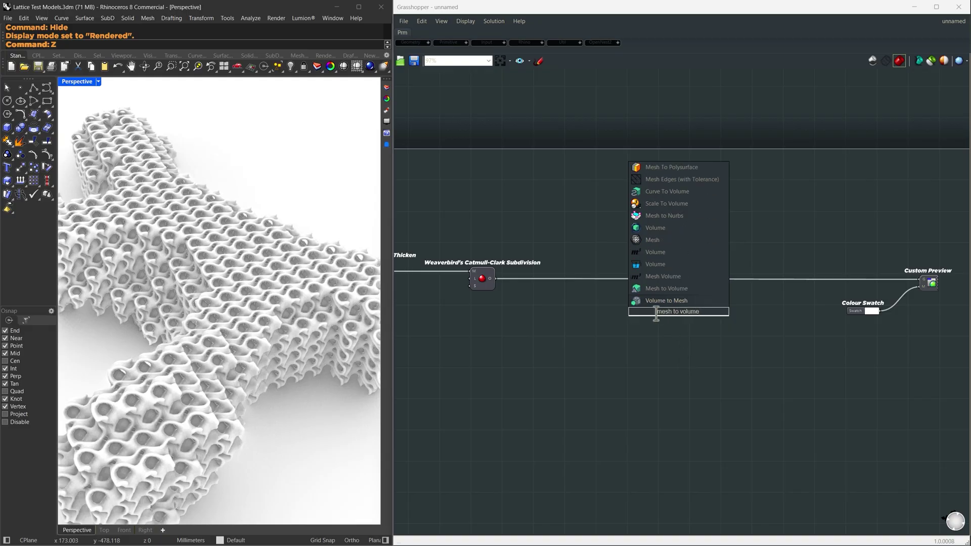
{"action": "left_click", "coordinate": [667, 288]}
{"action": "left_click_drag", "start_coordinate": [493, 278], "coordinate": [713, 336]}
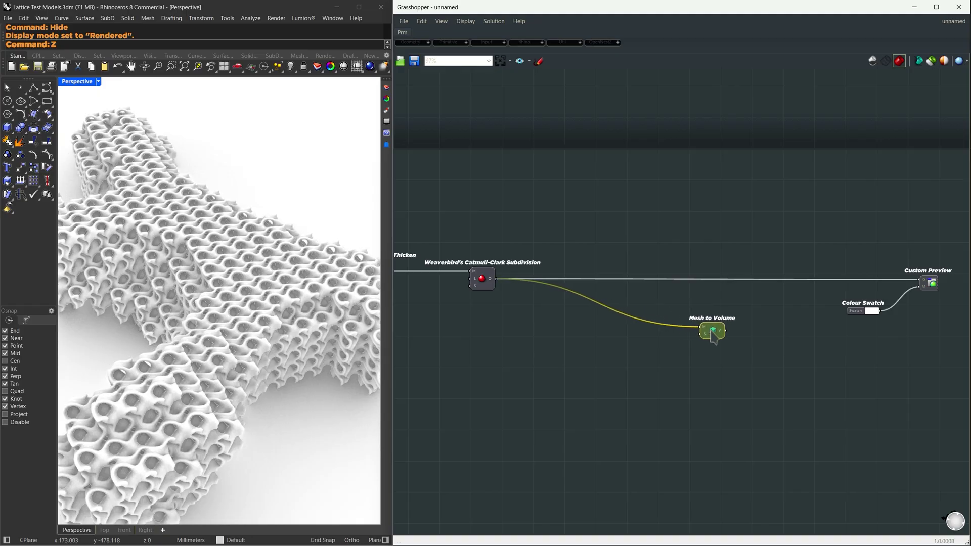
- Add a Create Settings component and place it below and before Mesh to Volume
{"action": "double_click", "coordinate": [557, 366]}
{"action": "type", "text": "setti"}
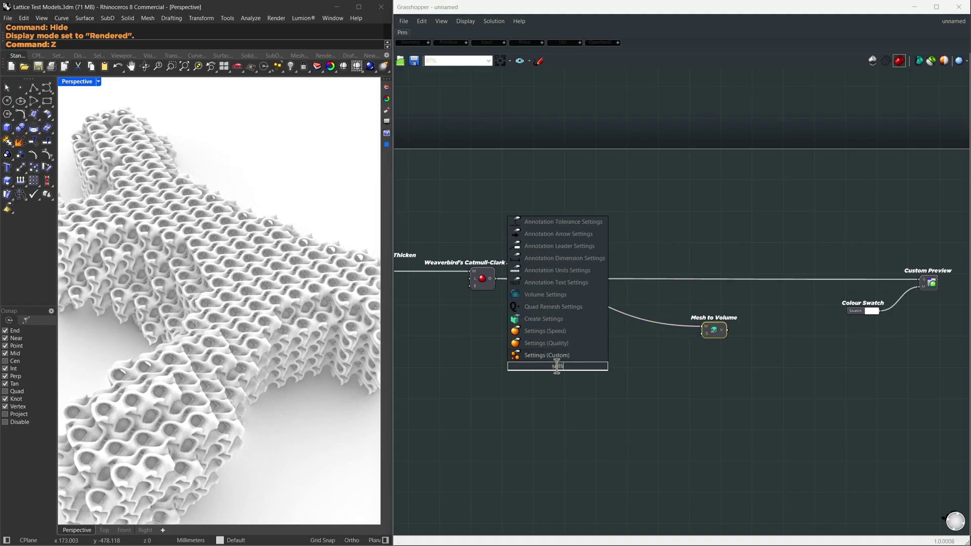
{"action": "type", "text": "ng"}
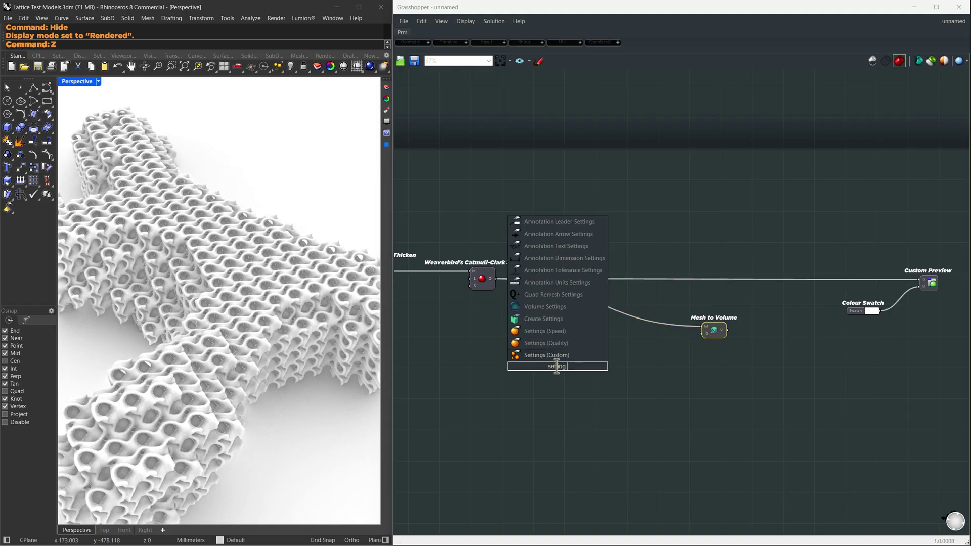
{"action": "left_click", "coordinate": [549, 321]}
{"action": "left_click_drag", "start_coordinate": [558, 366], "coordinate": [594, 362]}
- Add a slider of 10 for the Voxel Size input of Create Settings and connect the settings to Mesh to Volume
{"action": "left_click", "coordinate": [506, 345]}
{"action": "double_click", "coordinate": [506, 345]}
{"action": "type", "text": "10"}
{"action": "key", "text": "Return"}
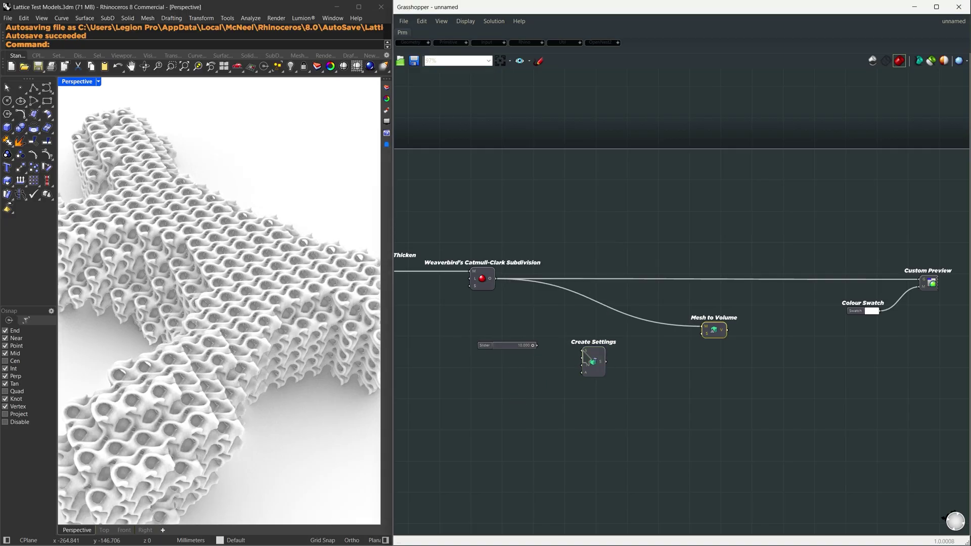
{"action": "left_click_drag", "start_coordinate": [530, 345], "coordinate": [527, 352]}
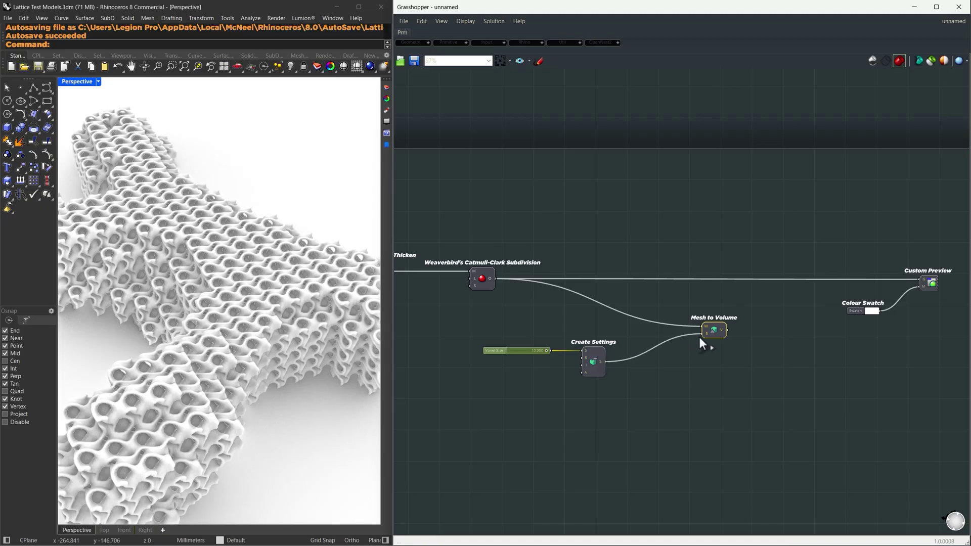
{"action": "left_click_drag", "start_coordinate": [718, 330], "coordinate": [673, 329]}
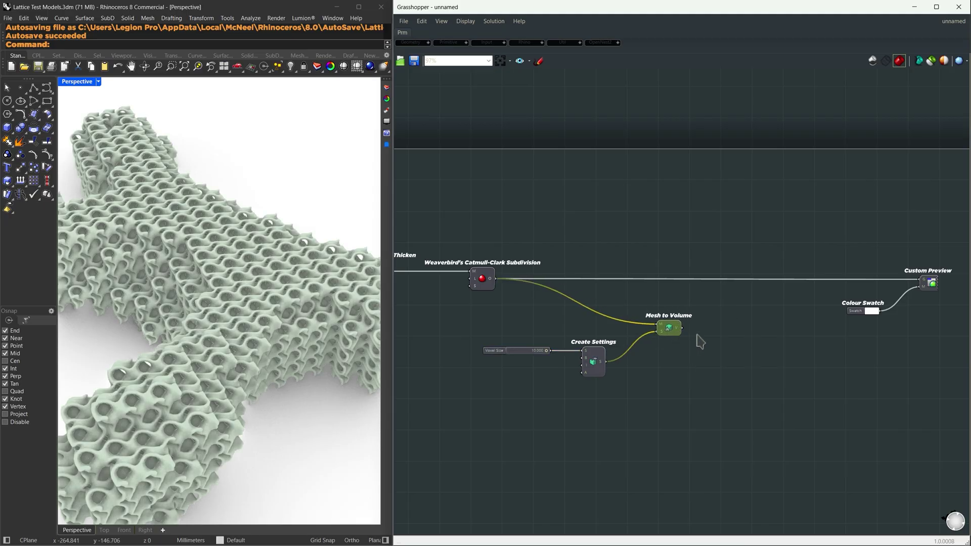
- Add a Volume to Mesh component, feed it the volume and settings, and connect its mesh to Custom Preview
{"action": "left_click", "coordinate": [753, 347]}
{"action": "double_click", "coordinate": [752, 346]}
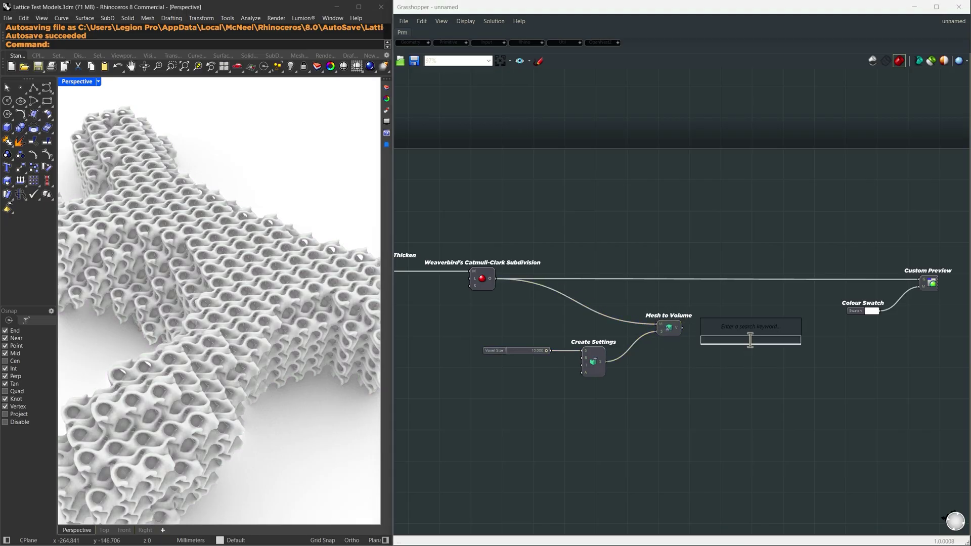
{"action": "type", "text": "volume to mesh"}
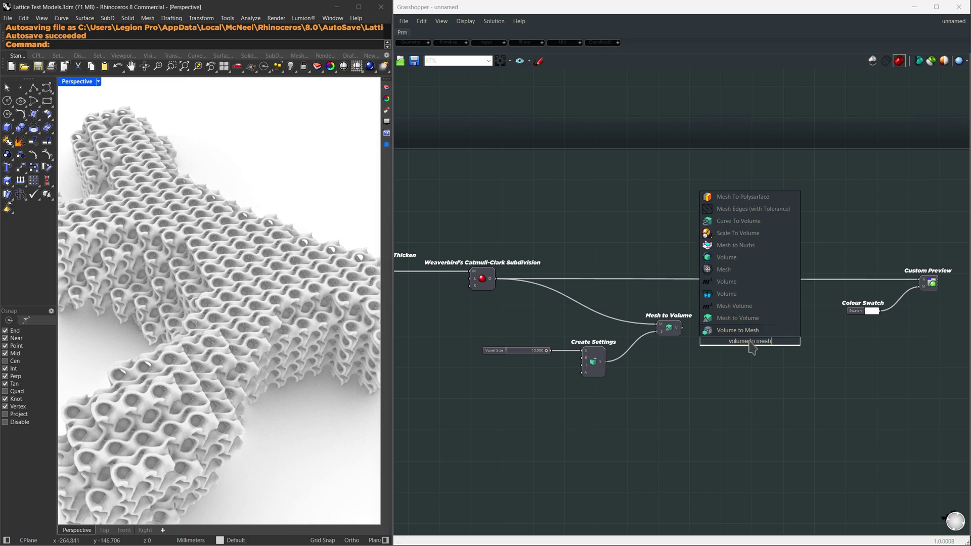
{"action": "left_click", "coordinate": [734, 331]}
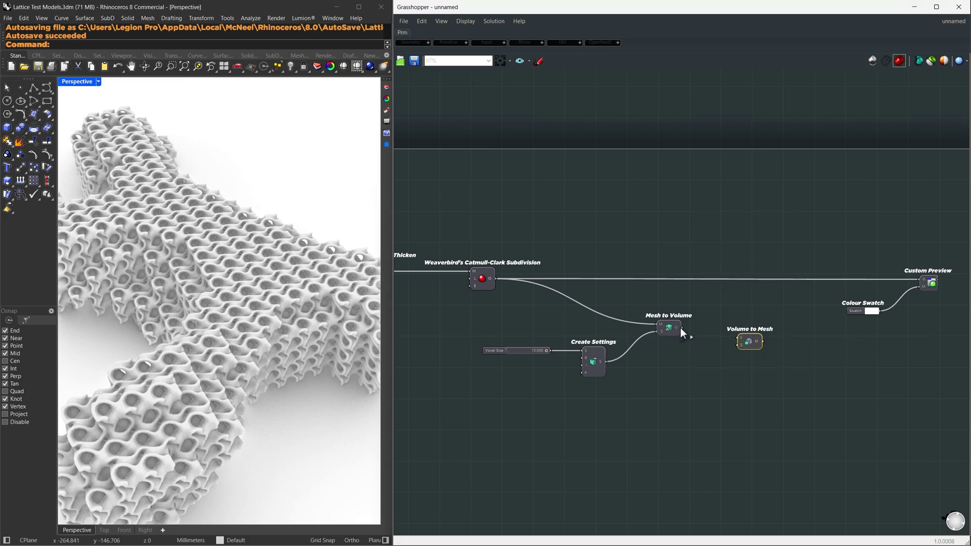
{"action": "left_click_drag", "start_coordinate": [738, 346], "coordinate": [606, 360]}
{"action": "left_click_drag", "start_coordinate": [763, 342], "coordinate": [919, 279]}
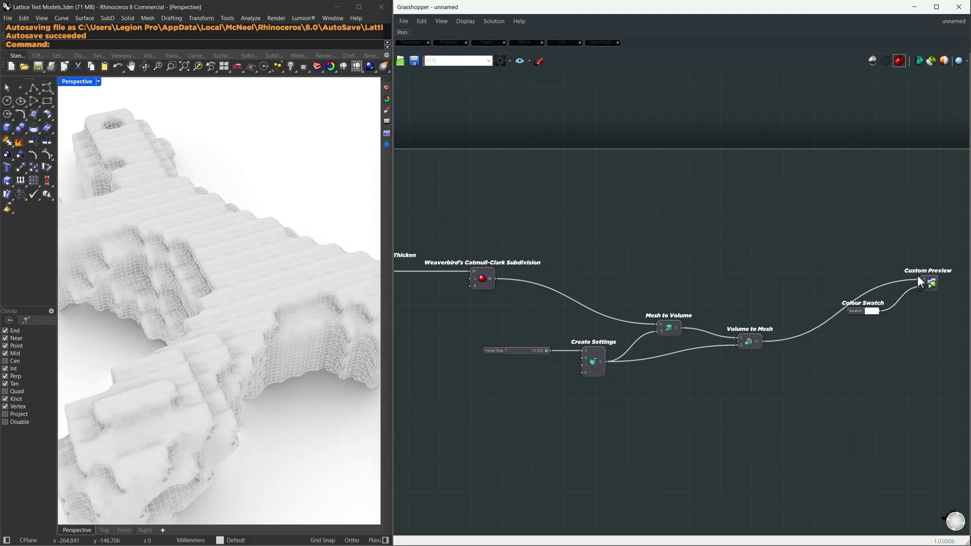
- Set the Voxel Size slider to 2
{"action": "right_click_drag", "start_coordinate": [304, 268], "coordinate": [377, 262]}
{"action": "double_click", "coordinate": [538, 351]}
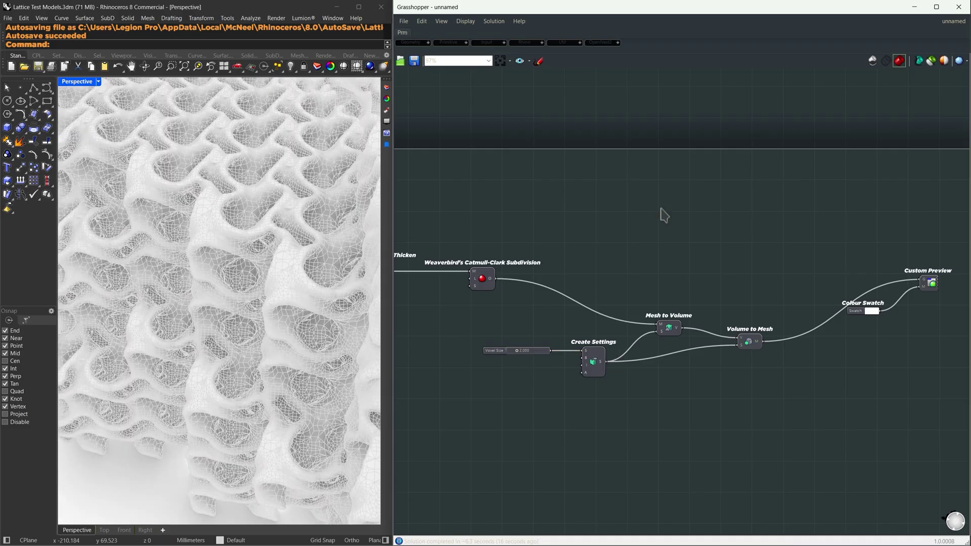
- Turn off the preview of the components from Catmull-Clark Subdivision to Volume to Mesh and inspect the remeshed lattice
{"action": "left_click_drag", "start_coordinate": [783, 394], "coordinate": [457, 223]}
{"action": "middle_click", "coordinate": [559, 219]}
{"action": "left_click", "coordinate": [595, 205]}
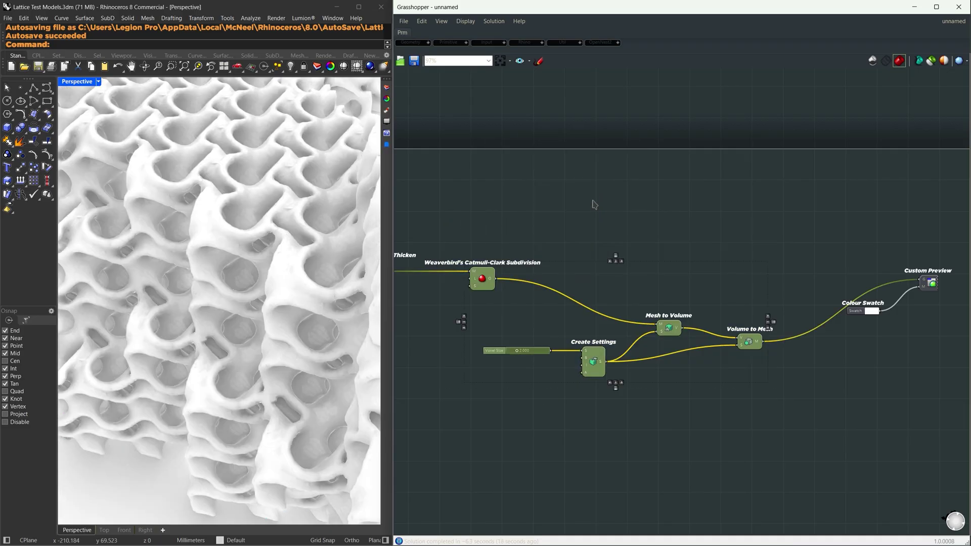
{"action": "left_click", "coordinate": [597, 214]}
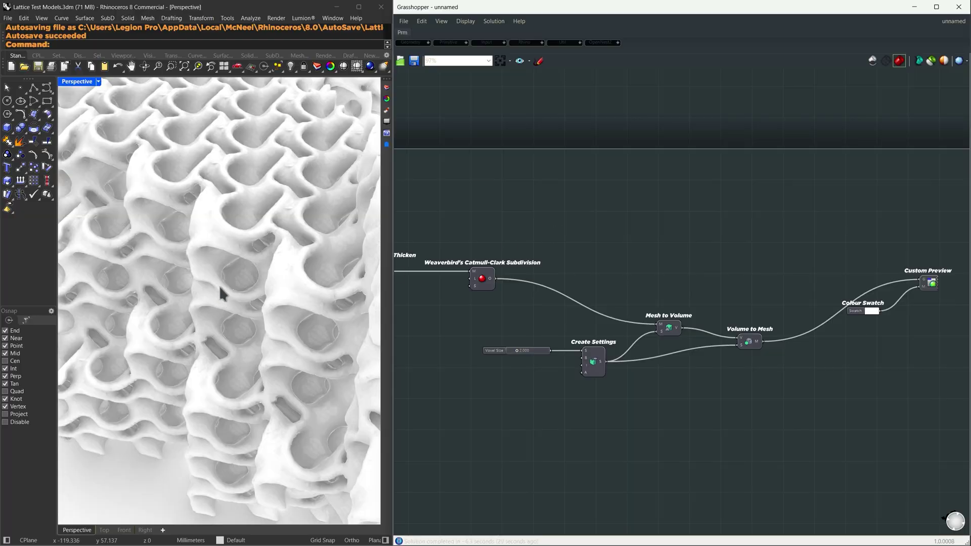
{"action": "scroll", "coordinate": [207, 292], "scroll_direction": "down", "scroll_amount": 10}
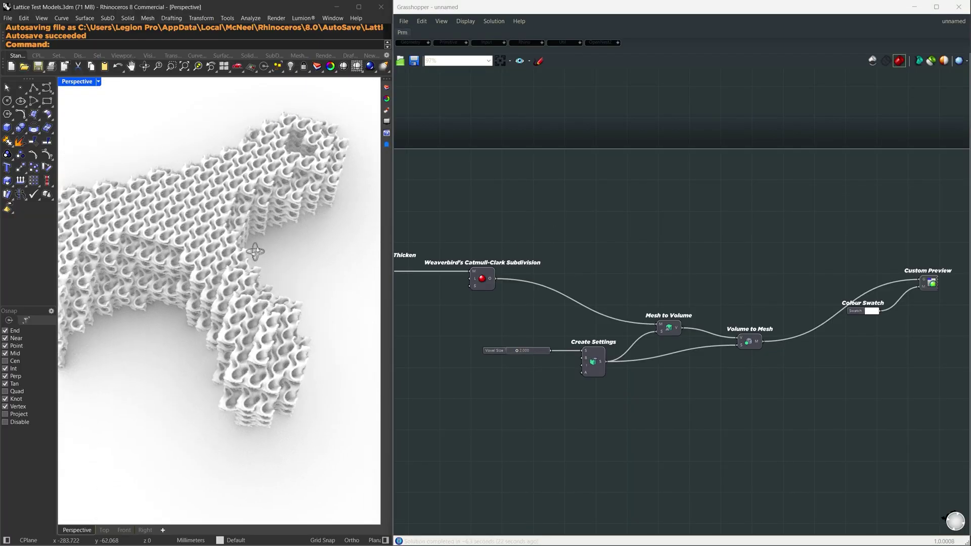
{"action": "right_click_drag", "start_coordinate": [255, 251], "coordinate": [280, 248]}
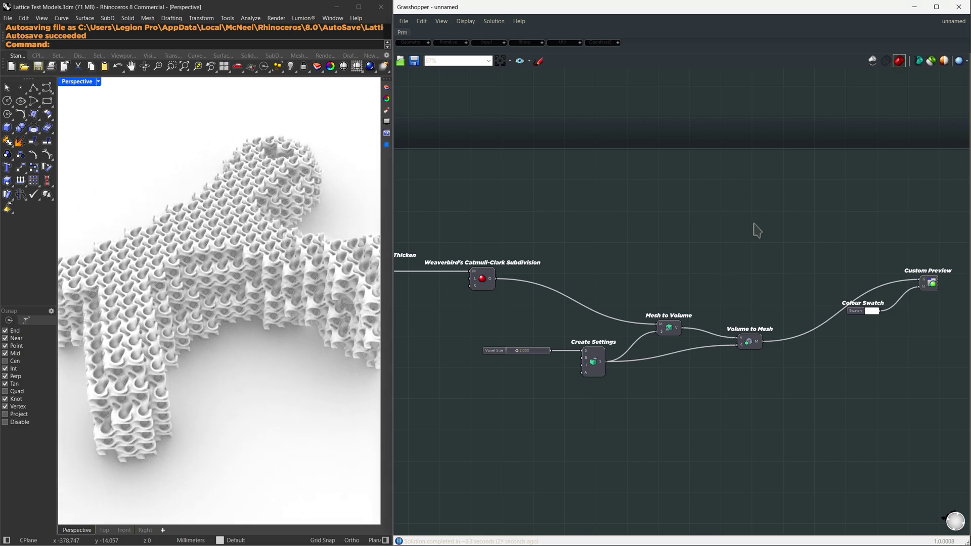
- Move the settings, Mesh to Volume and Volume to Mesh components up into line, and place a copy of Mesh to Volume below them
{"action": "left_click_drag", "start_coordinate": [774, 428], "coordinate": [527, 209]}
{"action": "left_click_drag", "start_coordinate": [667, 335], "coordinate": [682, 293]}
{"action": "left_click", "coordinate": [708, 373]}
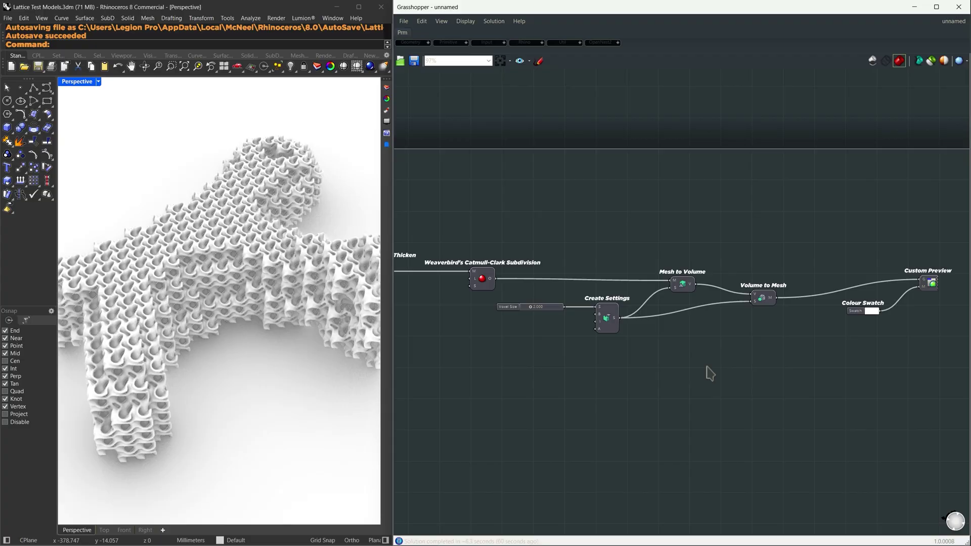
{"action": "left_click", "coordinate": [684, 289]}
{"action": "left_click_drag", "start_coordinate": [690, 430], "coordinate": [688, 429], "text": "alt"}
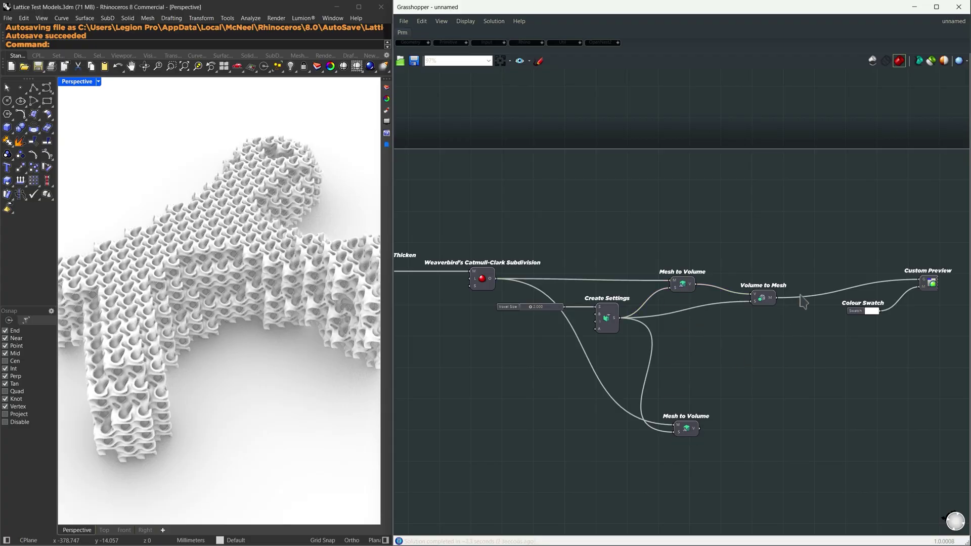
- Connect the bracket's Mesh parameter to the mesh input of the copied Mesh to Volume component, replacing the Catmull-Clark wire
{"action": "right_click_drag", "start_coordinate": [805, 306], "coordinate": [787, 407], "text": "ctrl"}
{"action": "right_click_drag", "start_coordinate": [582, 322], "coordinate": [626, 312]}
{"action": "right_click_drag", "start_coordinate": [541, 303], "coordinate": [532, 228], "text": "ctrl"}
{"action": "left_click_drag", "start_coordinate": [649, 413], "coordinate": [662, 502]}
{"action": "right_click_drag", "start_coordinate": [683, 492], "coordinate": [505, 332]}
{"action": "scroll", "coordinate": [506, 336], "scroll_direction": "down", "scroll_amount": 4}
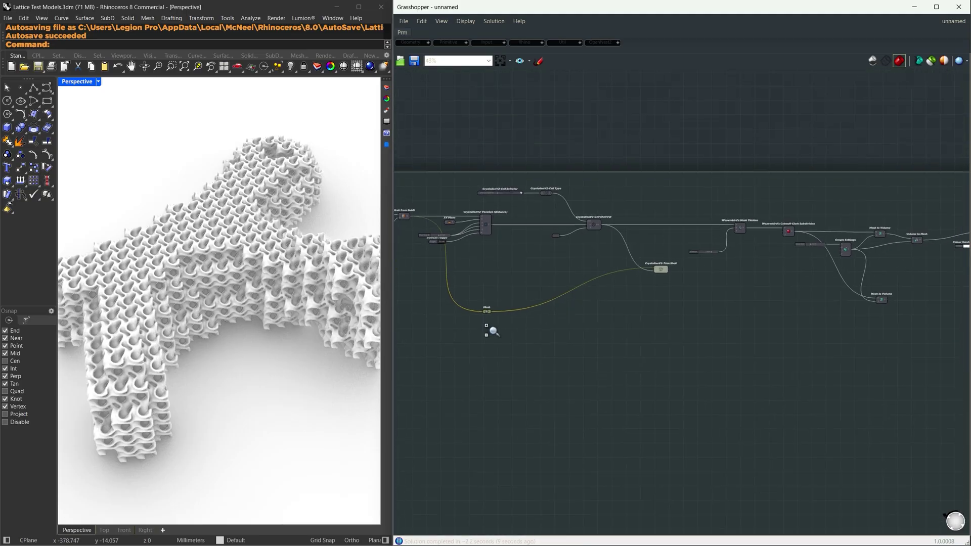
{"action": "left_click_drag", "start_coordinate": [575, 317], "coordinate": [798, 297]}
{"action": "scroll", "coordinate": [840, 249], "scroll_direction": "up", "scroll_amount": 3}
{"action": "right_click_drag", "start_coordinate": [839, 250], "coordinate": [839, 228], "text": "ctrl"}
{"action": "left_click_drag", "start_coordinate": [714, 343], "coordinate": [723, 363]}
- Add a Volume Intersection component, feed it both Mesh to Volume outputs, and connect its result to Volume to Mesh
{"action": "right_click_drag", "start_coordinate": [764, 352], "coordinate": [707, 360]}
{"action": "scroll", "coordinate": [726, 349], "scroll_direction": "up", "scroll_amount": 1}
{"action": "right_click_drag", "start_coordinate": [774, 345], "coordinate": [679, 343]}
{"action": "double_click", "coordinate": [639, 296]}
{"action": "type", "text": "volume intersection"}
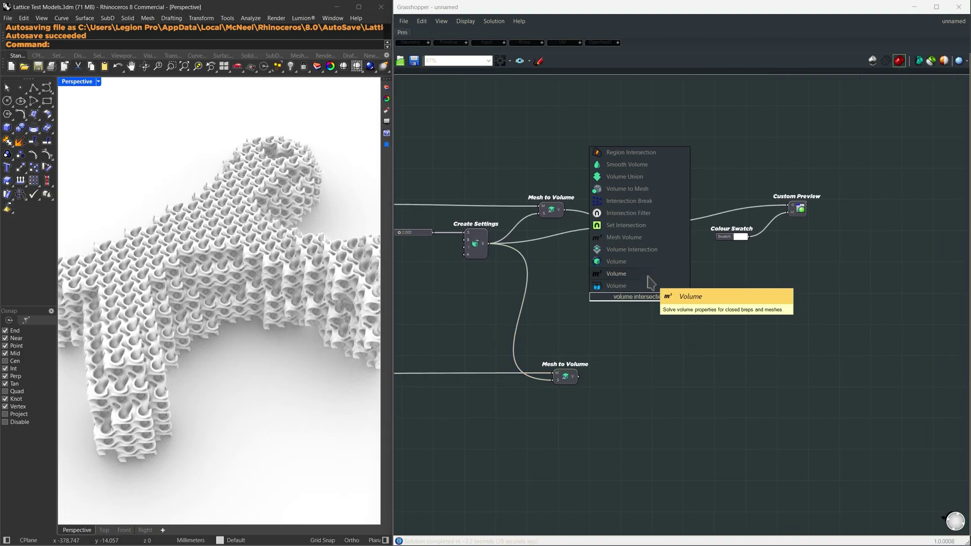
{"action": "left_click", "coordinate": [642, 252]}
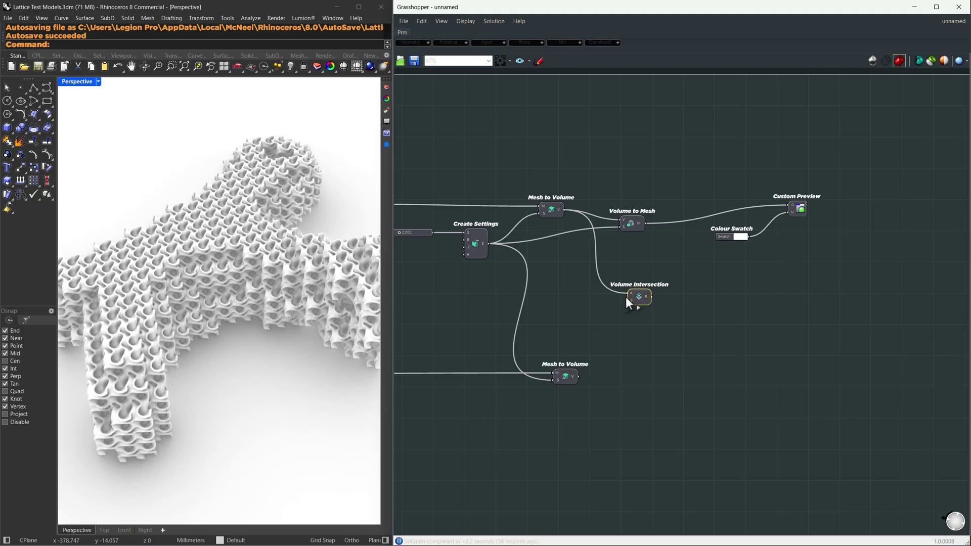
{"action": "left_click_drag", "start_coordinate": [612, 338], "coordinate": [580, 378]}
{"action": "left_click", "coordinate": [651, 264]}
{"action": "left_click_drag", "start_coordinate": [653, 297], "coordinate": [617, 219]}
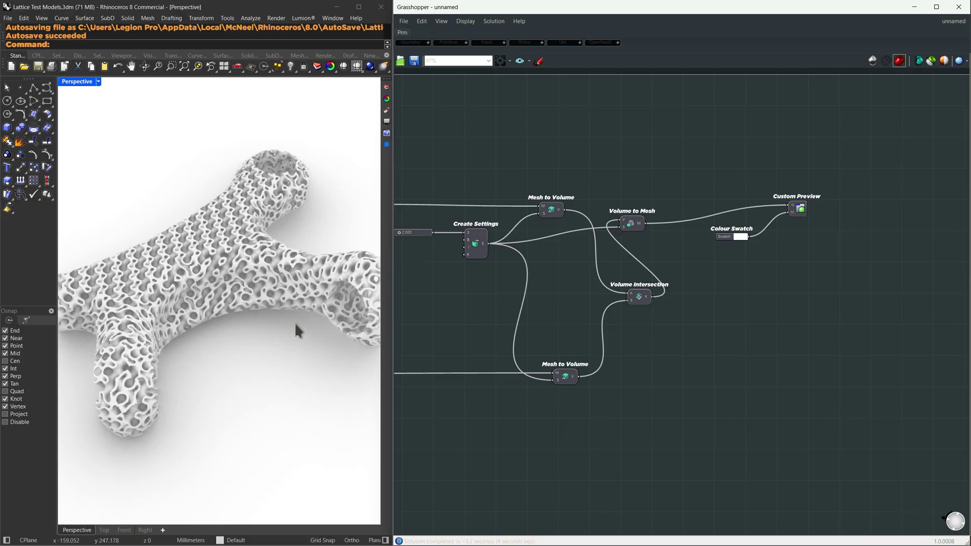
- Inspect the trimmed lattice up close and shift Volume to Mesh, Custom Preview and Colour Swatch away from Volume Intersection to make room
{"action": "right_click_drag", "start_coordinate": [308, 321], "coordinate": [217, 346]}
{"action": "right_click_drag", "start_coordinate": [281, 289], "coordinate": [275, 248], "text": "ctrl"}
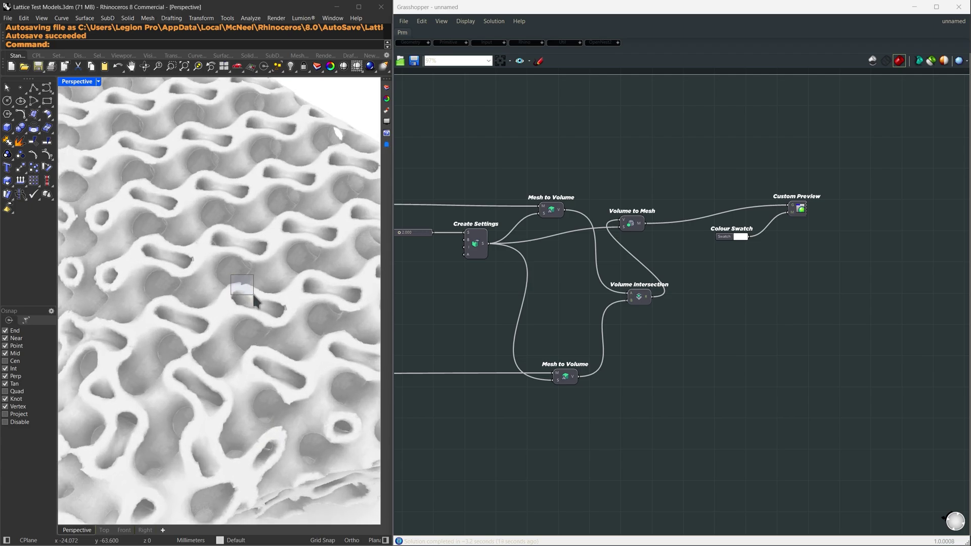
{"action": "left_click_drag", "start_coordinate": [254, 295], "coordinate": [256, 298]}
{"action": "right_click_drag", "start_coordinate": [754, 246], "coordinate": [686, 244]}
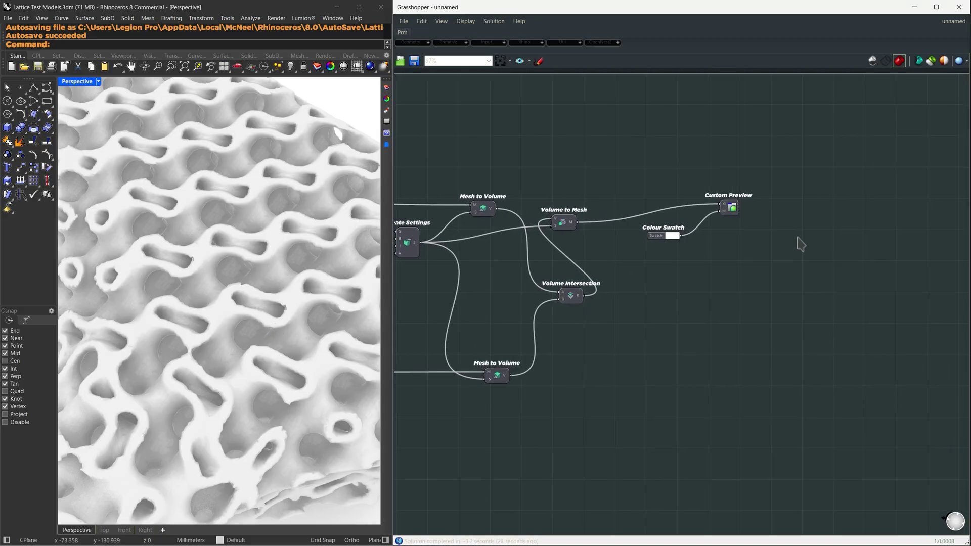
{"action": "left_click_drag", "start_coordinate": [798, 237], "coordinate": [559, 161]}
{"action": "left_click_drag", "start_coordinate": [560, 220], "coordinate": [787, 239]}
{"action": "left_click", "coordinate": [659, 305]}
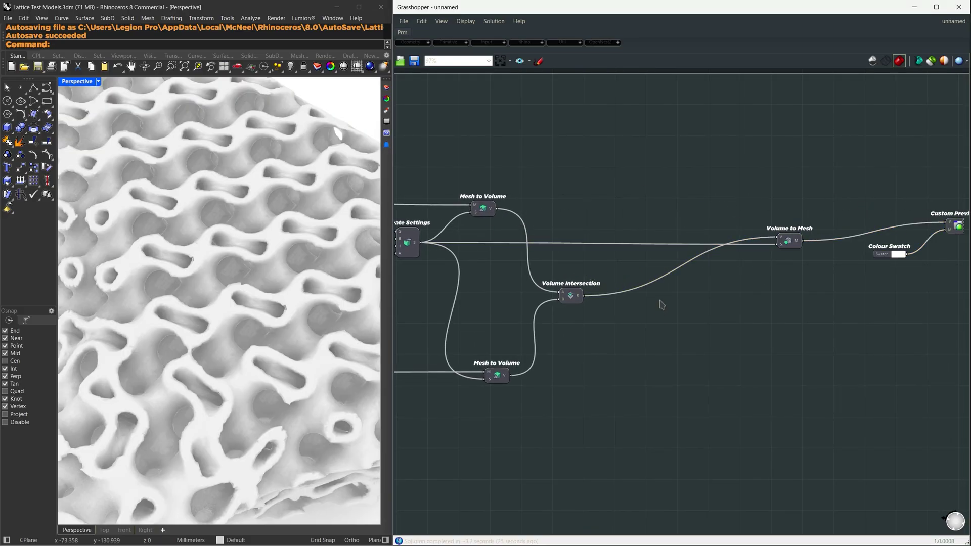
- Add a Smooth Volume component and wire it between Volume Intersection and Volume to Mesh
{"action": "double_click", "coordinate": [661, 305]}
{"action": "type", "text": "smooth volume"}
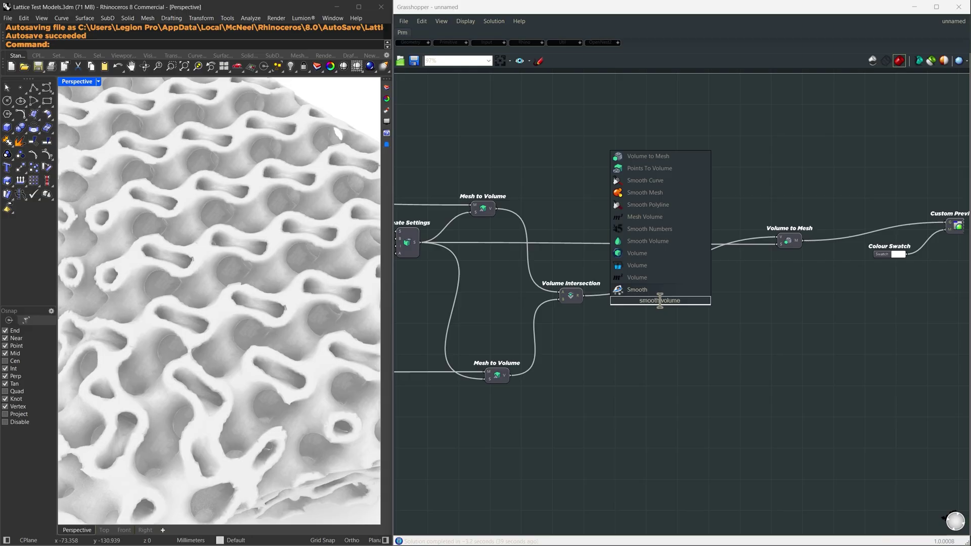
{"action": "left_click", "coordinate": [648, 241]}
{"action": "mouse_move", "coordinate": [657, 304]}
{"action": "left_mouse_down"}
{"action": "mouse_move", "coordinate": [685, 308]}
{"action": "mouse_move", "coordinate": [674, 293]}
{"action": "left_mouse_up"}
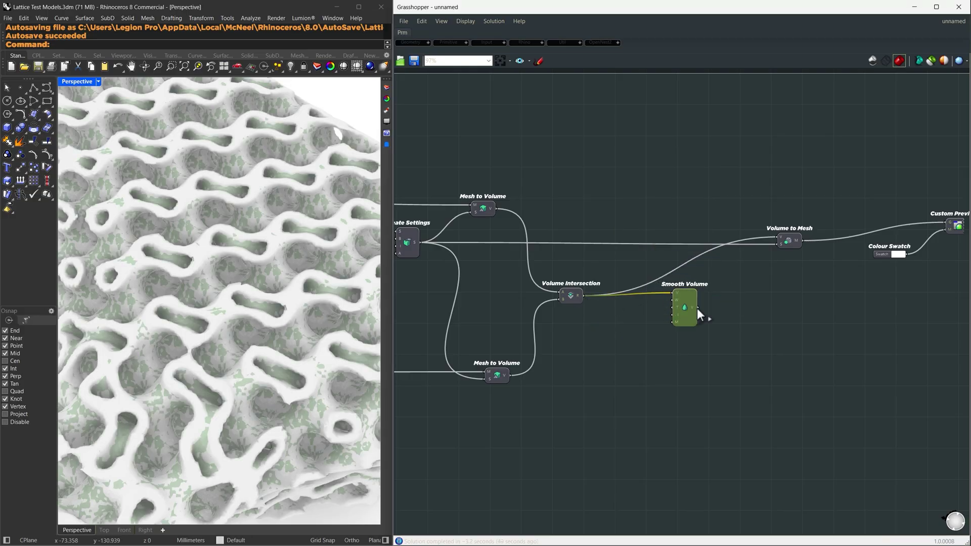
{"action": "left_click_drag", "start_coordinate": [733, 257], "coordinate": [778, 236]}
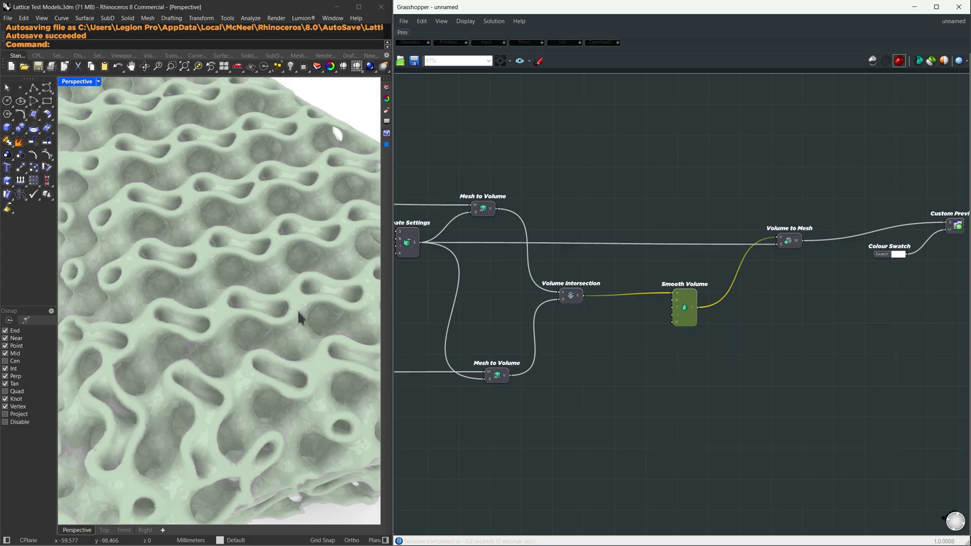
- Turn off the preview of Volume Intersection, Smooth Volume and Volume to Mesh, and inspect the smoothed lattice
{"action": "left_click_drag", "start_coordinate": [805, 354], "coordinate": [512, 198]}
{"action": "middle_click", "coordinate": [705, 170]}
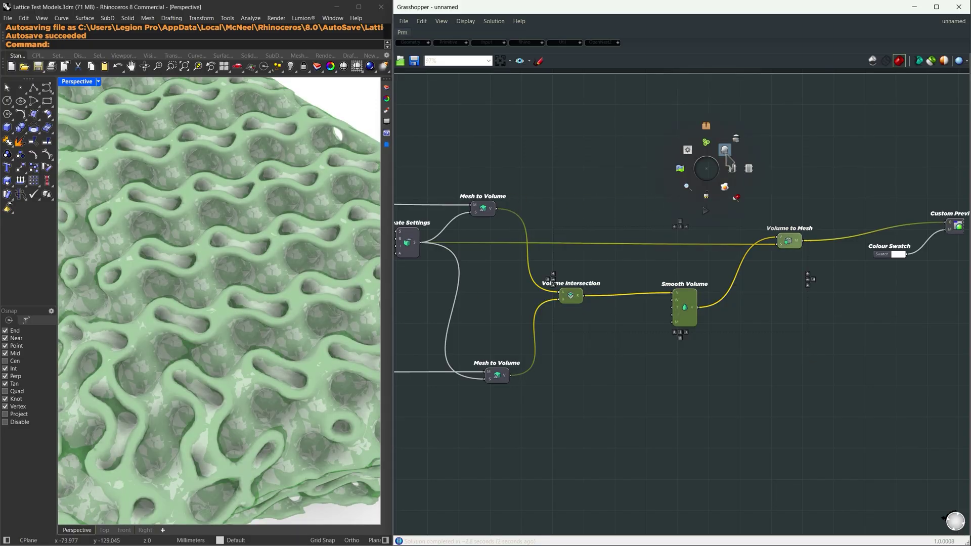
{"action": "left_click", "coordinate": [736, 137]}
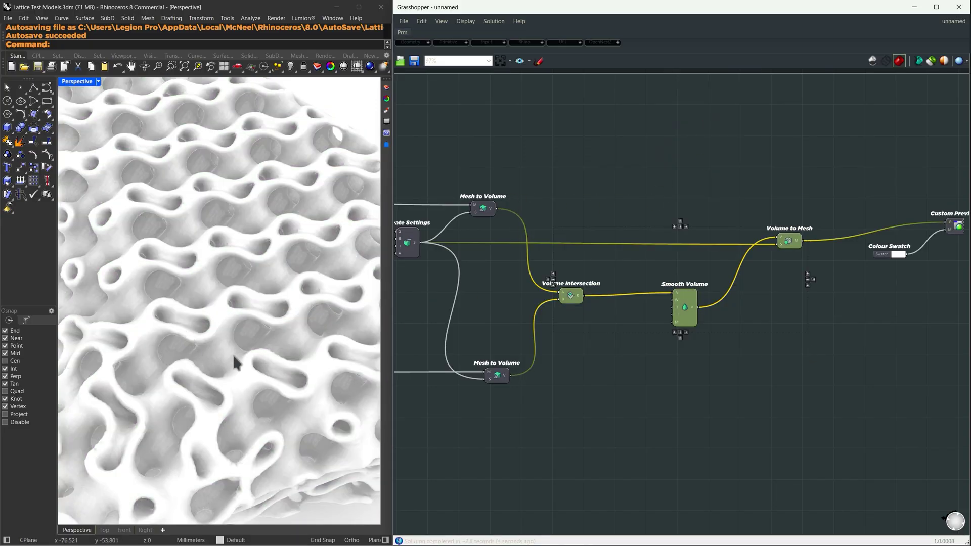
{"action": "right_click_drag", "start_coordinate": [223, 309], "coordinate": [302, 308]}
{"action": "scroll", "coordinate": [227, 285], "scroll_direction": "down", "scroll_amount": 10}
{"action": "scroll", "coordinate": [303, 313], "scroll_direction": "down", "scroll_amount": 3}
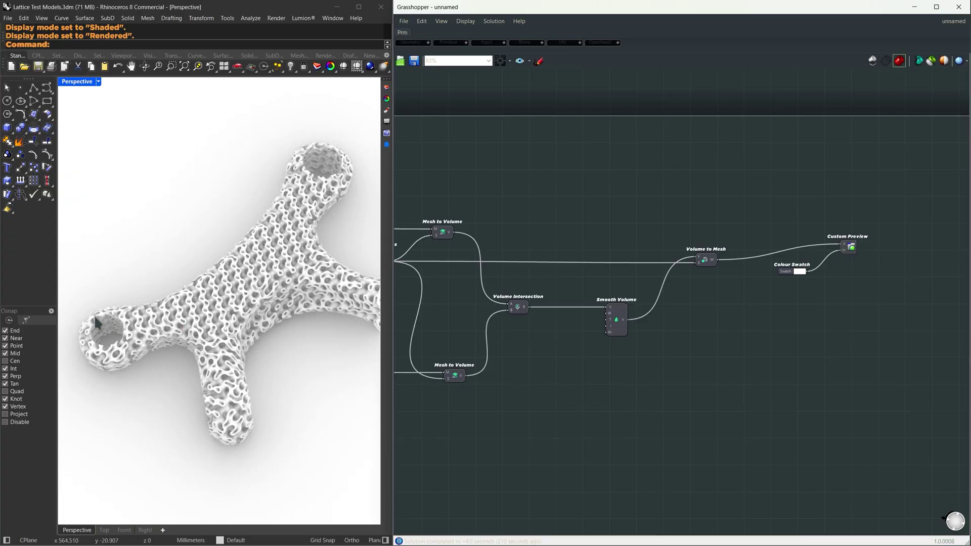
- Place a copy of the SubD bracket clear of the lattice
{"action": "left_click_drag", "start_coordinate": [81, 299], "coordinate": [135, 372]}
{"action": "left_click_drag", "start_coordinate": [105, 332], "coordinate": [134, 365]}
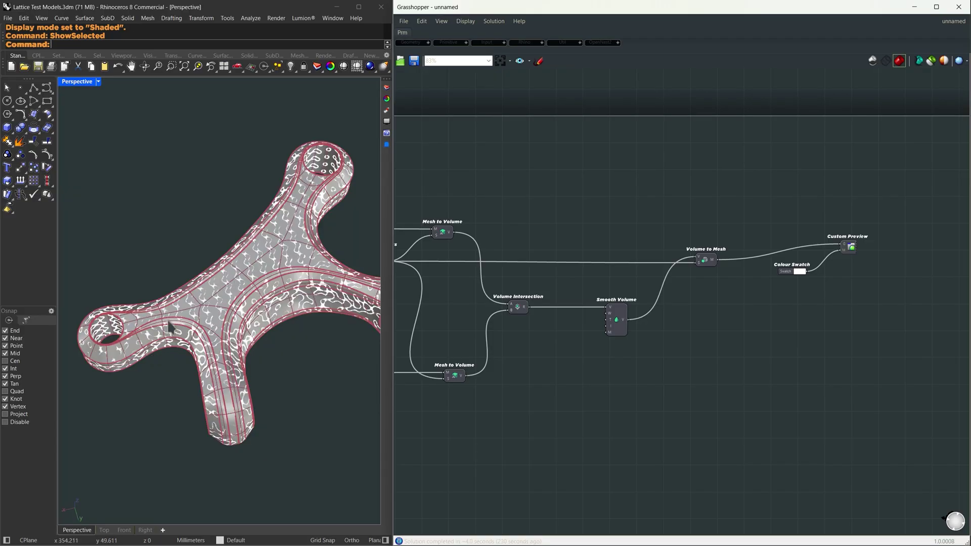
{"action": "left_click", "coordinate": [168, 321]}
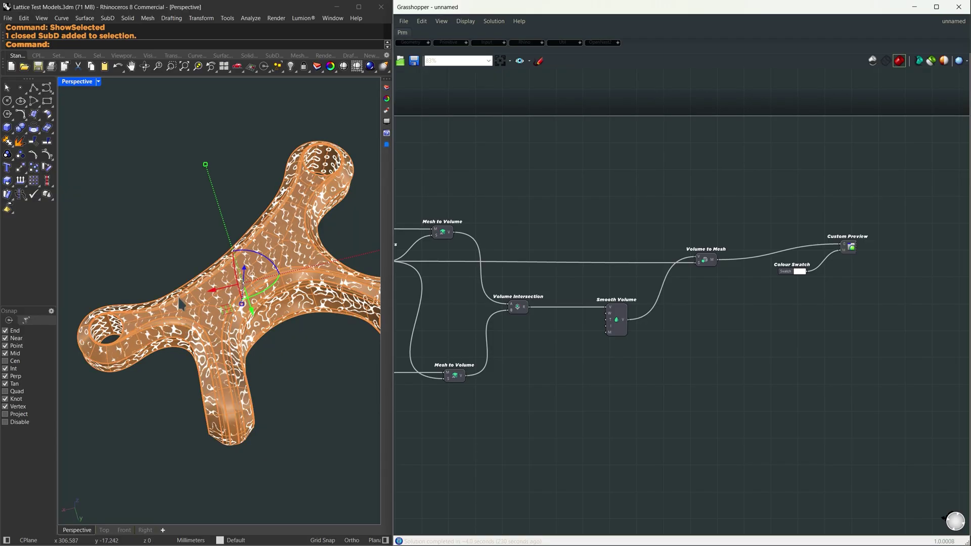
{"action": "scroll", "coordinate": [184, 319], "scroll_direction": "down", "scroll_amount": 5}
{"action": "right_click_drag", "start_coordinate": [183, 319], "coordinate": [219, 348]}
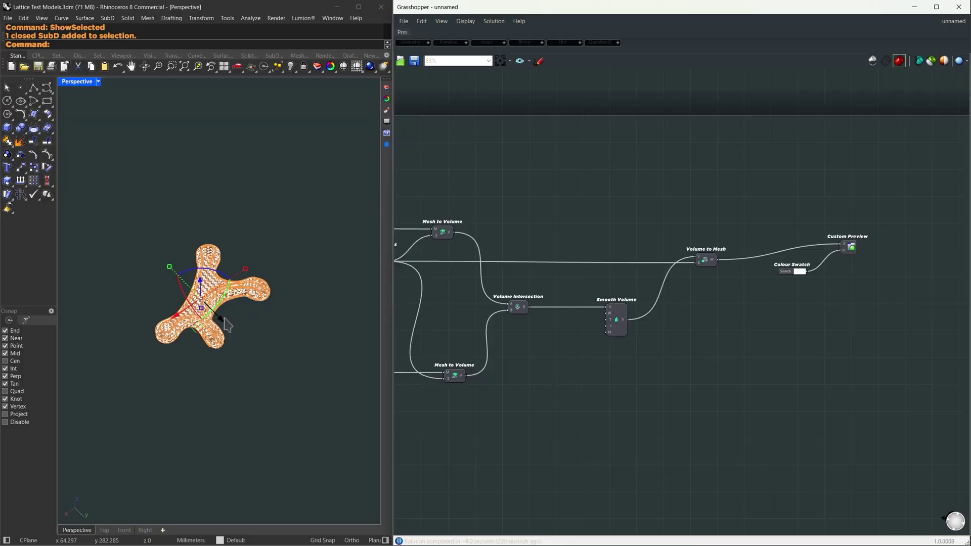
{"action": "left_click_drag", "start_coordinate": [225, 324], "coordinate": [281, 449]}
- Select the loop of inner faces in one mounting hole of the copied bracket and paste a duplicate of them in place
{"action": "scroll", "coordinate": [253, 433], "scroll_direction": "up", "scroll_amount": 8}
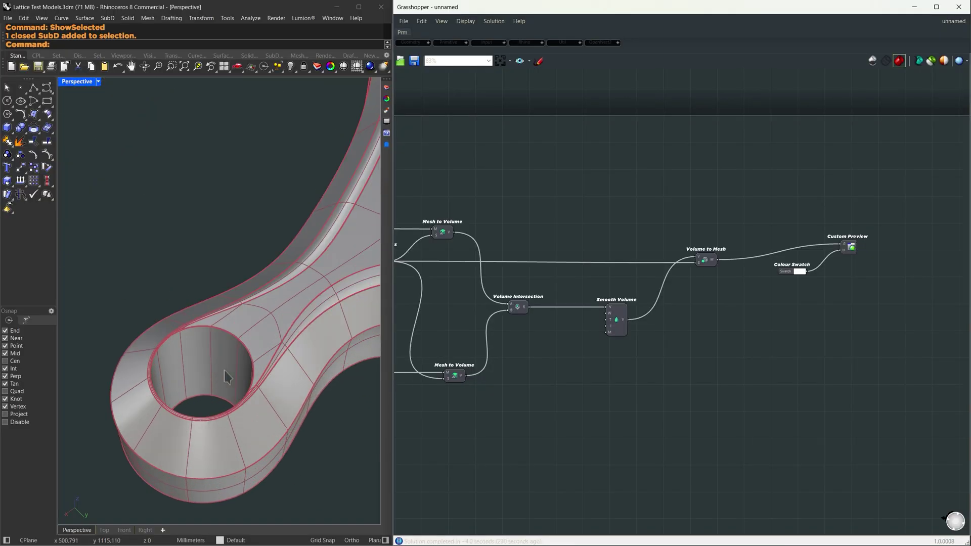
{"action": "scroll", "coordinate": [167, 412], "scroll_direction": "up", "scroll_amount": 3}
{"action": "left_click", "coordinate": [205, 300], "text": "ctrl+shift"}
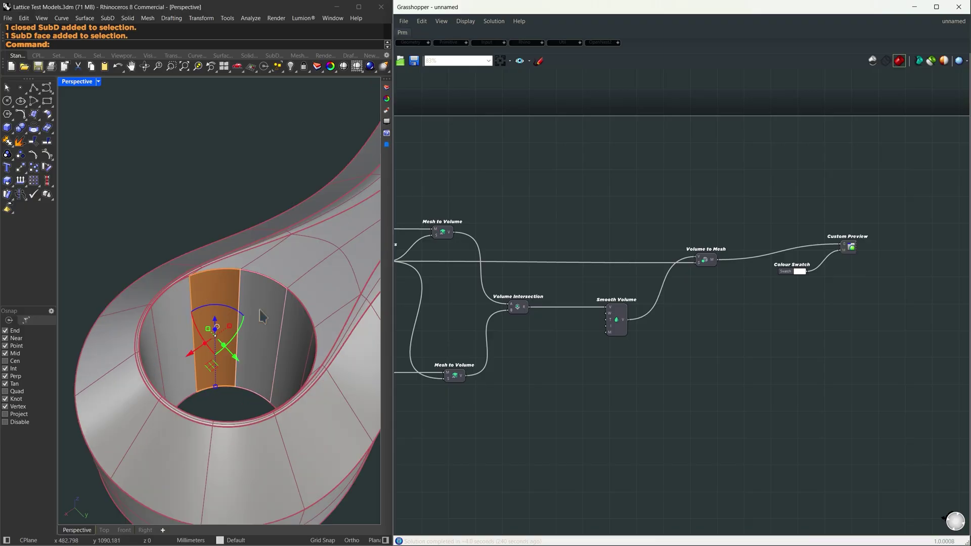
{"action": "double_click", "coordinate": [269, 318], "text": "ctrl+shift"}
{"action": "key", "text": "ctrl+c"}
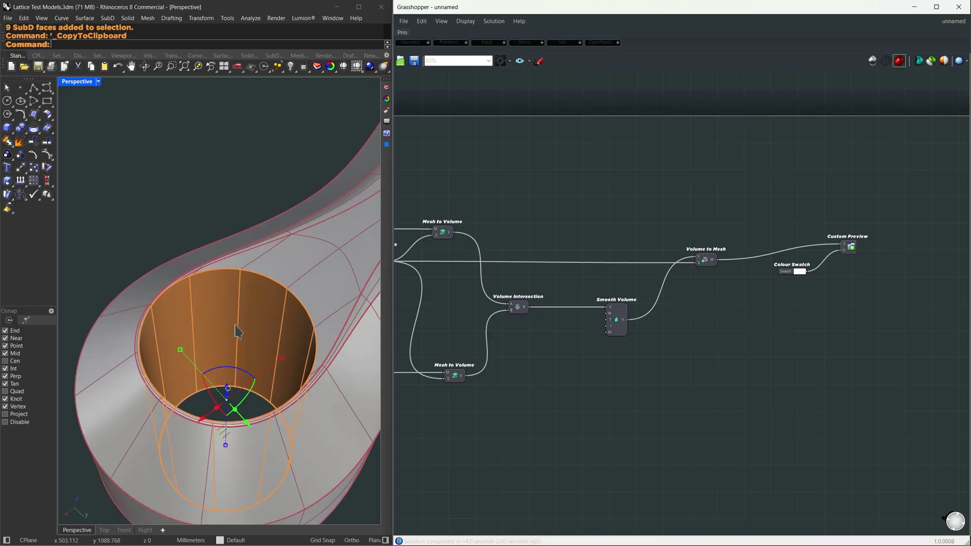
{"action": "key", "text": "ctrl+v"}
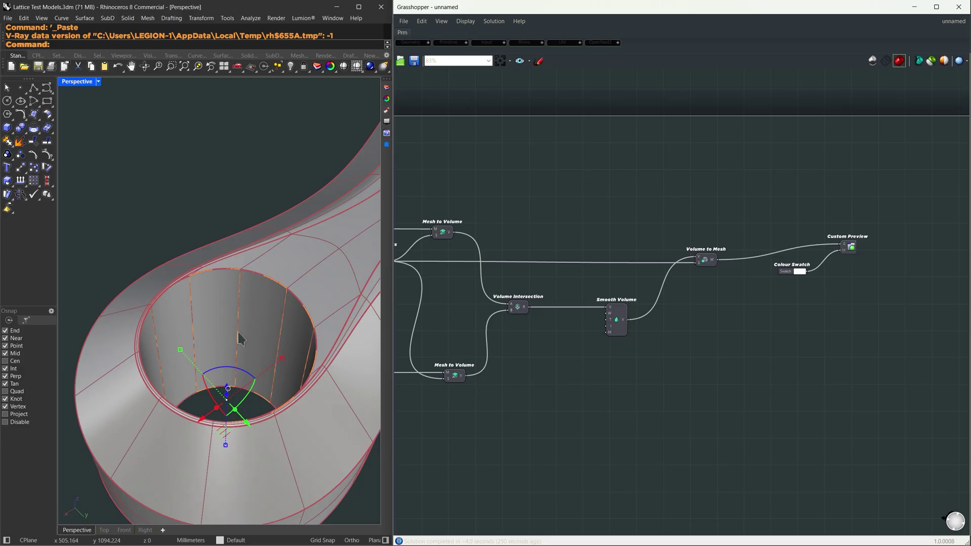
- Offset the duplicated hole faces 5 mm to both sides as a solid with OffsetSubD, and undo a trial move of the sleeve
{"action": "type", "text": "Offse"}
{"action": "key", "text": "Return"}
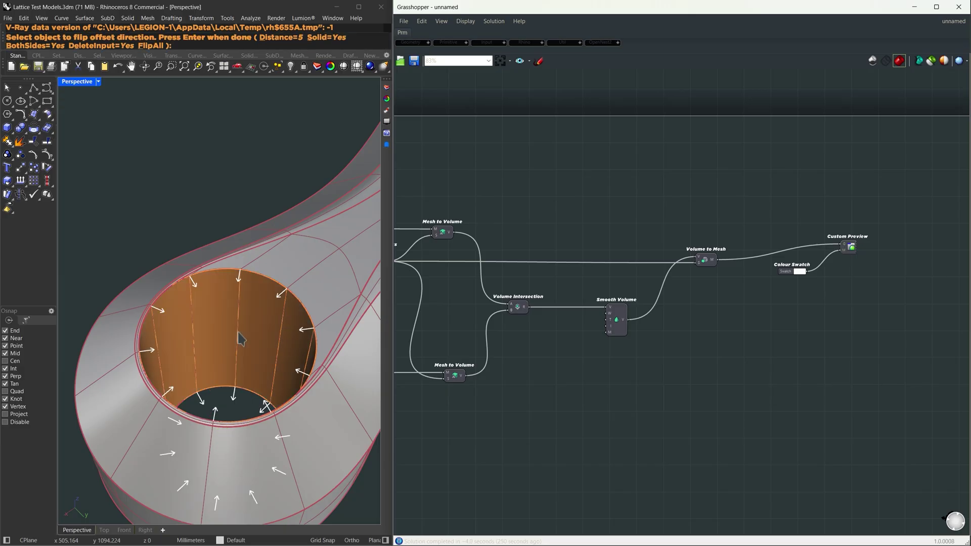
{"action": "key", "text": "Return"}
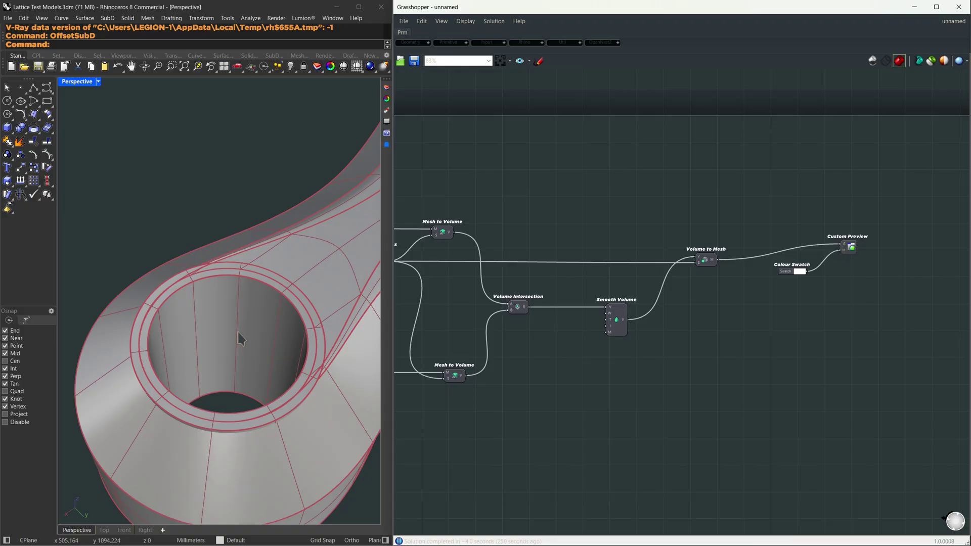
{"action": "left_click", "coordinate": [235, 322]}
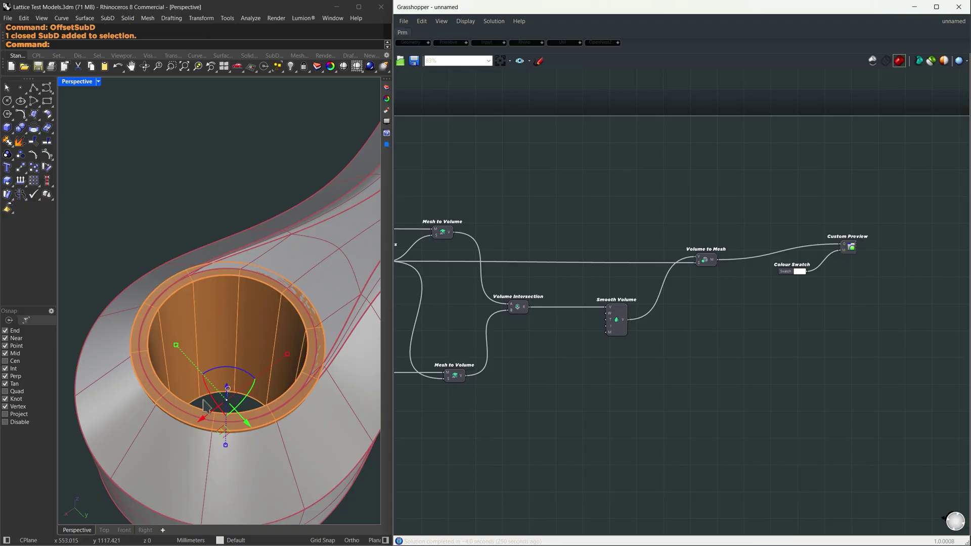
{"action": "mouse_move", "coordinate": [221, 431]}
{"action": "left_mouse_down"}
{"action": "mouse_move", "coordinate": [216, 395]}
{"action": "mouse_move", "coordinate": [238, 440]}
{"action": "left_mouse_up"}
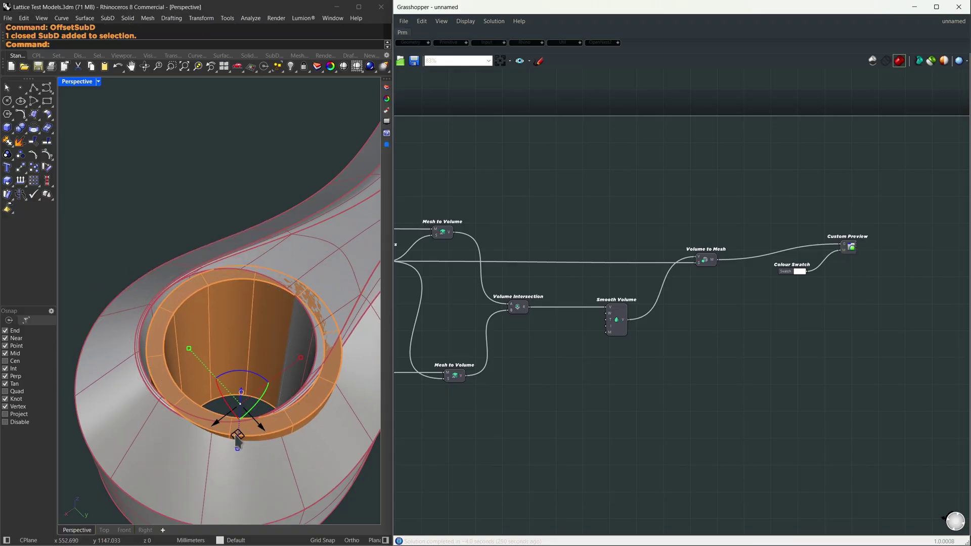
{"action": "key", "text": "ctrl+z"}
{"action": "scroll", "coordinate": [232, 432], "scroll_direction": "down", "scroll_amount": 5}
{"action": "scroll", "coordinate": [238, 433], "scroll_direction": "up", "scroll_amount": 2}
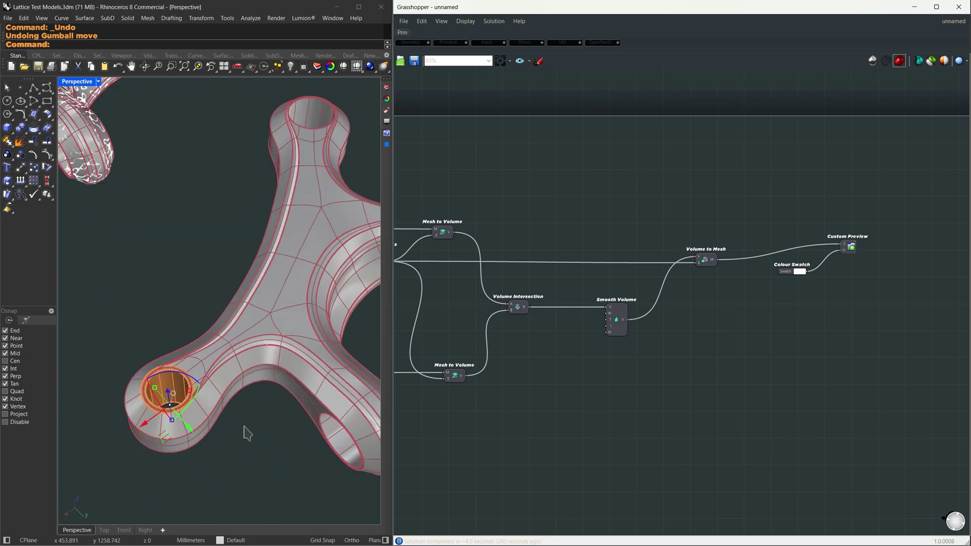
{"action": "left_click", "coordinate": [252, 437]}
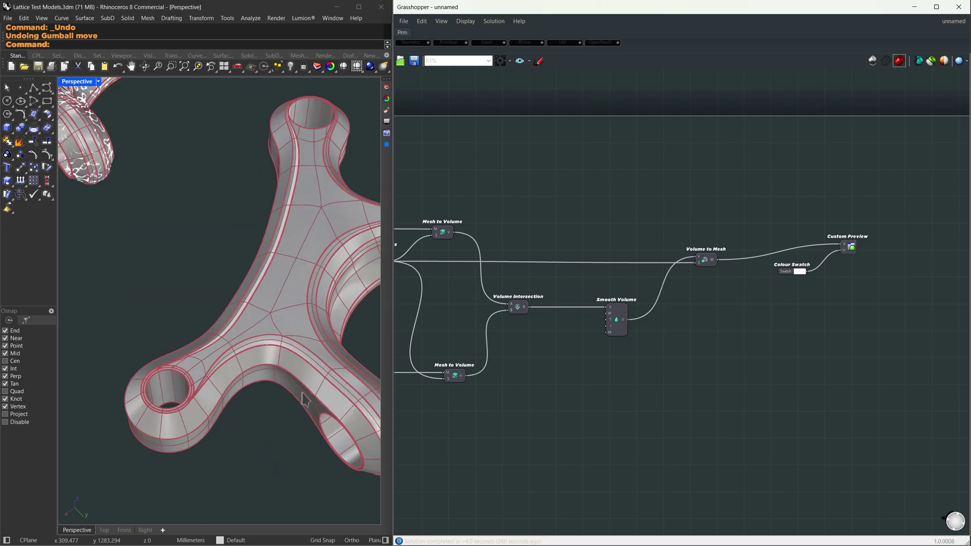
- Draw a trial box beside the sleeved arm, and delete the box, the sleeve and the bracket copy
{"action": "left_click", "coordinate": [7, 128]}
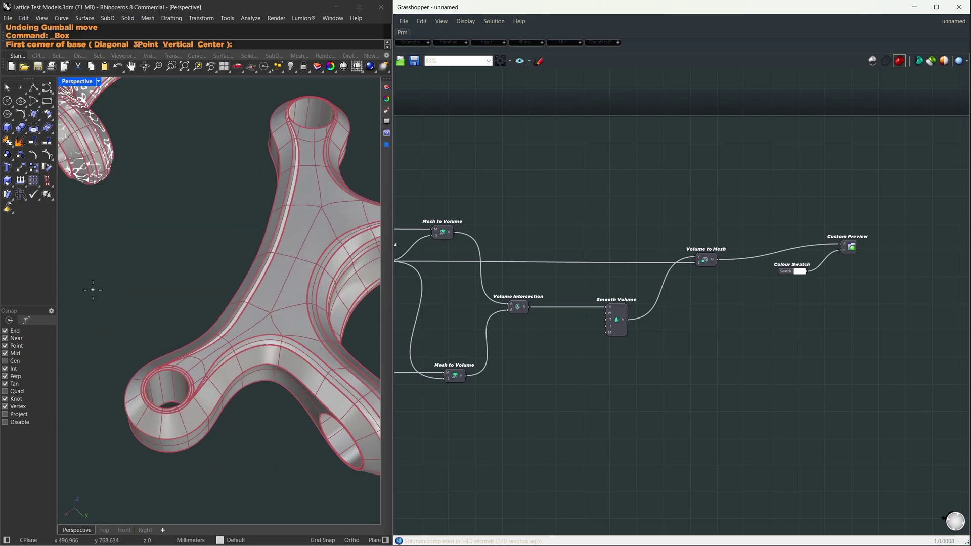
{"action": "left_click", "coordinate": [90, 299]}
{"action": "left_click", "coordinate": [172, 499]}
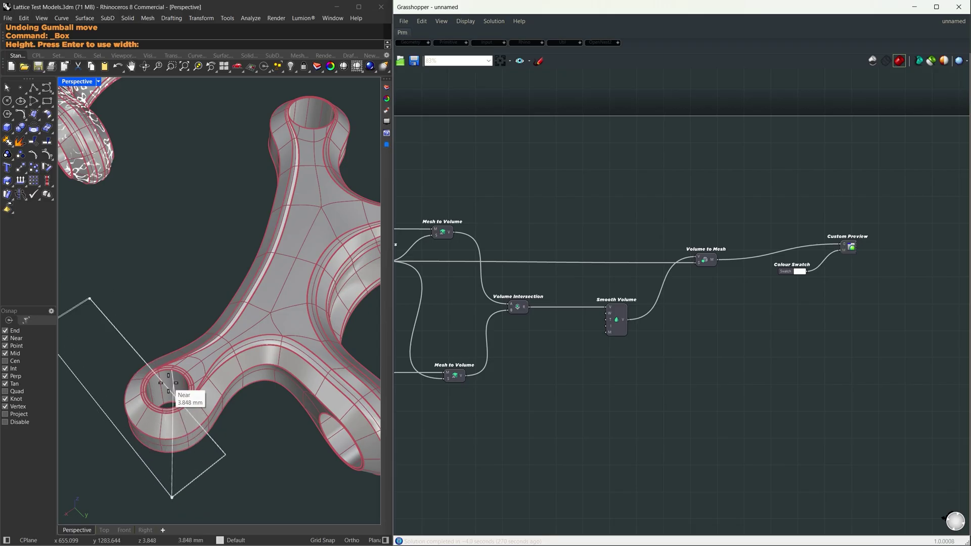
{"action": "left_click", "coordinate": [178, 324]}
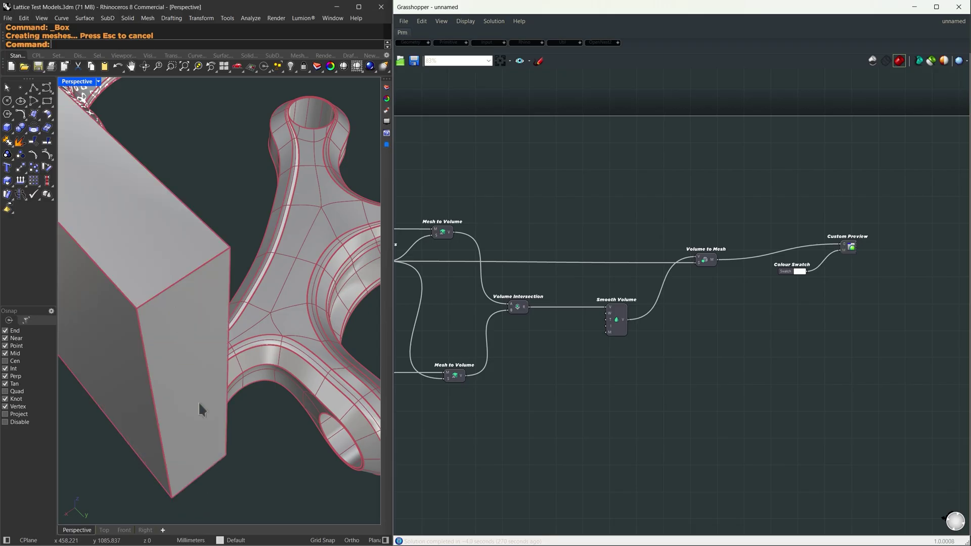
{"action": "left_click", "coordinate": [175, 375]}
{"action": "key", "text": "Delete"}
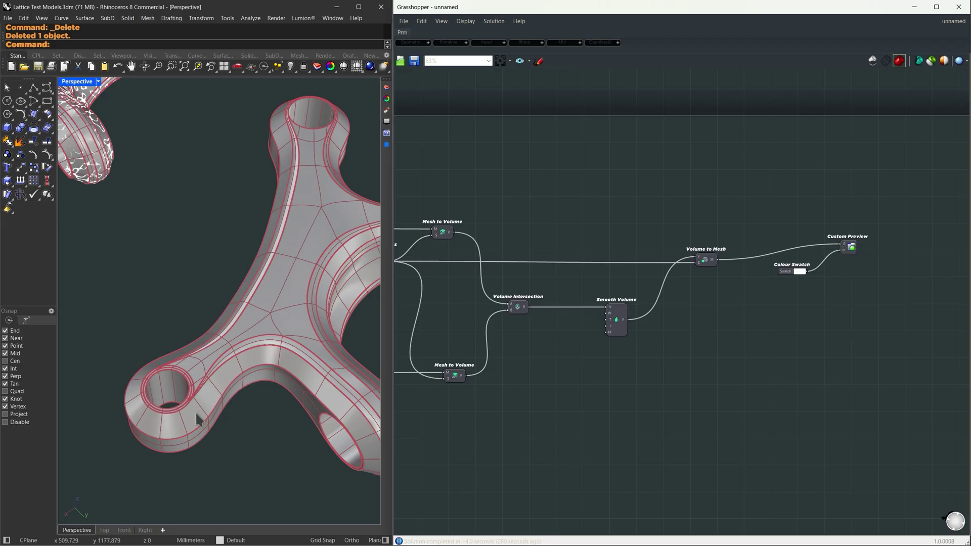
{"action": "left_click_drag", "start_coordinate": [262, 461], "coordinate": [133, 368]}
{"action": "key", "text": "Delete"}
- Disable the Custom Preview component and its Colour Swatch
{"action": "left_click_drag", "start_coordinate": [890, 302], "coordinate": [761, 196]}
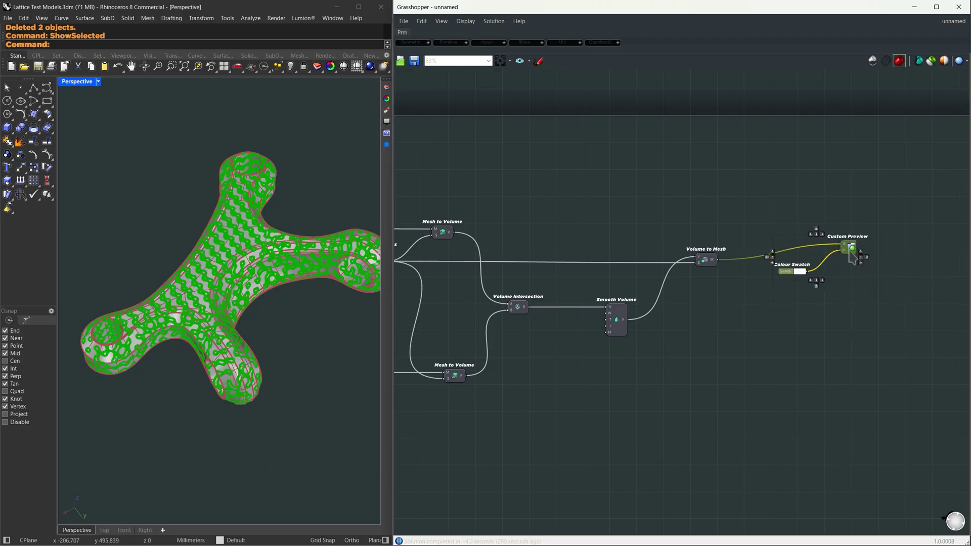
{"action": "key", "text": "space"}
{"action": "left_click", "coordinate": [888, 276]}
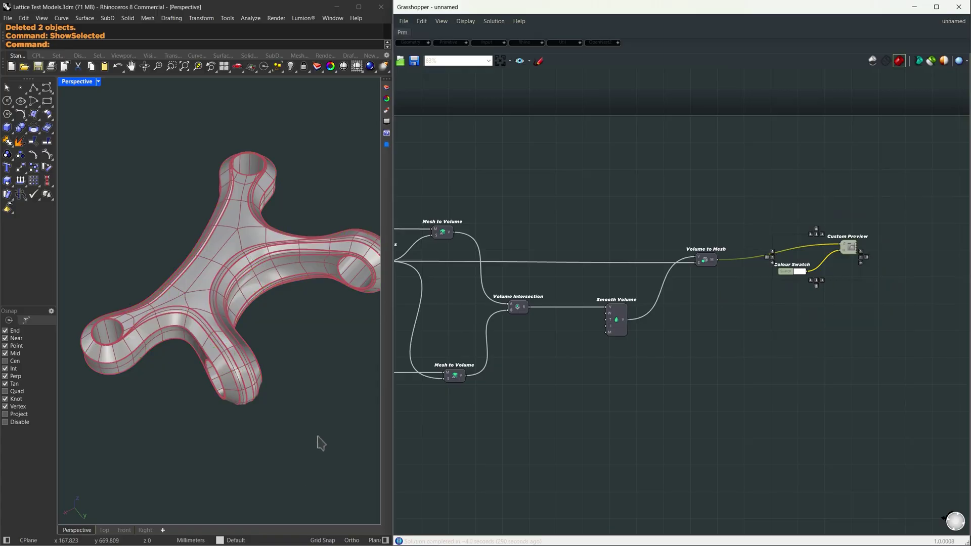
- Bring back the hidden rim and hole reinforcement SubDs with ShowSelected, and hide the full bracket
{"action": "type", "text": "ShowSelected"}
{"action": "key", "text": "Return"}
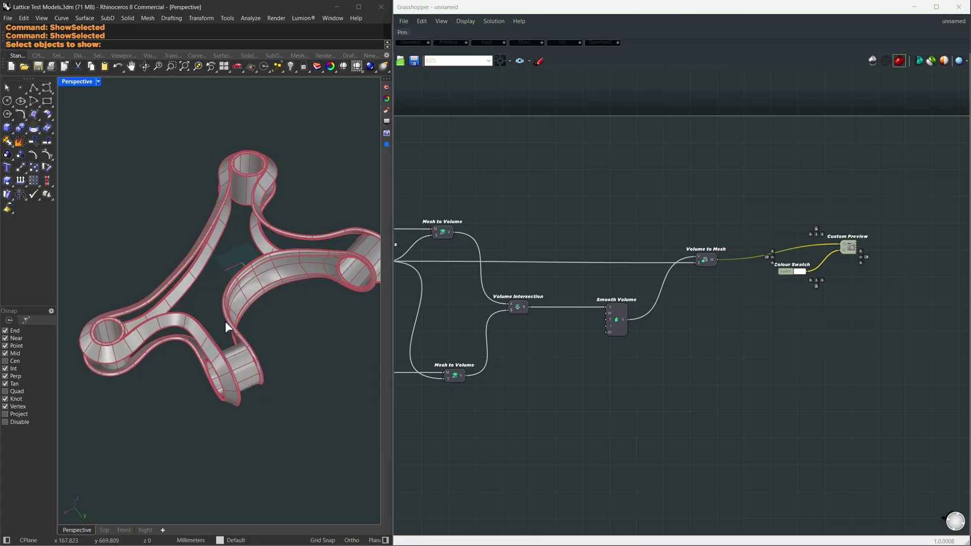
{"action": "left_click", "coordinate": [183, 326]}
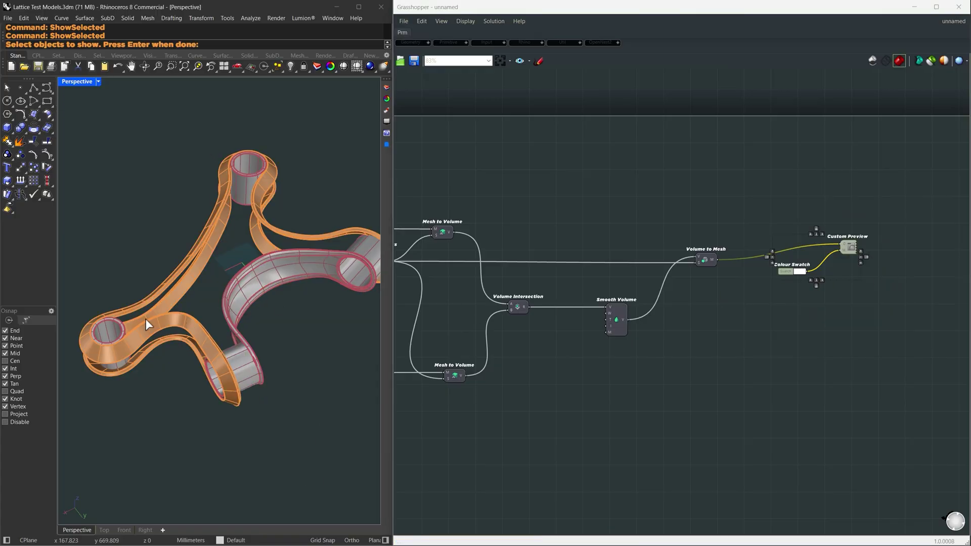
{"action": "left_click", "coordinate": [120, 330]}
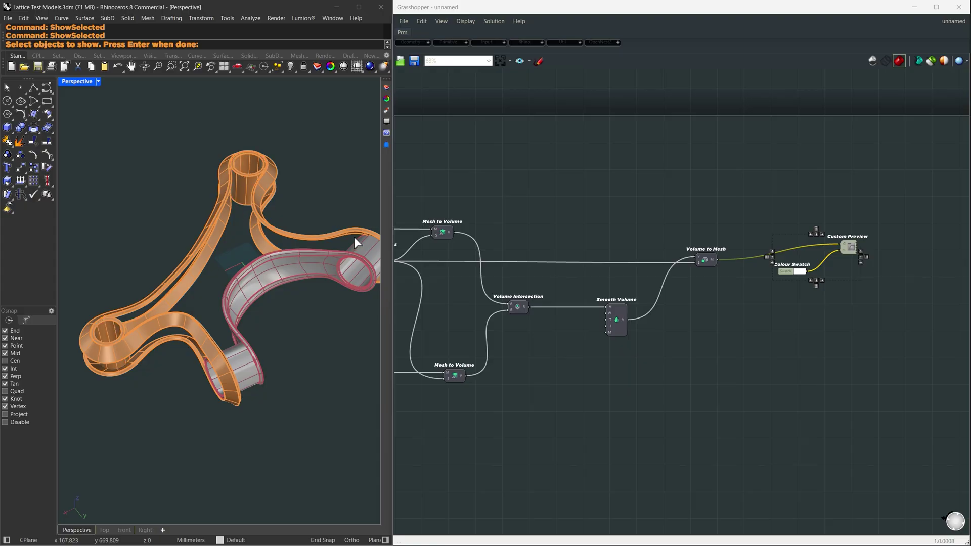
{"action": "left_click", "coordinate": [302, 267]}
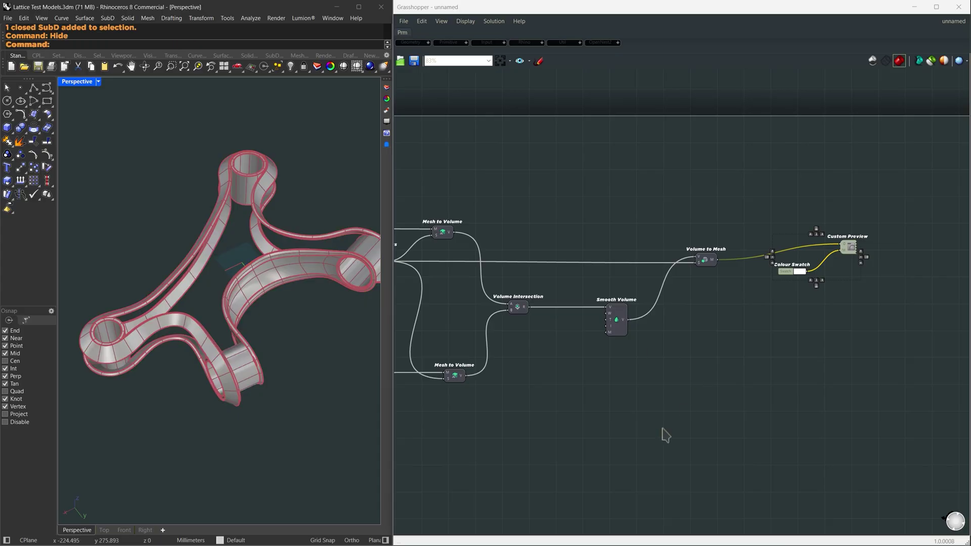
- Duplicate the SubD, Density slider and Mesh from SubD components into the free area below the Volume Intersection
{"action": "right_click_drag", "start_coordinate": [516, 458], "coordinate": [717, 282]}
{"action": "scroll", "coordinate": [718, 288], "scroll_direction": "down", "scroll_amount": 5}
{"action": "right_click_drag", "start_coordinate": [595, 227], "coordinate": [618, 259]}
{"action": "scroll", "coordinate": [617, 260], "scroll_direction": "up", "scroll_amount": 5}
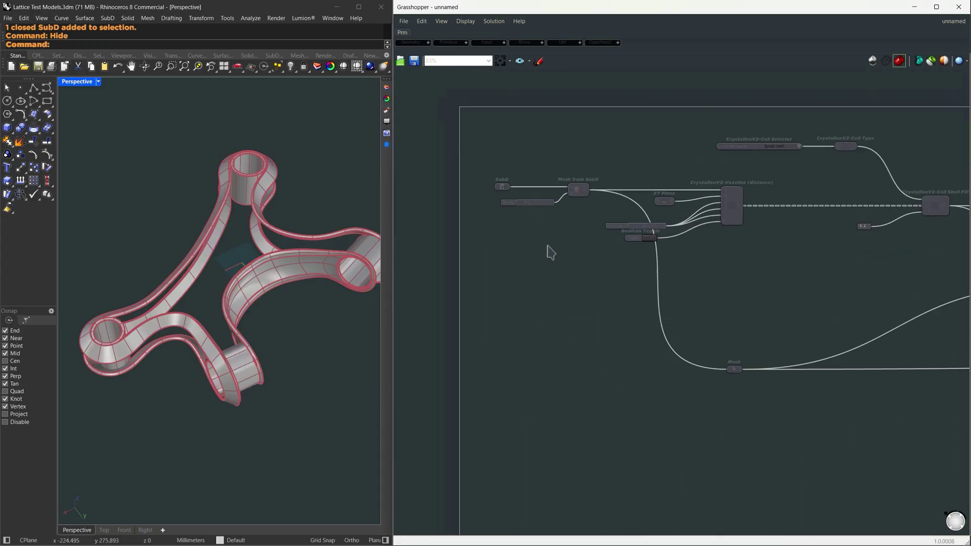
{"action": "left_click_drag", "start_coordinate": [466, 160], "coordinate": [614, 228]}
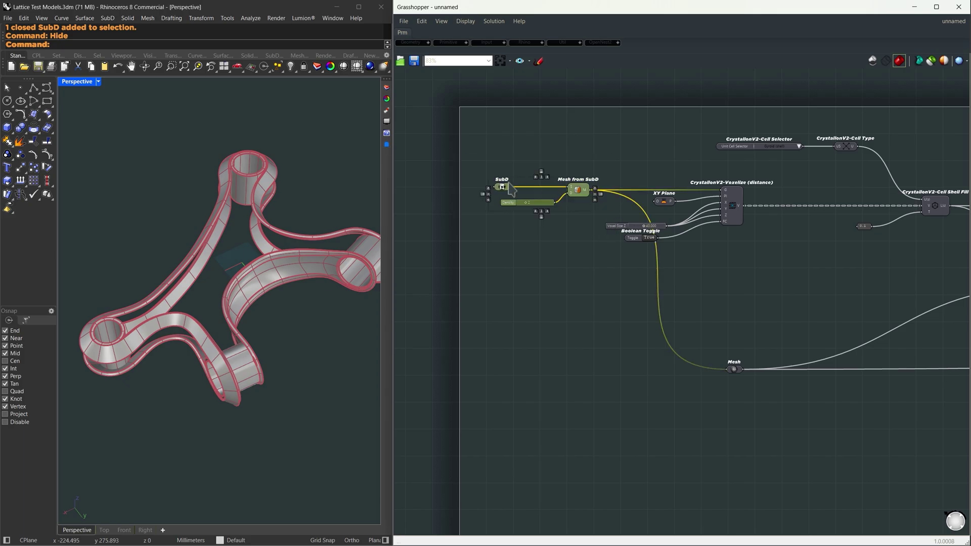
{"action": "left_click_drag", "start_coordinate": [578, 191], "coordinate": [754, 446], "text": "alt"}
{"action": "right_click_drag", "start_coordinate": [867, 410], "coordinate": [540, 313]}
{"action": "scroll", "coordinate": [540, 318], "scroll_direction": "down", "scroll_amount": 3}
{"action": "left_click_drag", "start_coordinate": [475, 340], "coordinate": [755, 382]}
{"action": "right_click_drag", "start_coordinate": [836, 366], "coordinate": [716, 396]}
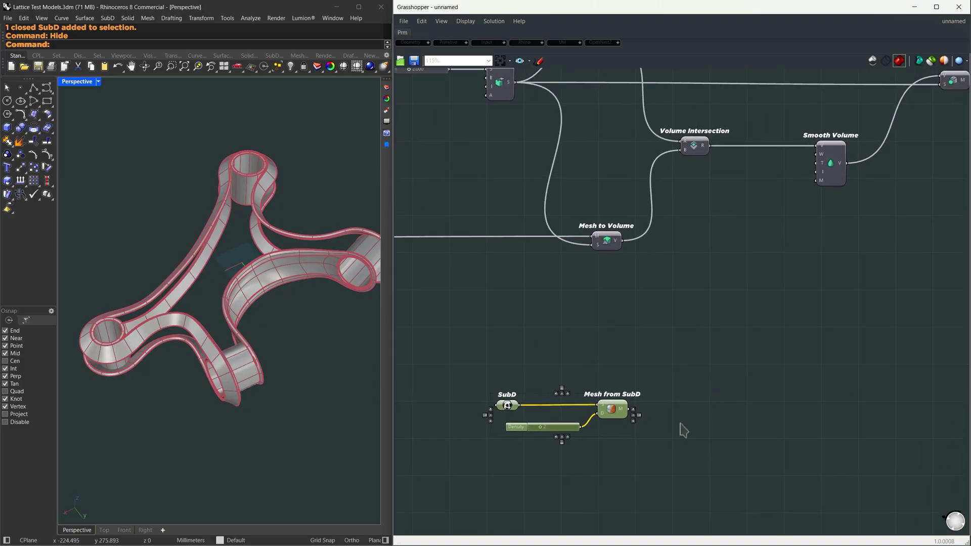
{"action": "left_click", "coordinate": [681, 424]}
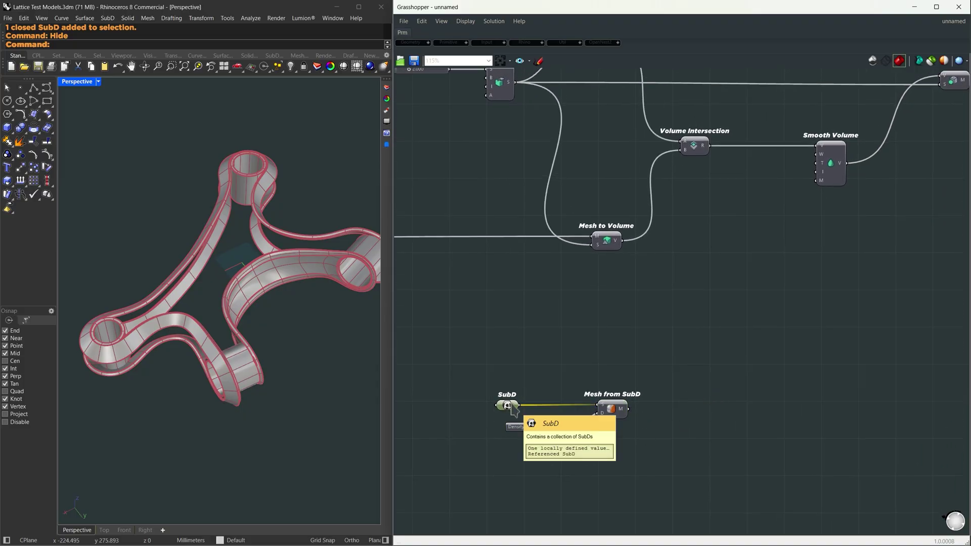
- Set the copied SubD parameter to reference all the reinforcement SubDs as multiple SubDs
{"action": "right_click", "coordinate": [509, 406]}
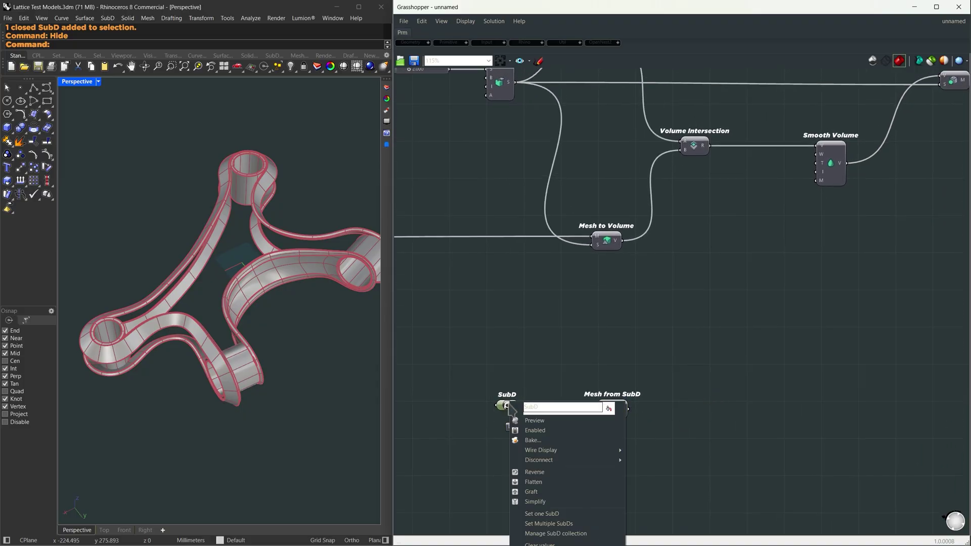
{"action": "left_click", "coordinate": [548, 524]}
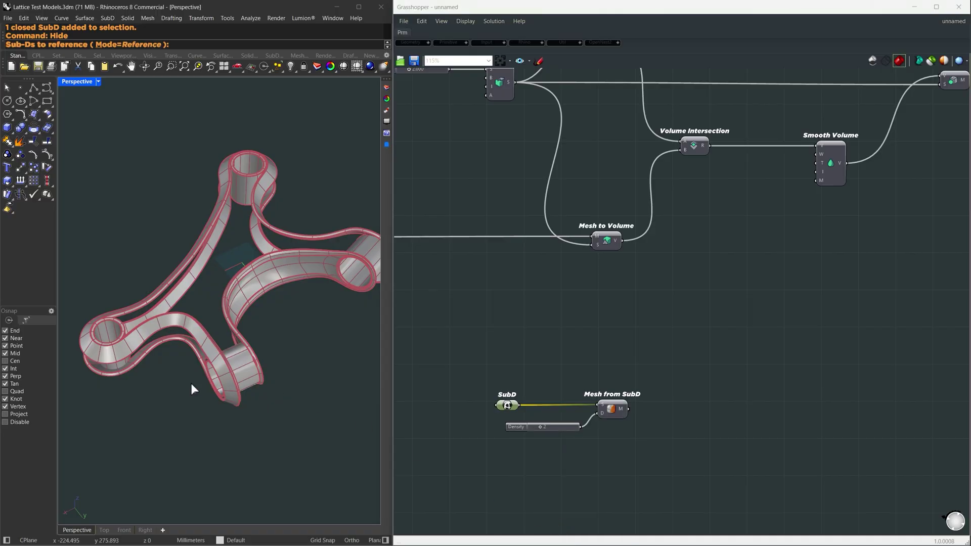
{"action": "scroll", "coordinate": [187, 366], "scroll_direction": "down", "scroll_amount": 3}
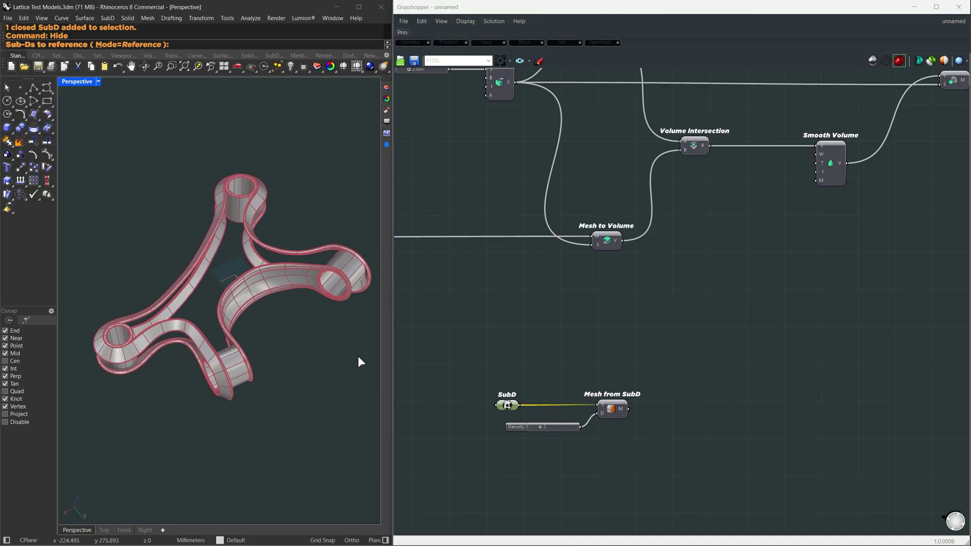
{"action": "left_click_drag", "start_coordinate": [353, 447], "coordinate": [117, 146]}
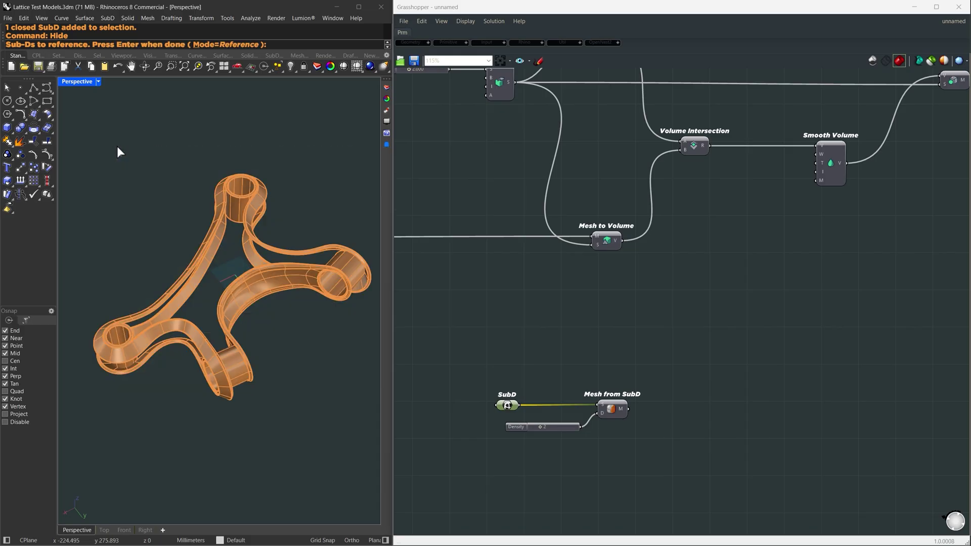
{"action": "key", "text": "Return"}
- Add a Mesh Join component and feed it the meshes from the copied Mesh from SubD
{"action": "right_click_drag", "start_coordinate": [689, 353], "coordinate": [623, 311]}
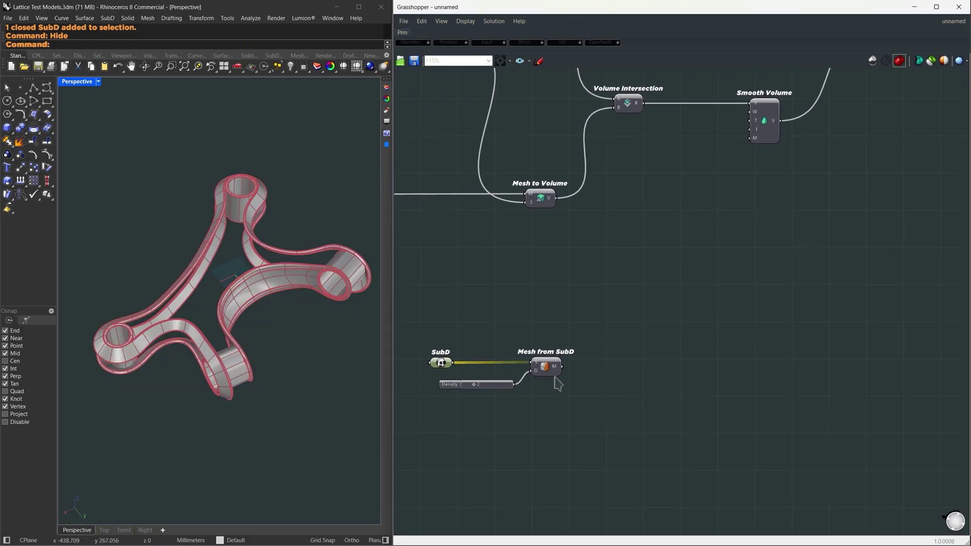
{"action": "left_click", "coordinate": [635, 369]}
{"action": "double_click", "coordinate": [635, 371]}
{"action": "type", "text": "mesh"}
{"action": "left_click", "coordinate": [613, 348]}
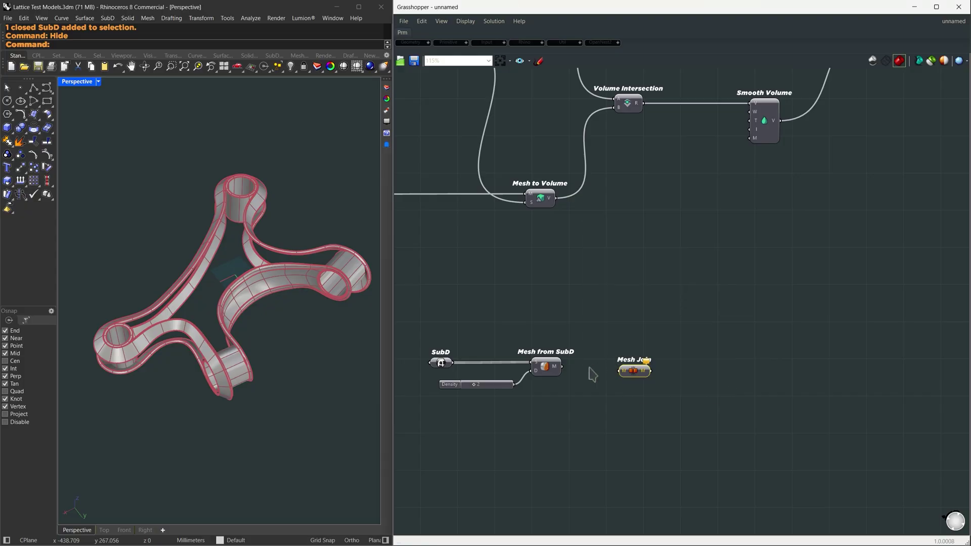
{"action": "left_click_drag", "start_coordinate": [562, 367], "coordinate": [614, 371]}
- Duplicate Mesh to Volume beside Mesh Join, keeping the shared settings input and wiring the joined mesh into it
{"action": "scroll", "coordinate": [675, 350], "scroll_direction": "down", "scroll_amount": 2}
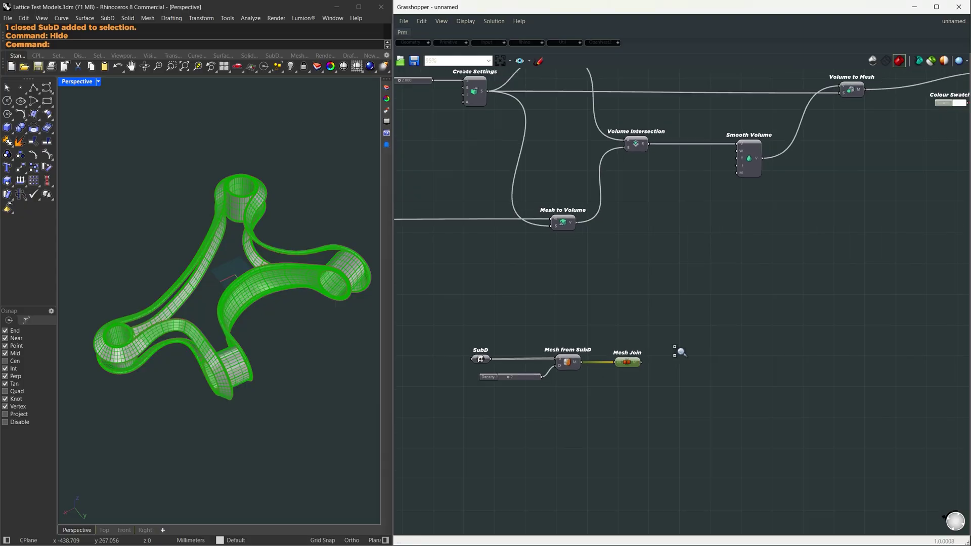
{"action": "right_click_drag", "start_coordinate": [678, 351], "coordinate": [666, 406]}
{"action": "left_click_drag", "start_coordinate": [558, 285], "coordinate": [684, 422], "text": "alt"}
{"action": "right_click_drag", "start_coordinate": [686, 428], "coordinate": [576, 433]}
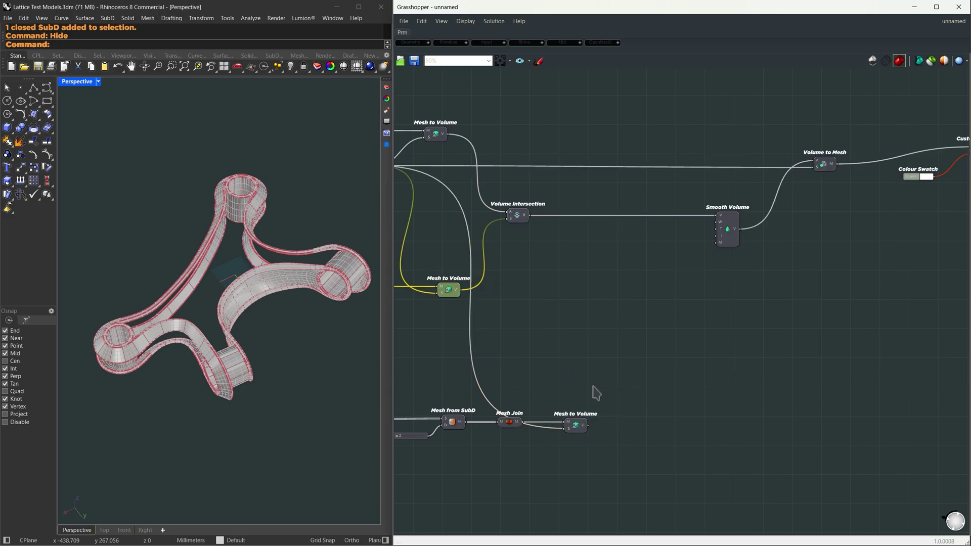
{"action": "left_click_drag", "start_coordinate": [558, 396], "coordinate": [722, 497]}
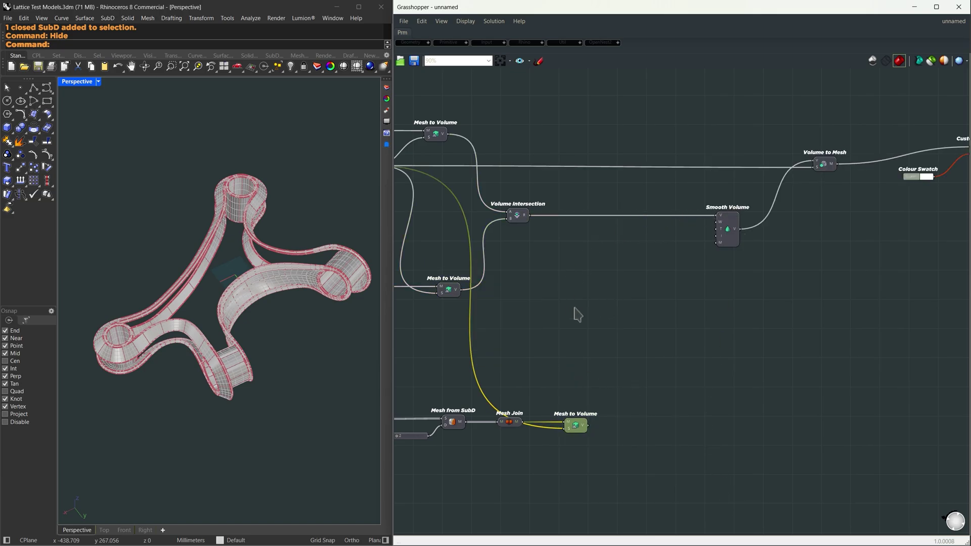
- Add a second Volume Intersection between the lower trimming volume and the reinforcement volume
{"action": "left_click_drag", "start_coordinate": [429, 273], "coordinate": [490, 319]}
{"action": "double_click", "coordinate": [558, 323]}
{"action": "type", "text": "volume intersection"}
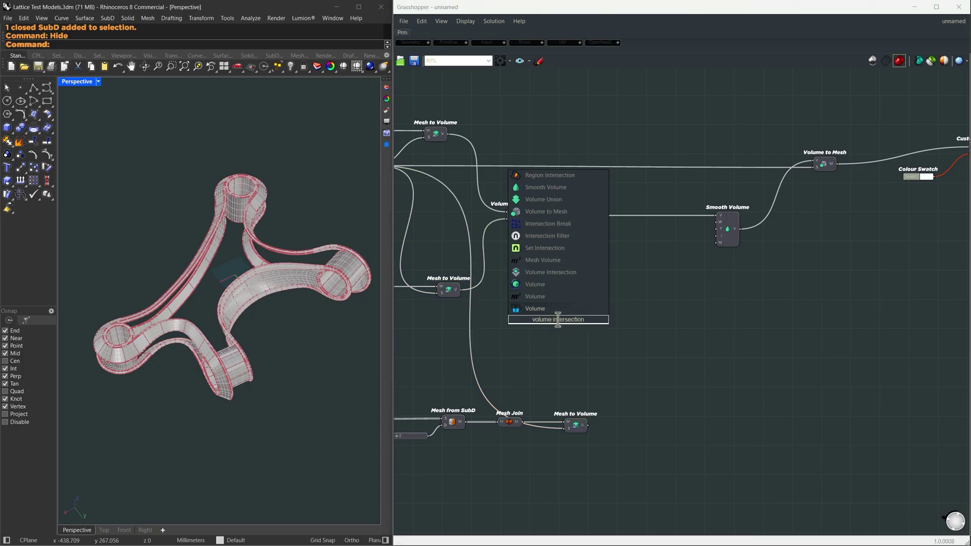
{"action": "left_click", "coordinate": [552, 272]}
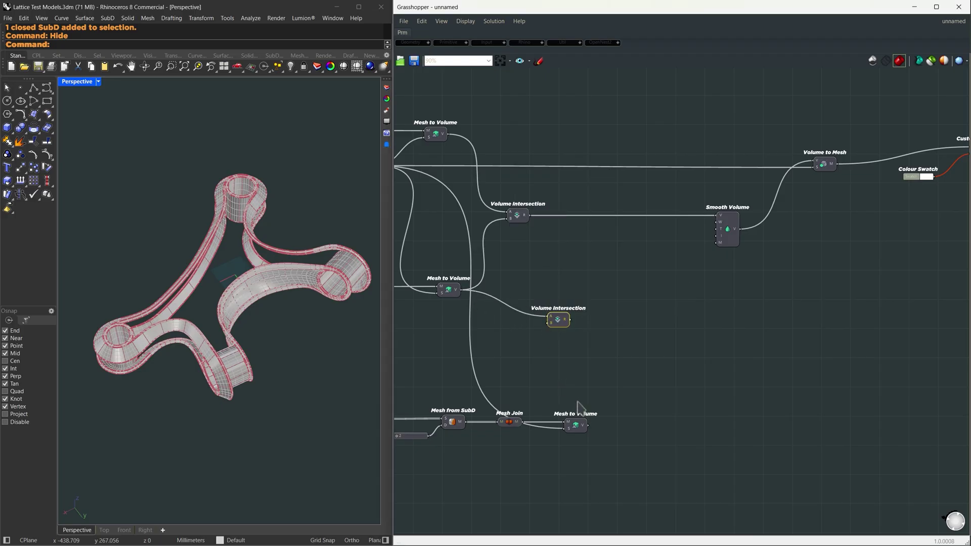
{"action": "left_click_drag", "start_coordinate": [587, 425], "coordinate": [608, 303]}
{"action": "left_click", "coordinate": [559, 327]}
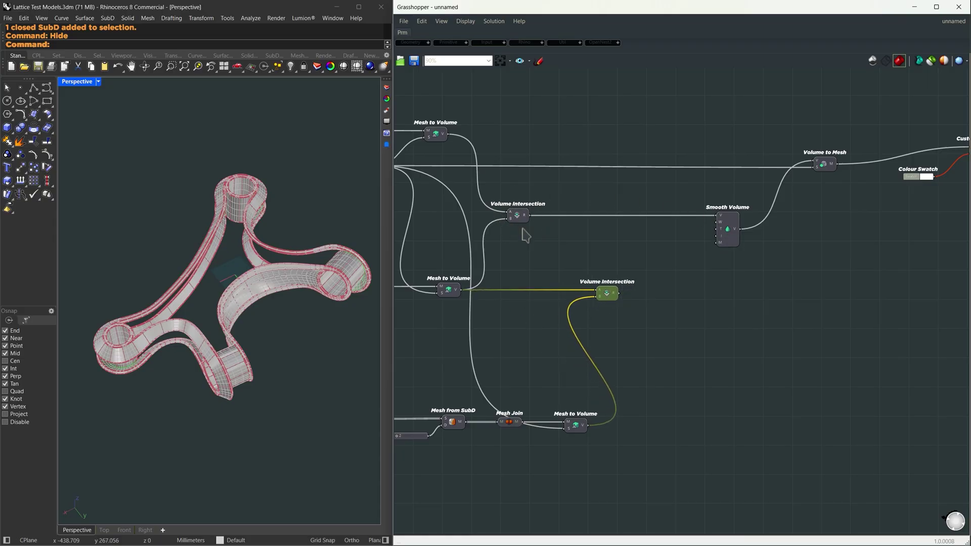
- Make room before Smooth Volume and place a Volume Union component there
{"action": "left_click", "coordinate": [643, 253]}
{"action": "left_click_drag", "start_coordinate": [673, 290], "coordinate": [774, 291], "text": "alt"}
{"action": "double_click", "coordinate": [738, 279]}
{"action": "type", "text": "volume union"}
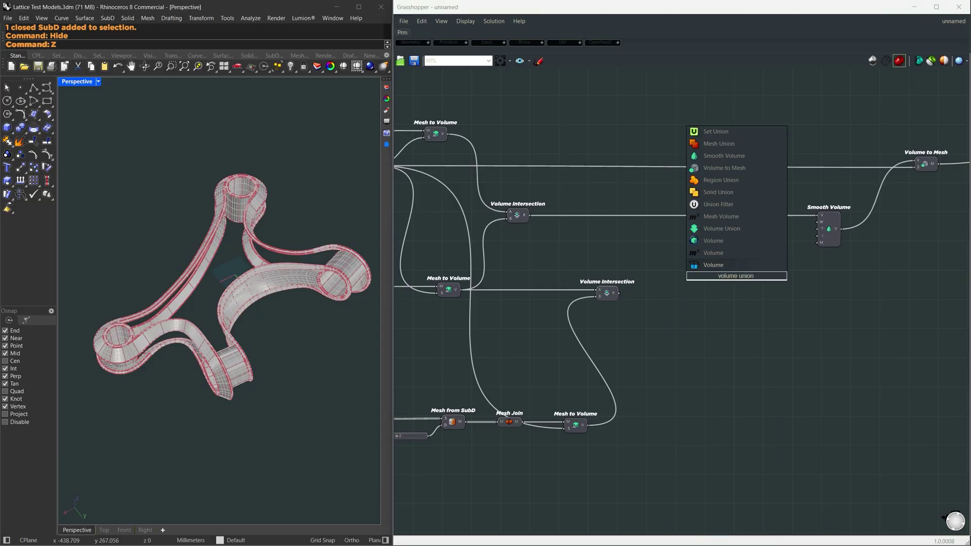
{"action": "left_click", "coordinate": [738, 229]}
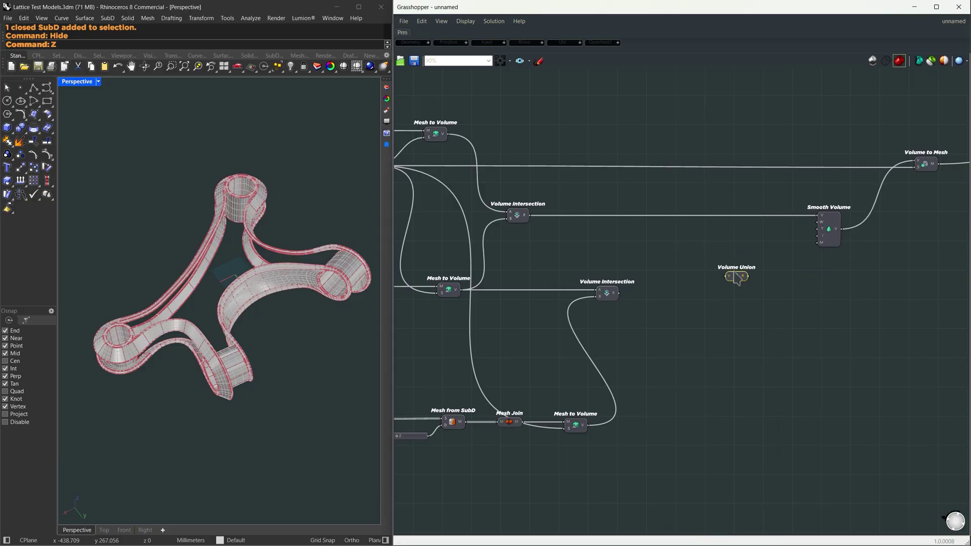
{"action": "left_click_drag", "start_coordinate": [737, 276], "coordinate": [774, 266]}
- Add a Merge component, wire both Volume Intersection results into it, and connect its output to Volume Union
{"action": "double_click", "coordinate": [682, 253]}
{"action": "type", "text": "merge"}
{"action": "key", "text": "Return"}
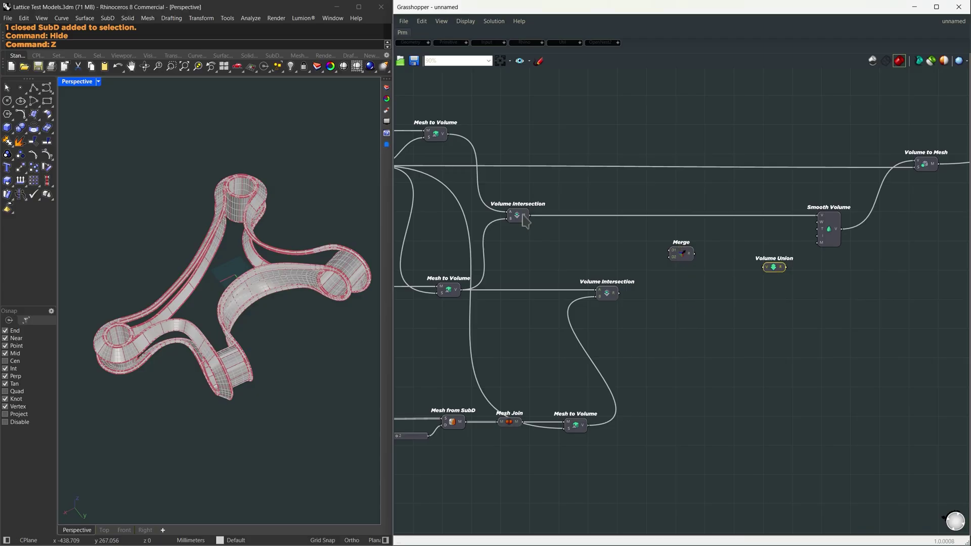
{"action": "left_click_drag", "start_coordinate": [667, 249], "coordinate": [672, 247]}
{"action": "left_click_drag", "start_coordinate": [619, 293], "coordinate": [695, 259]}
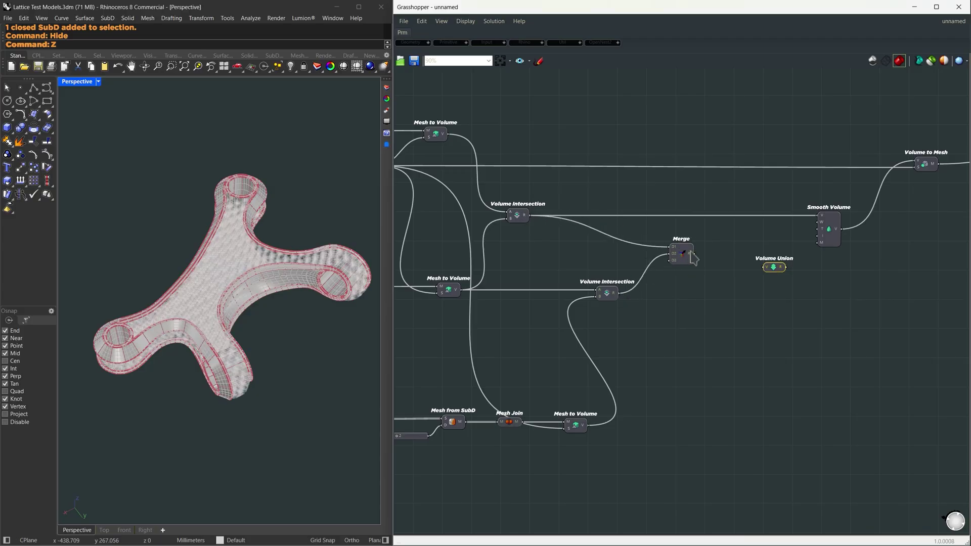
{"action": "left_click_drag", "start_coordinate": [767, 274], "coordinate": [763, 284]}
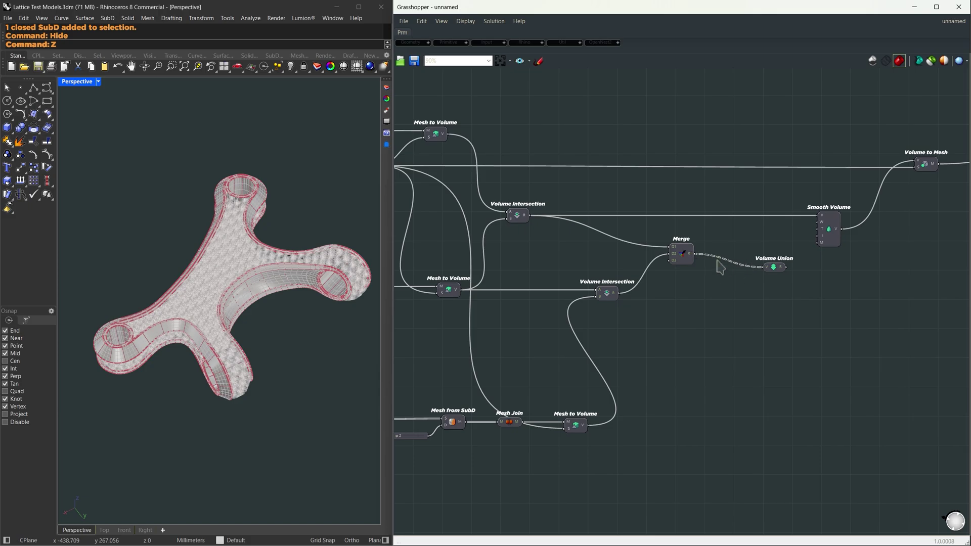
- Flatten the Merge output, align Volume Union beside Merge, and feed the union into Smooth Volume
{"action": "right_click", "coordinate": [693, 258]}
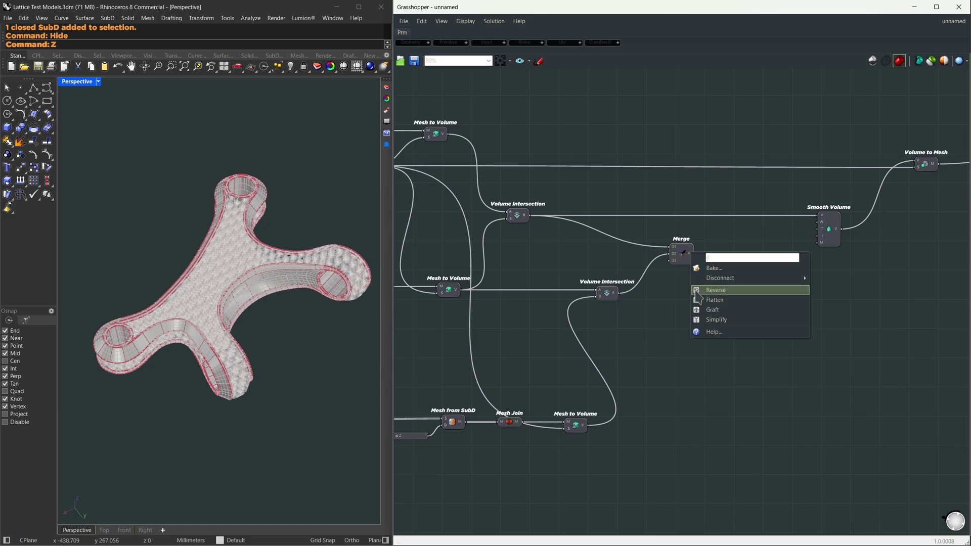
{"action": "left_click", "coordinate": [715, 304]}
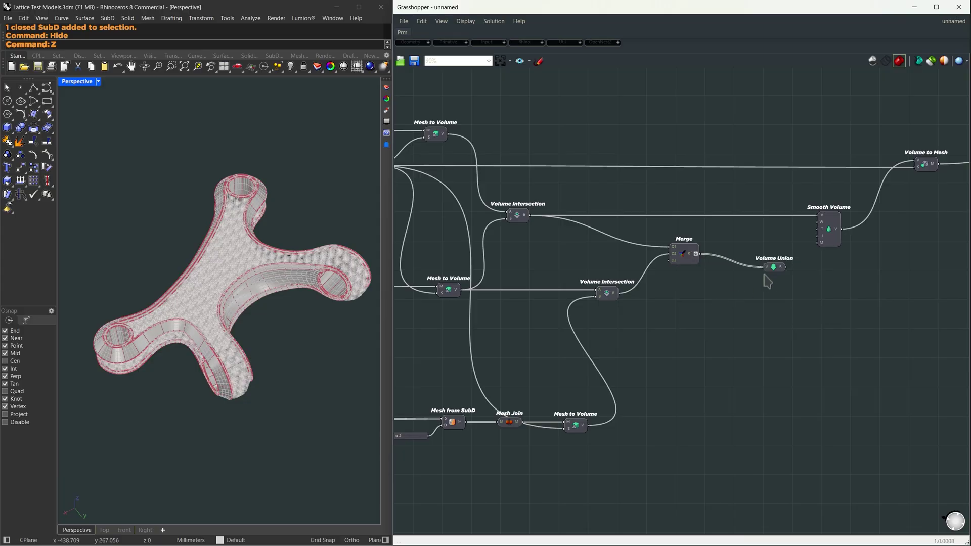
{"action": "left_click_drag", "start_coordinate": [774, 275], "coordinate": [734, 261]}
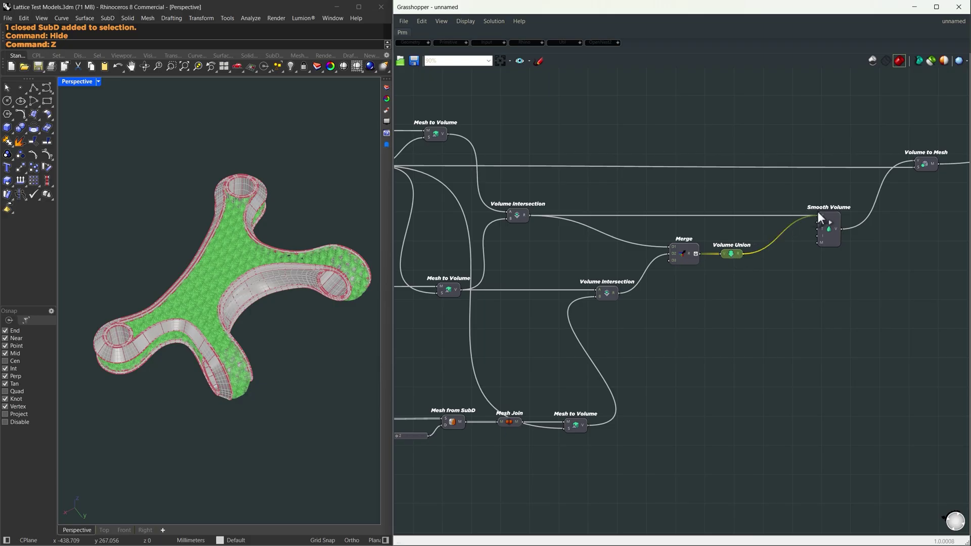
- Enable the Custom Preview and Colour Swatch, and turn off the preview of the other components
{"action": "right_click_drag", "start_coordinate": [917, 193], "coordinate": [554, 244]}
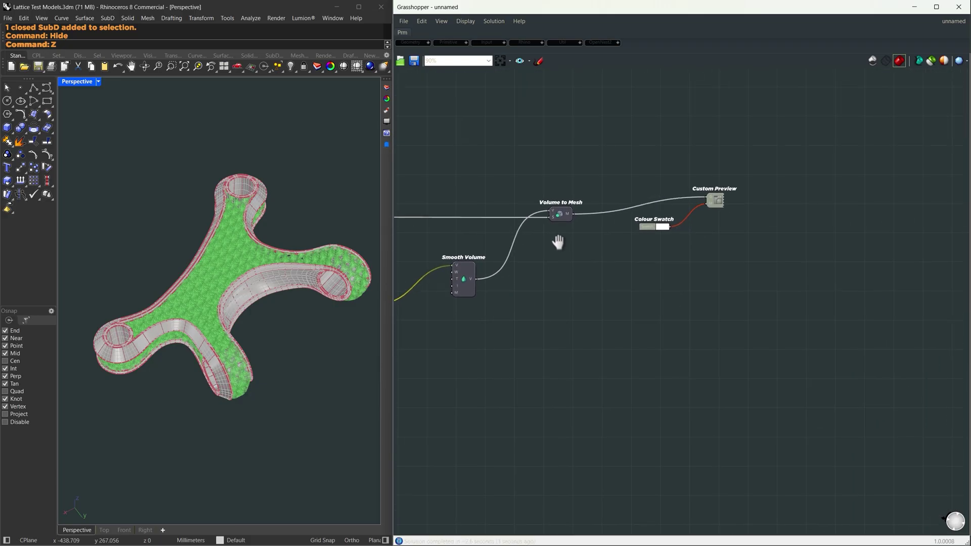
{"action": "left_click_drag", "start_coordinate": [793, 259], "coordinate": [590, 130]}
{"action": "middle_click", "coordinate": [694, 178]}
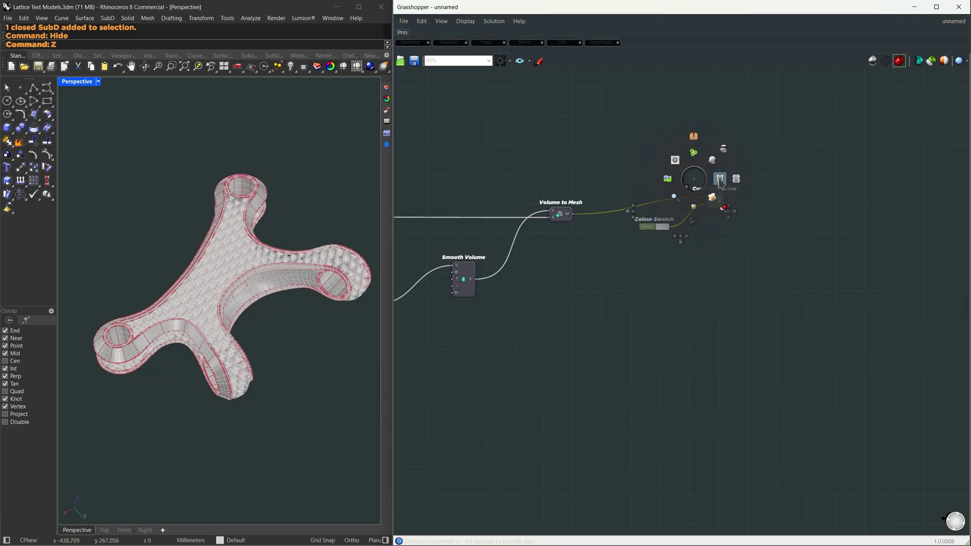
{"action": "left_click", "coordinate": [720, 179]}
{"action": "middle_click", "coordinate": [623, 280]}
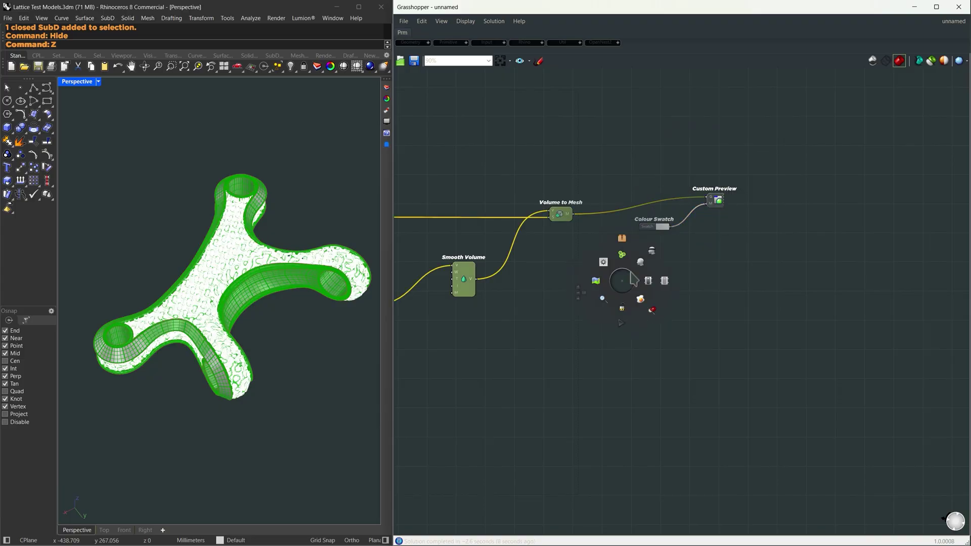
{"action": "left_click", "coordinate": [652, 251]}
- Hide all the SubD objects covering the lattice bracket in the Perspective viewport
{"action": "left_click_drag", "start_coordinate": [369, 419], "coordinate": [84, 181]}
{"action": "type", "text": "Hide"}
{"action": "key", "text": "Return"}
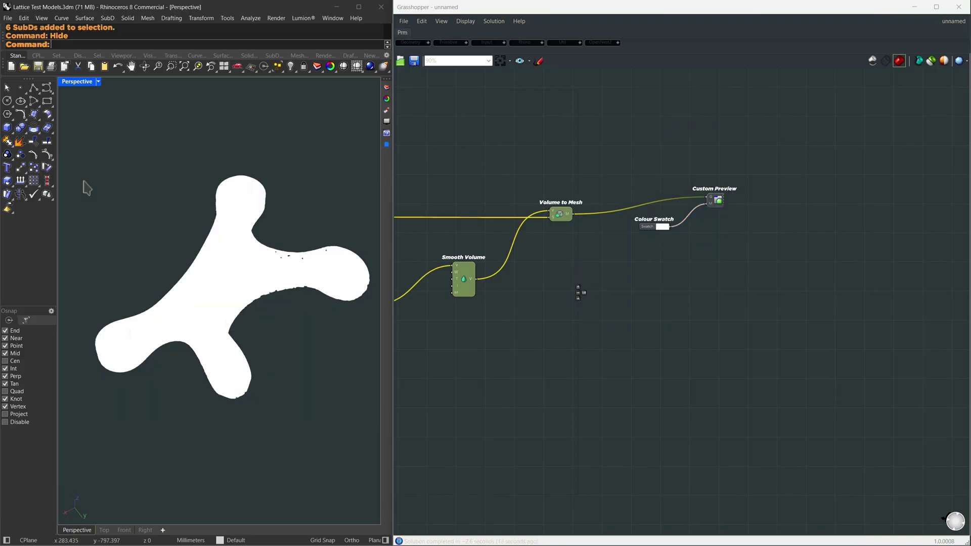
- Set the Perspective viewport to the Rendered display mode and inspect the lattice and reinforced openings up close
{"action": "left_click", "coordinate": [98, 82]}
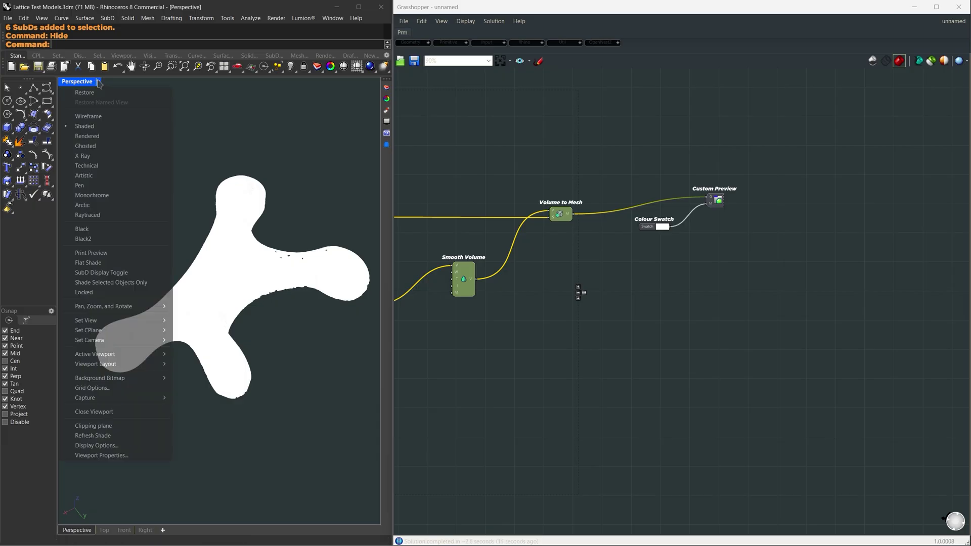
{"action": "left_click", "coordinate": [94, 146]}
{"action": "right_click_drag", "start_coordinate": [264, 318], "coordinate": [96, 273]}
{"action": "scroll", "coordinate": [139, 365], "scroll_direction": "up", "scroll_amount": 5}
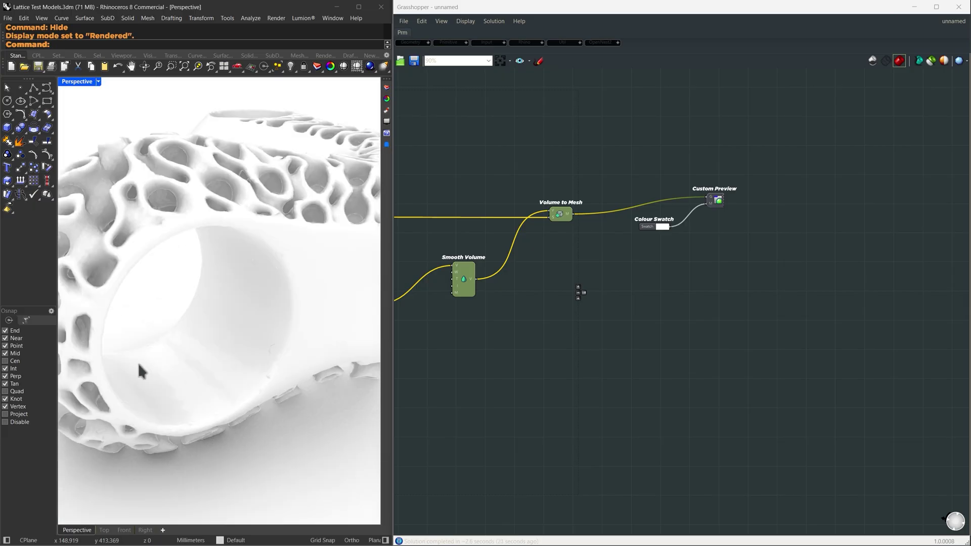
{"action": "scroll", "coordinate": [226, 309], "scroll_direction": "down", "scroll_amount": 5}
{"action": "right_click_drag", "start_coordinate": [156, 319], "coordinate": [185, 360]}
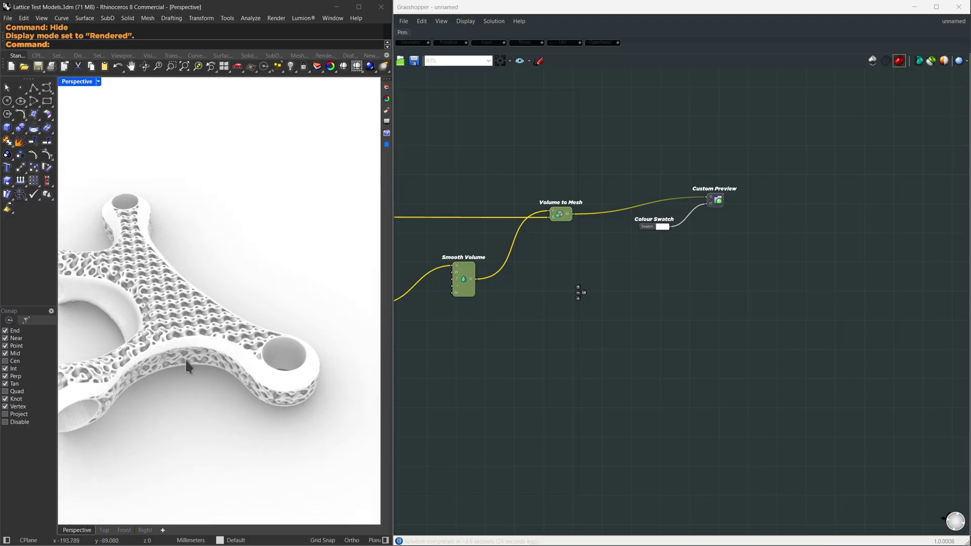
{"action": "right_click_drag", "start_coordinate": [313, 349], "coordinate": [199, 360]}
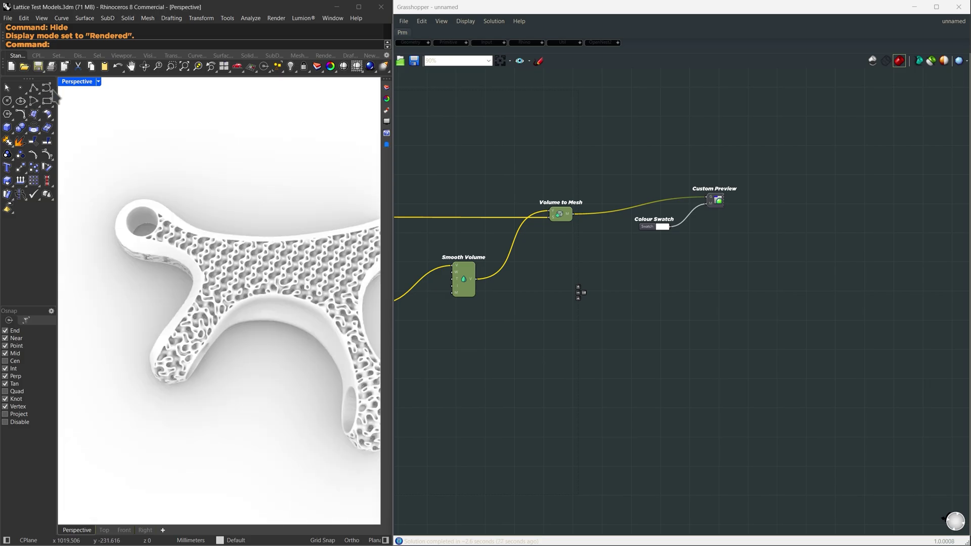
- Draw a closed degree-3 control point curve around the lattice-filled end of the bracket's short leg
{"action": "left_click", "coordinate": [48, 89]}
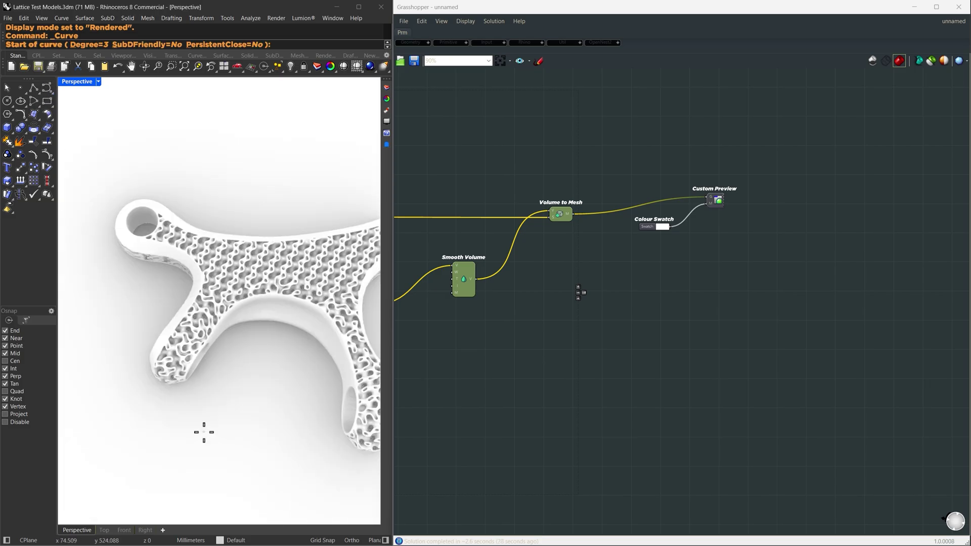
{"action": "left_click", "coordinate": [213, 409]}
{"action": "left_click", "coordinate": [242, 372]}
{"action": "left_click", "coordinate": [231, 355]}
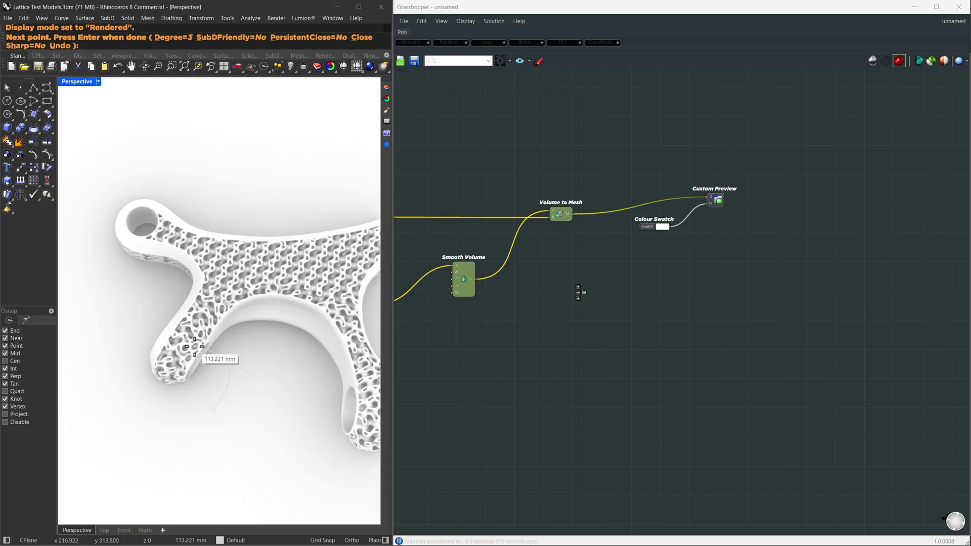
{"action": "left_click", "coordinate": [169, 302]}
{"action": "left_click", "coordinate": [138, 302]}
{"action": "left_click", "coordinate": [121, 361]}
{"action": "left_click", "coordinate": [104, 404]}
{"action": "left_click", "coordinate": [158, 436]}
{"action": "left_click", "coordinate": [213, 410]}
{"action": "left_click", "coordinate": [212, 408]}
- Extrude the closed curve vertically into a solid that encloses the end of the bracket's leg
{"action": "right_click_drag", "start_coordinate": [213, 407], "coordinate": [212, 370]}
{"action": "left_click_drag", "start_coordinate": [176, 318], "coordinate": [170, 238]}
{"action": "left_click", "coordinate": [235, 407]}
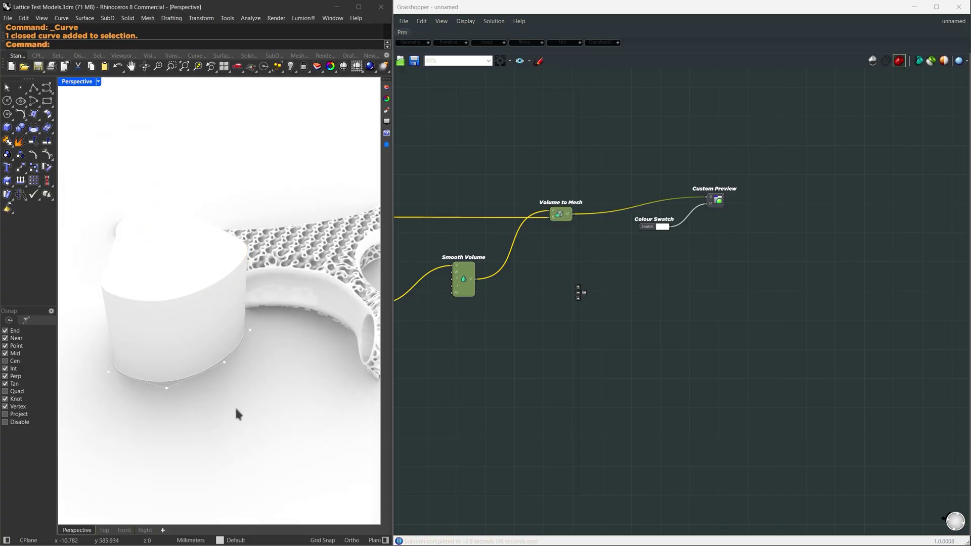
- Set the extruded solid's object display mode to Wireframe with SetObjectDisplayMode
{"action": "left_click", "coordinate": [199, 338]}
{"action": "type", "text": "SetObjectDisplayMode"}
{"action": "key", "text": "Return"}
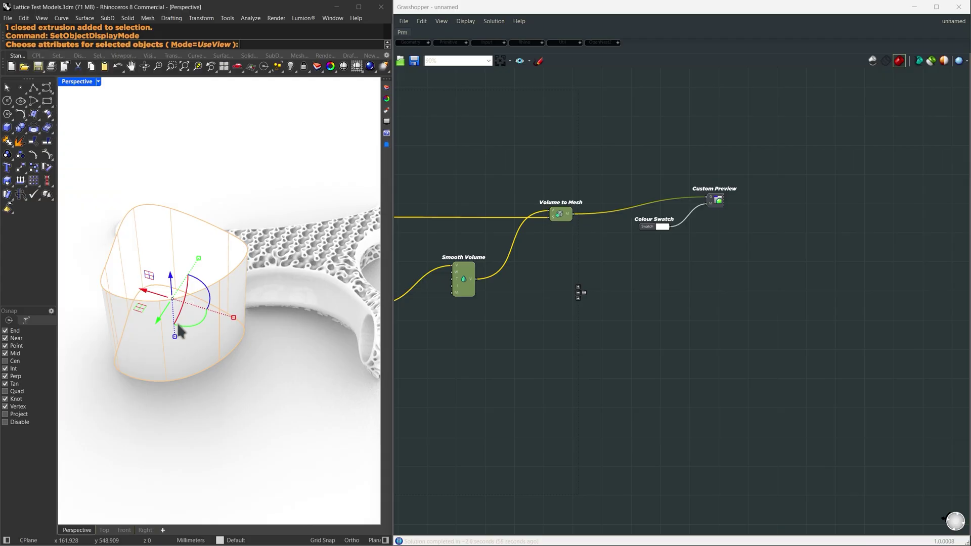
{"action": "left_click", "coordinate": [192, 46]}
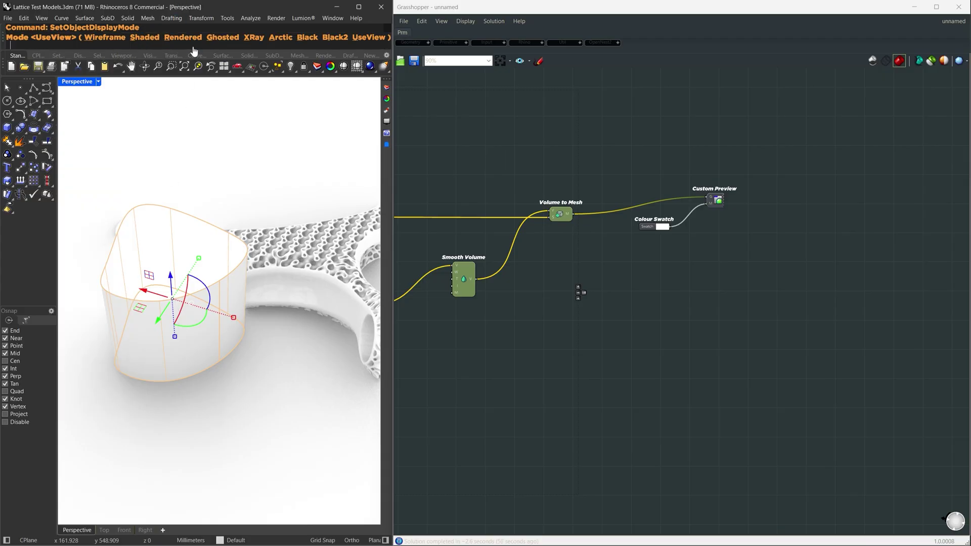
{"action": "left_click", "coordinate": [111, 44]}
{"action": "left_click", "coordinate": [287, 402]}
- Select the base curve and the extrusion and move them down so the solid surrounds the leg end
{"action": "left_click", "coordinate": [221, 363]}
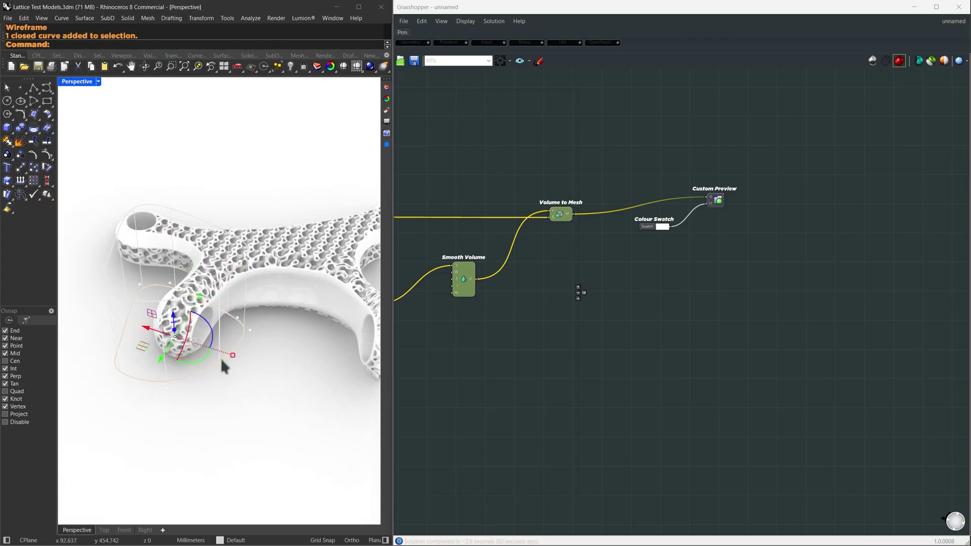
{"action": "right_click_drag", "start_coordinate": [222, 362], "coordinate": [336, 275]}
{"action": "left_click", "coordinate": [312, 299]}
{"action": "left_click", "coordinate": [312, 281]}
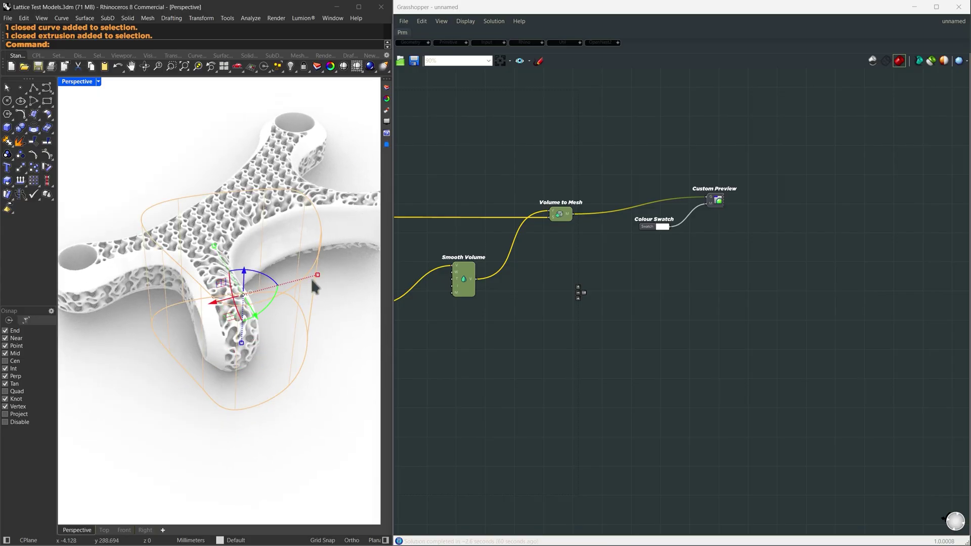
{"action": "left_click_drag", "start_coordinate": [244, 290], "coordinate": [243, 316]}
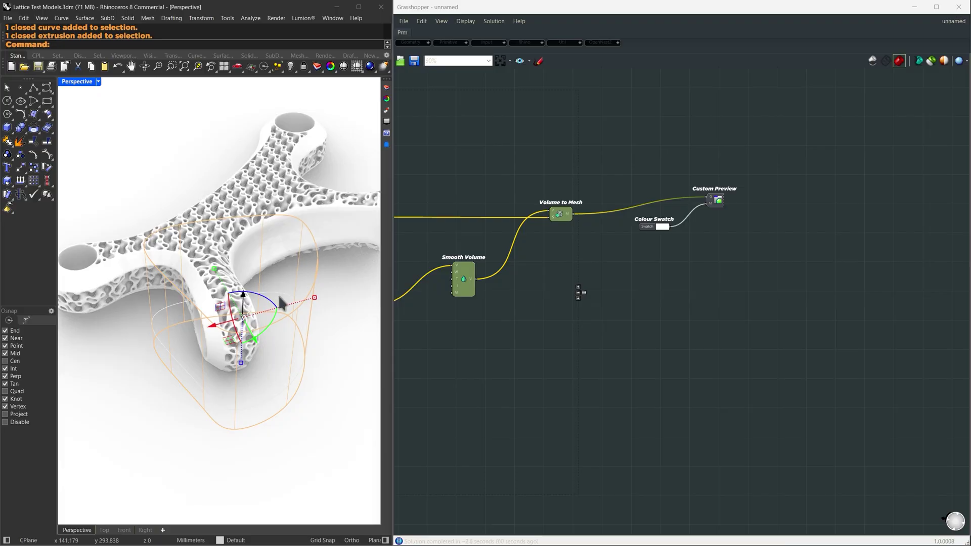
- Place a Brep parameter below the SubD branch, reference the extrusion in it, and connect it to a new Mesh parameter
{"action": "right_click_drag", "start_coordinate": [584, 340], "coordinate": [822, 268]}
{"action": "scroll", "coordinate": [818, 264], "scroll_direction": "down", "scroll_amount": 3}
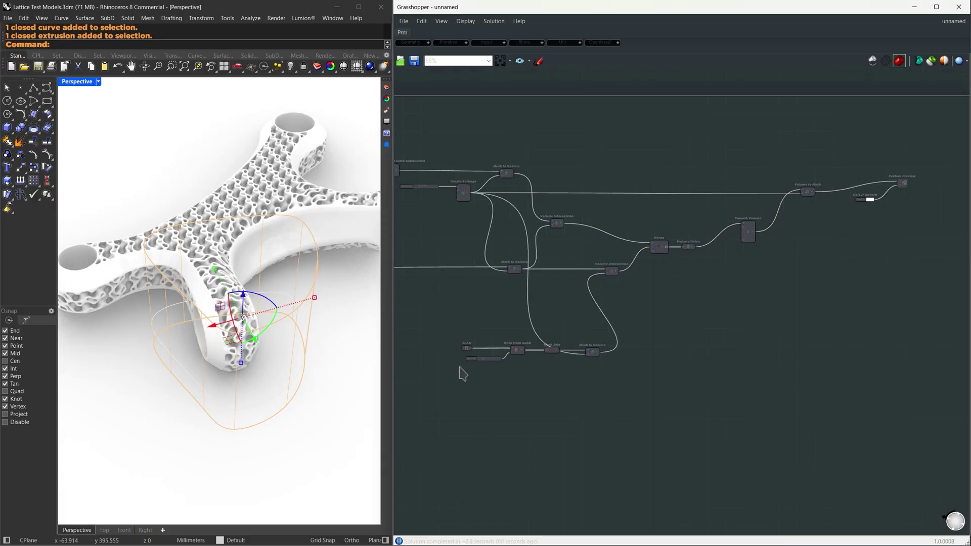
{"action": "scroll", "coordinate": [463, 371], "scroll_direction": "up", "scroll_amount": 3}
{"action": "right_click_drag", "start_coordinate": [588, 359], "coordinate": [614, 312]}
{"action": "right_click_drag", "start_coordinate": [473, 345], "coordinate": [473, 342], "text": "ctrl"}
{"action": "scroll", "coordinate": [473, 343], "scroll_direction": "up", "scroll_amount": 2}
{"action": "right_click", "coordinate": [595, 358]}
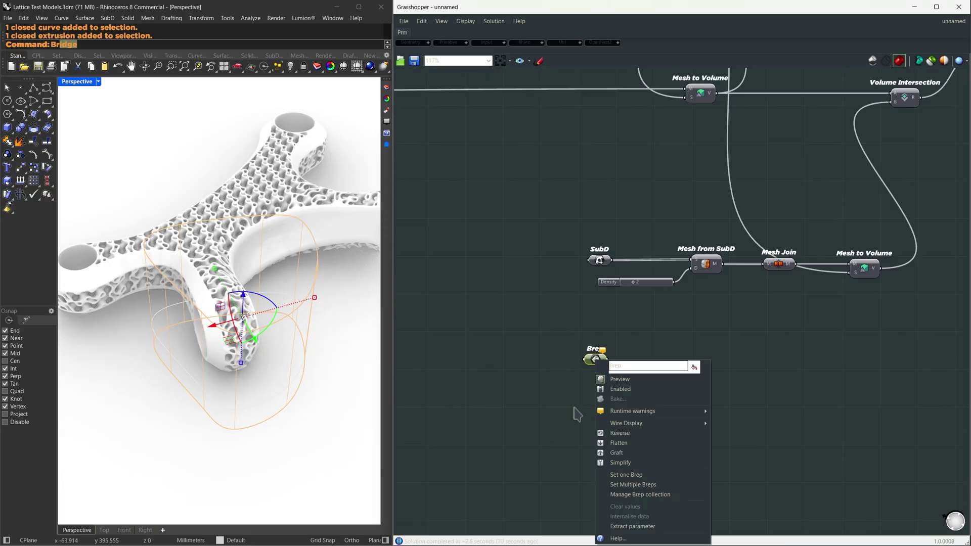
{"action": "left_click", "coordinate": [626, 476]}
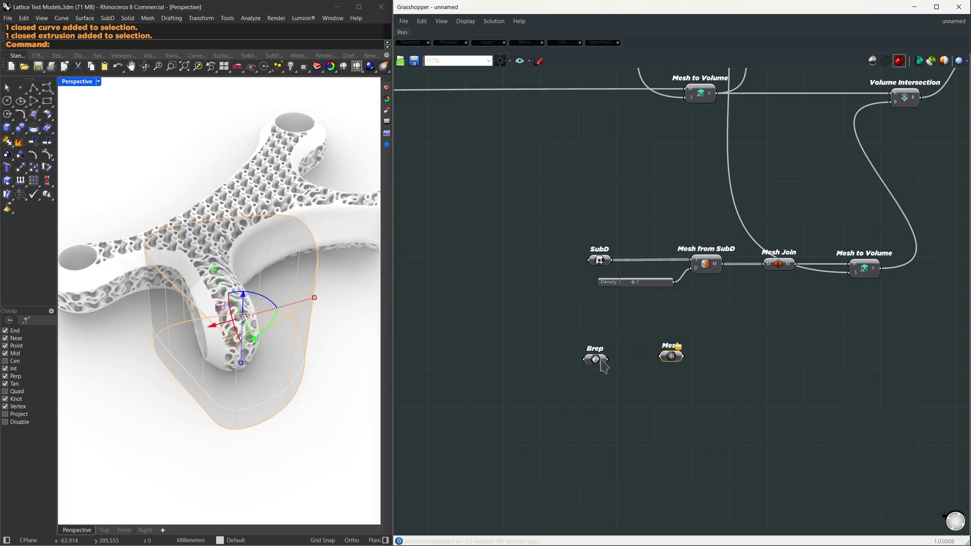
{"action": "left_click_drag", "start_coordinate": [602, 362], "coordinate": [657, 358]}
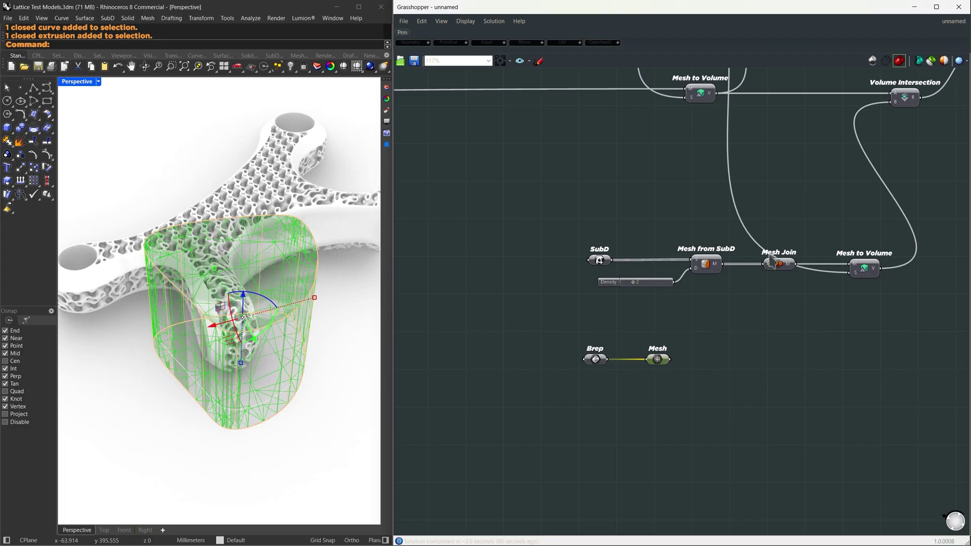
- Merge the Mesh from SubD and Mesh outputs, feed the merged meshes into Mesh Join, and turn off these components' preview
{"action": "left_click_drag", "start_coordinate": [723, 264], "coordinate": [669, 359]}
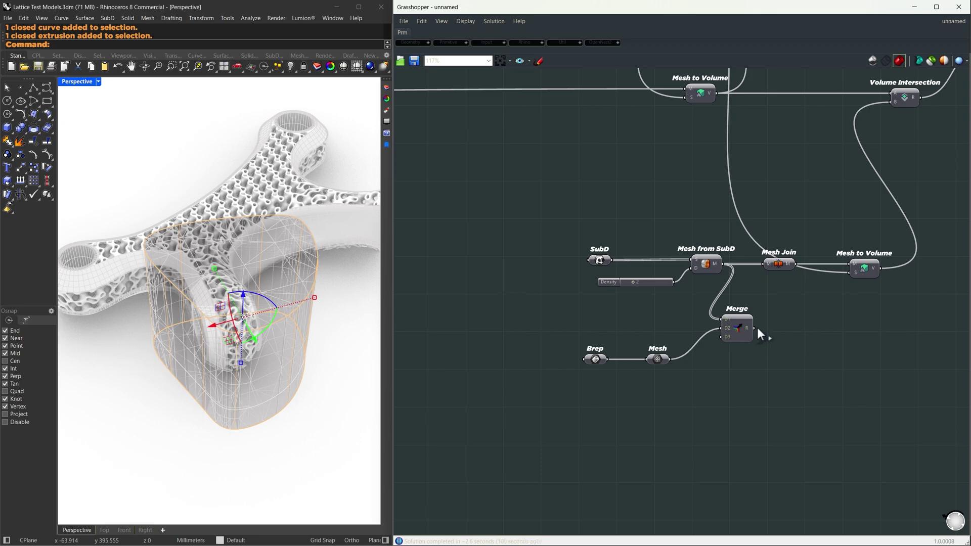
{"action": "left_click_drag", "start_coordinate": [771, 264], "coordinate": [771, 264]}
{"action": "left_click_drag", "start_coordinate": [822, 370], "coordinate": [516, 205]}
{"action": "left_click", "coordinate": [622, 178]}
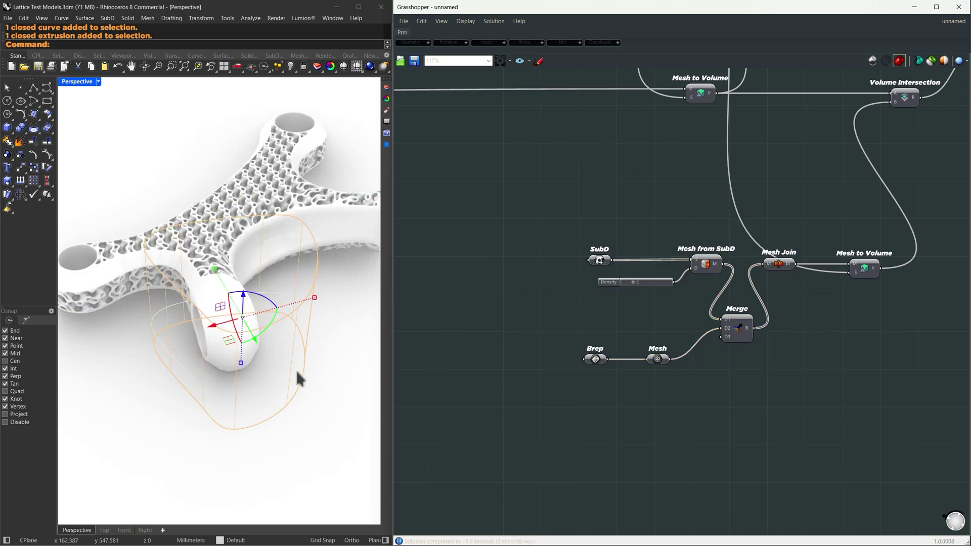
- Inspect the bracket's leg inside the wireframe extrusion and the surrounding lattice from several angles
{"action": "left_click", "coordinate": [370, 465]}
{"action": "right_click_drag", "start_coordinate": [289, 397], "coordinate": [160, 393]}
{"action": "scroll", "coordinate": [134, 222], "scroll_direction": "up", "scroll_amount": 2}
{"action": "right_click_drag", "start_coordinate": [134, 228], "coordinate": [221, 225]}
{"action": "right_click_drag", "start_coordinate": [238, 259], "coordinate": [263, 321]}
{"action": "left_click", "coordinate": [240, 334]}
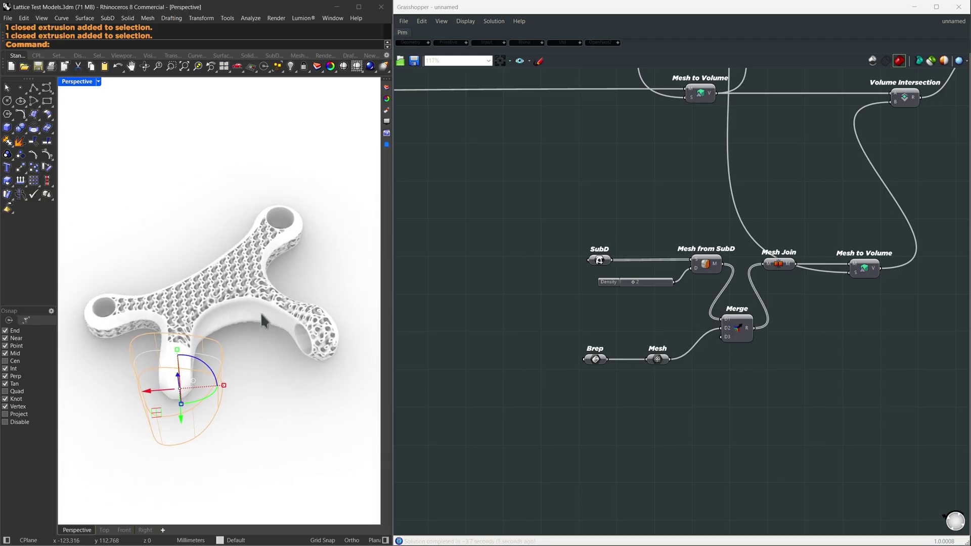